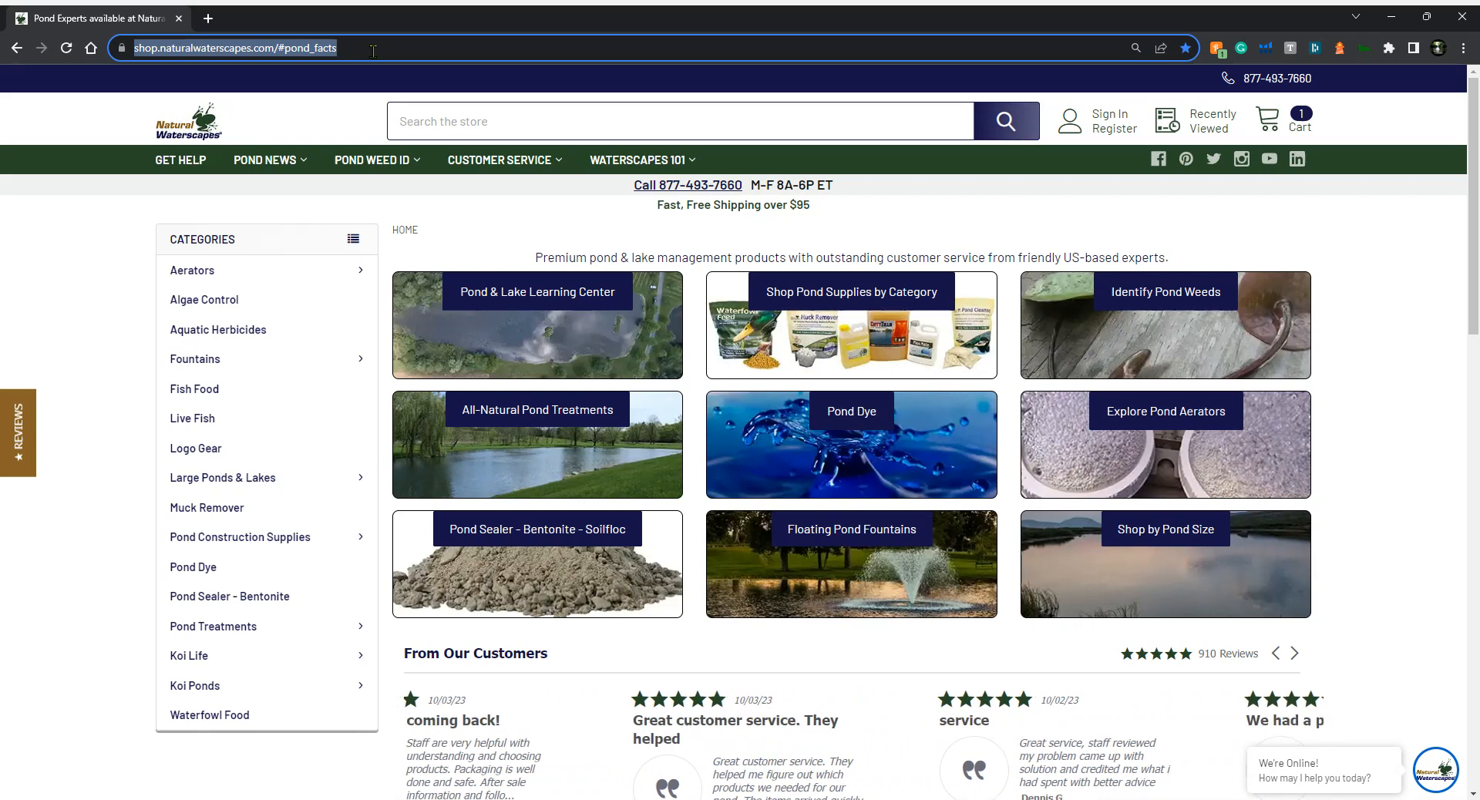
Search the web for "web soil survey usda" and open the Web Soil Survey home page result
type("web soil survey usda")
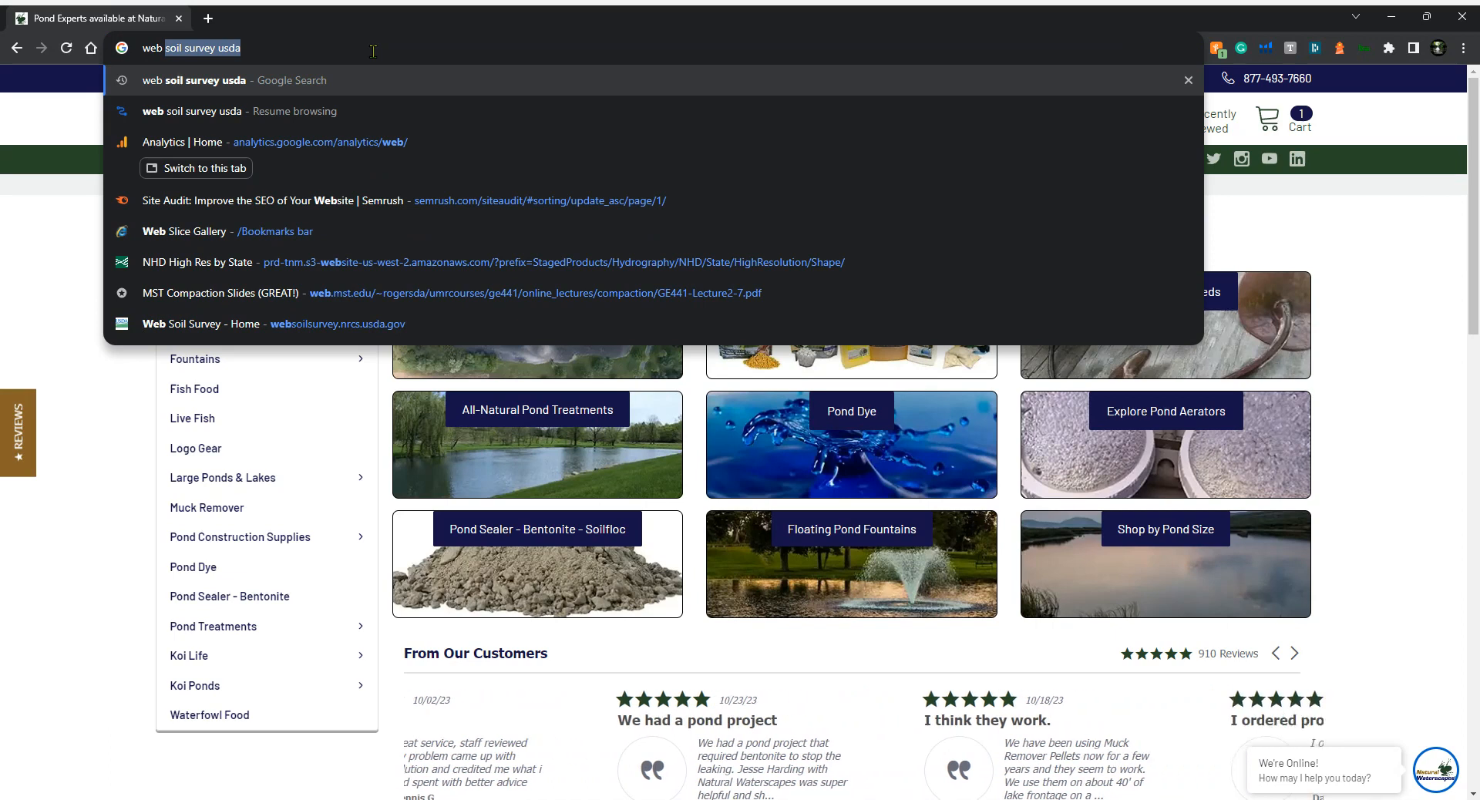
key("Return")
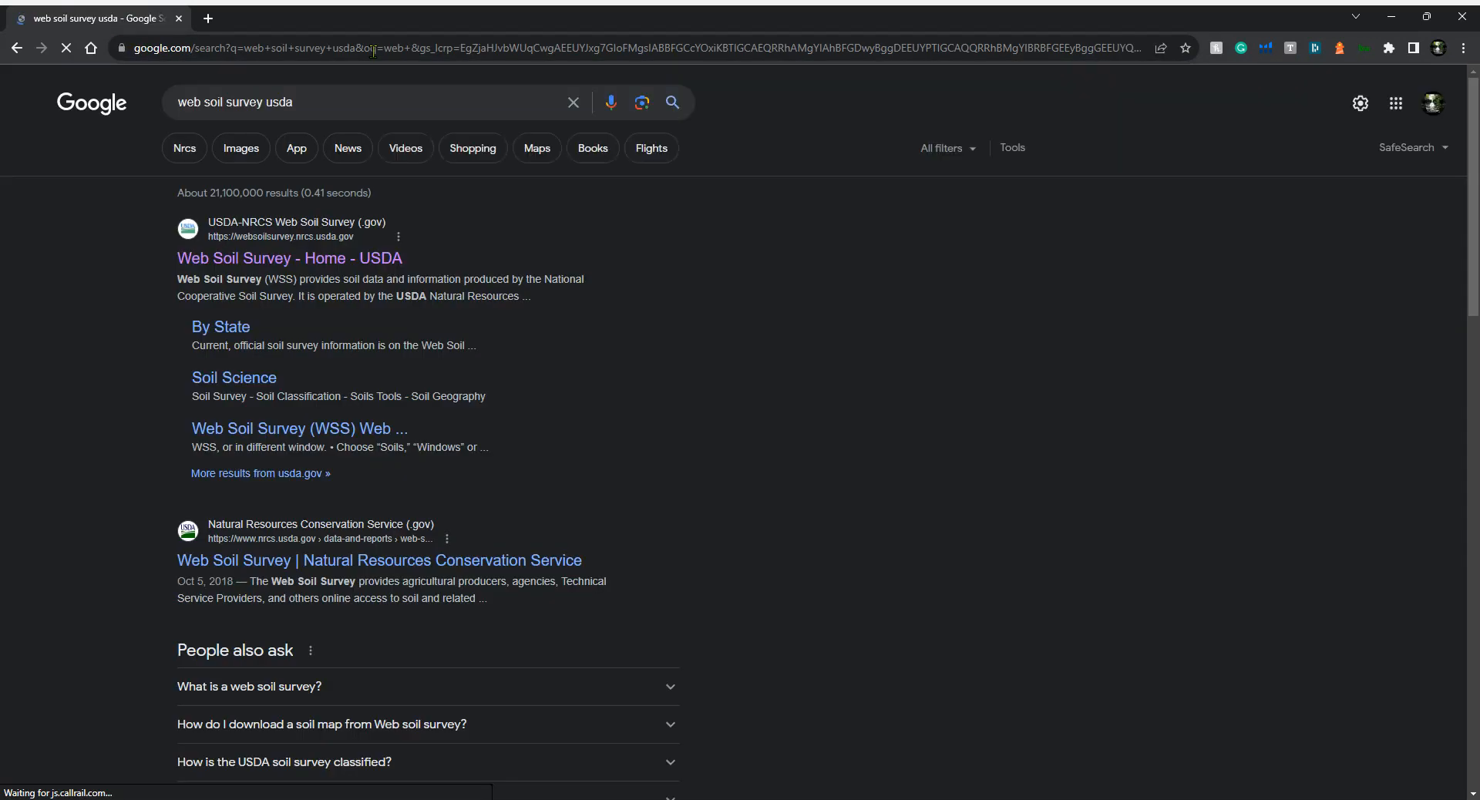
left_click(297, 259)
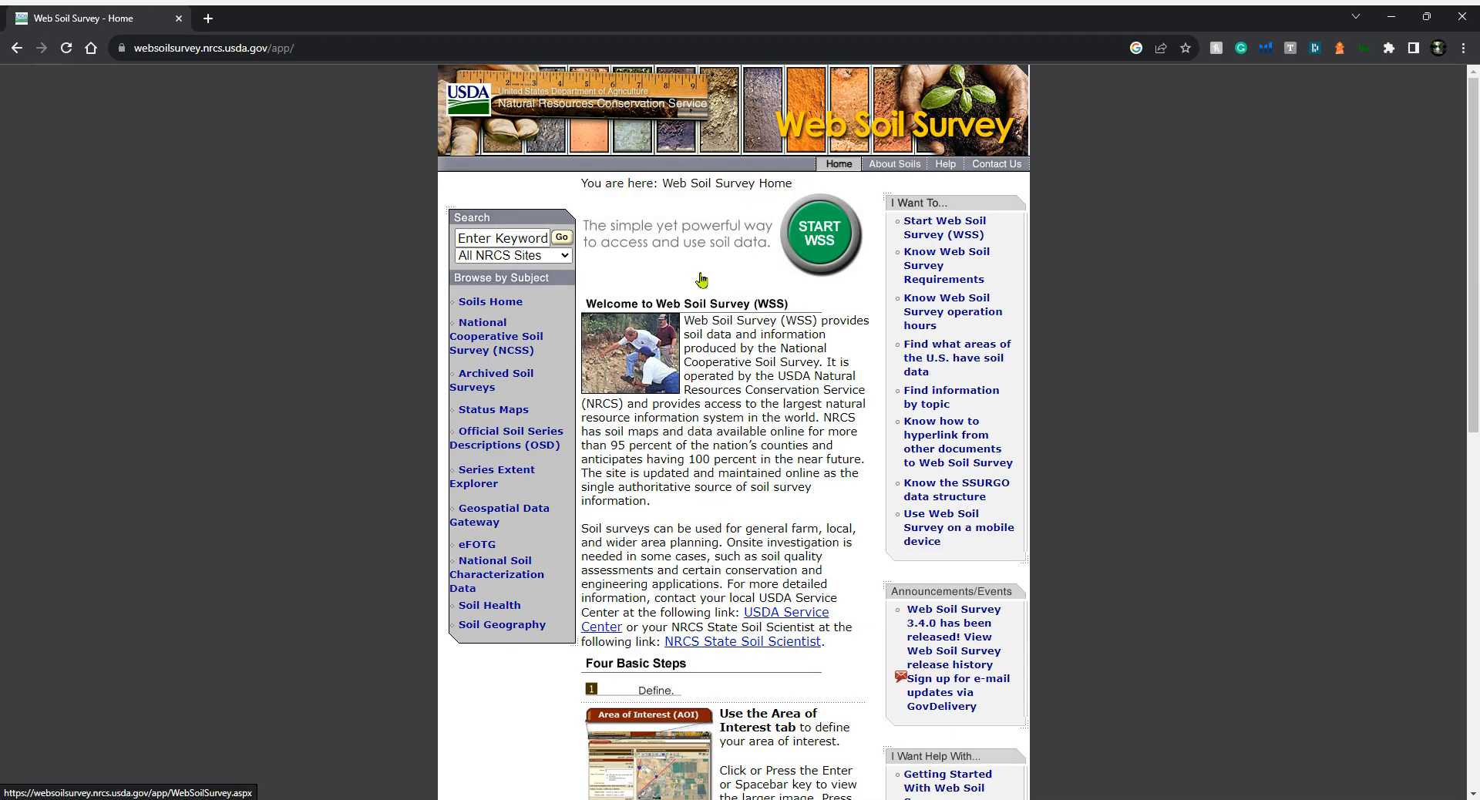
Start a new Web Soil Survey session and close the status information dialog
left_click(819, 239)
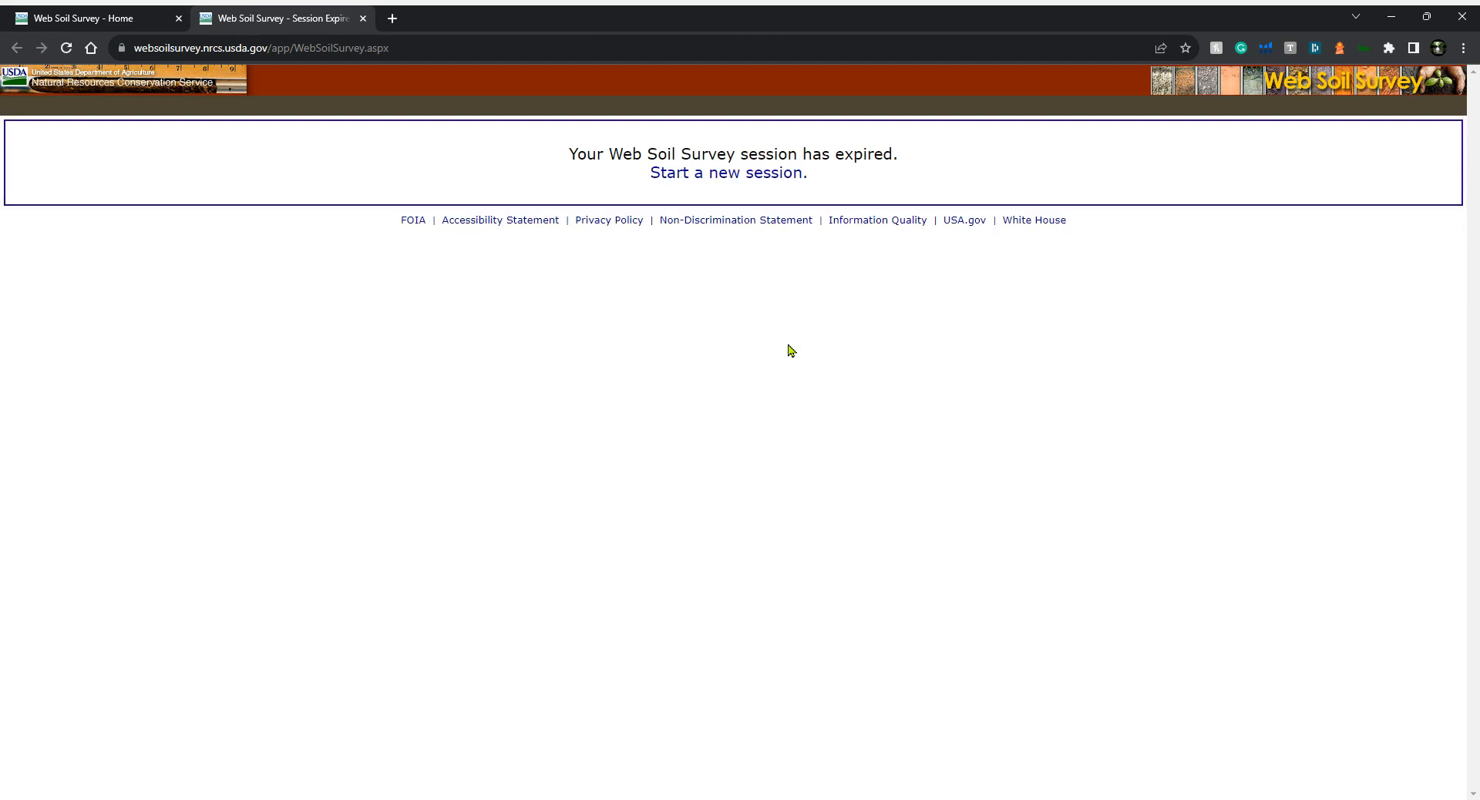
left_click(696, 176)
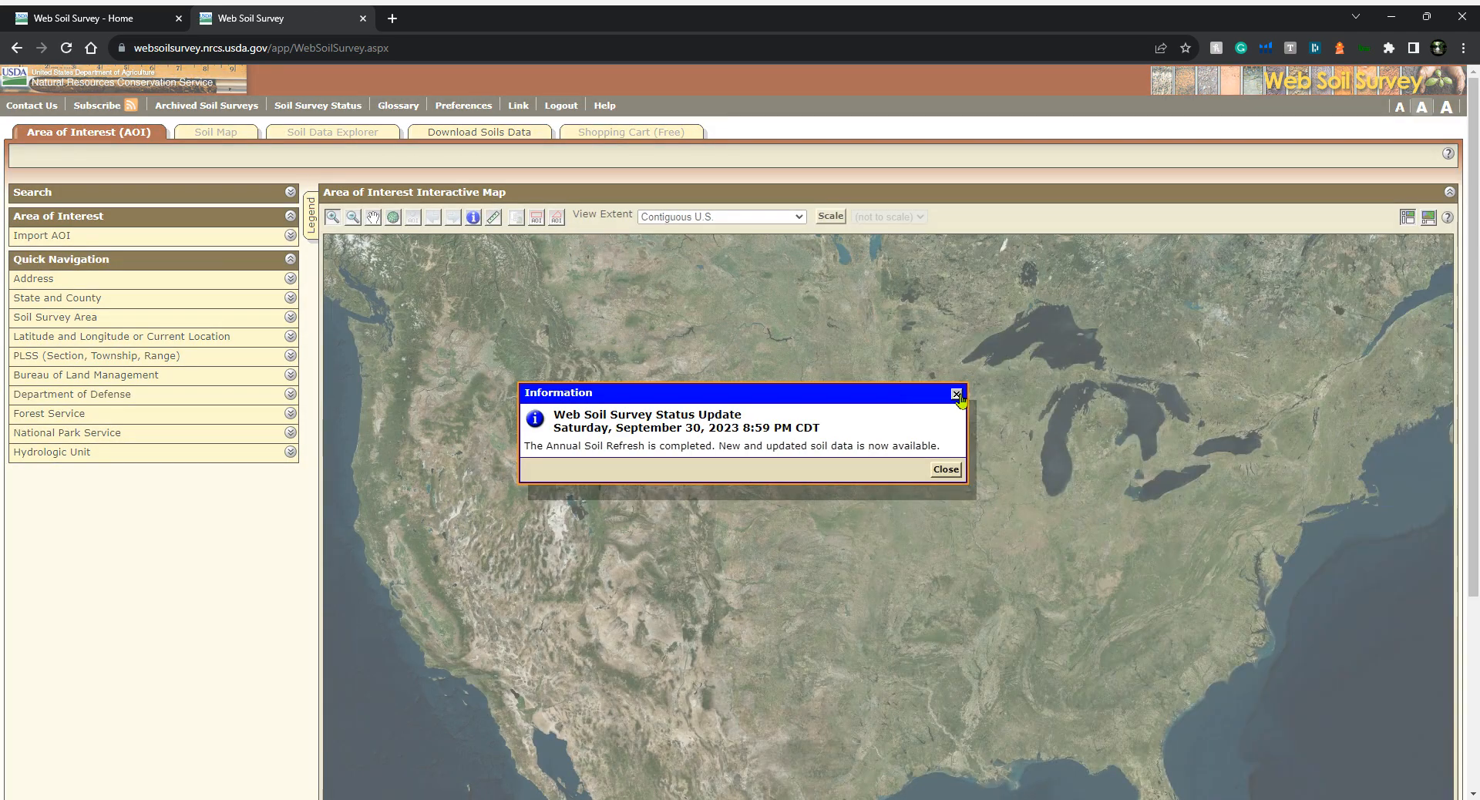
left_click(957, 395)
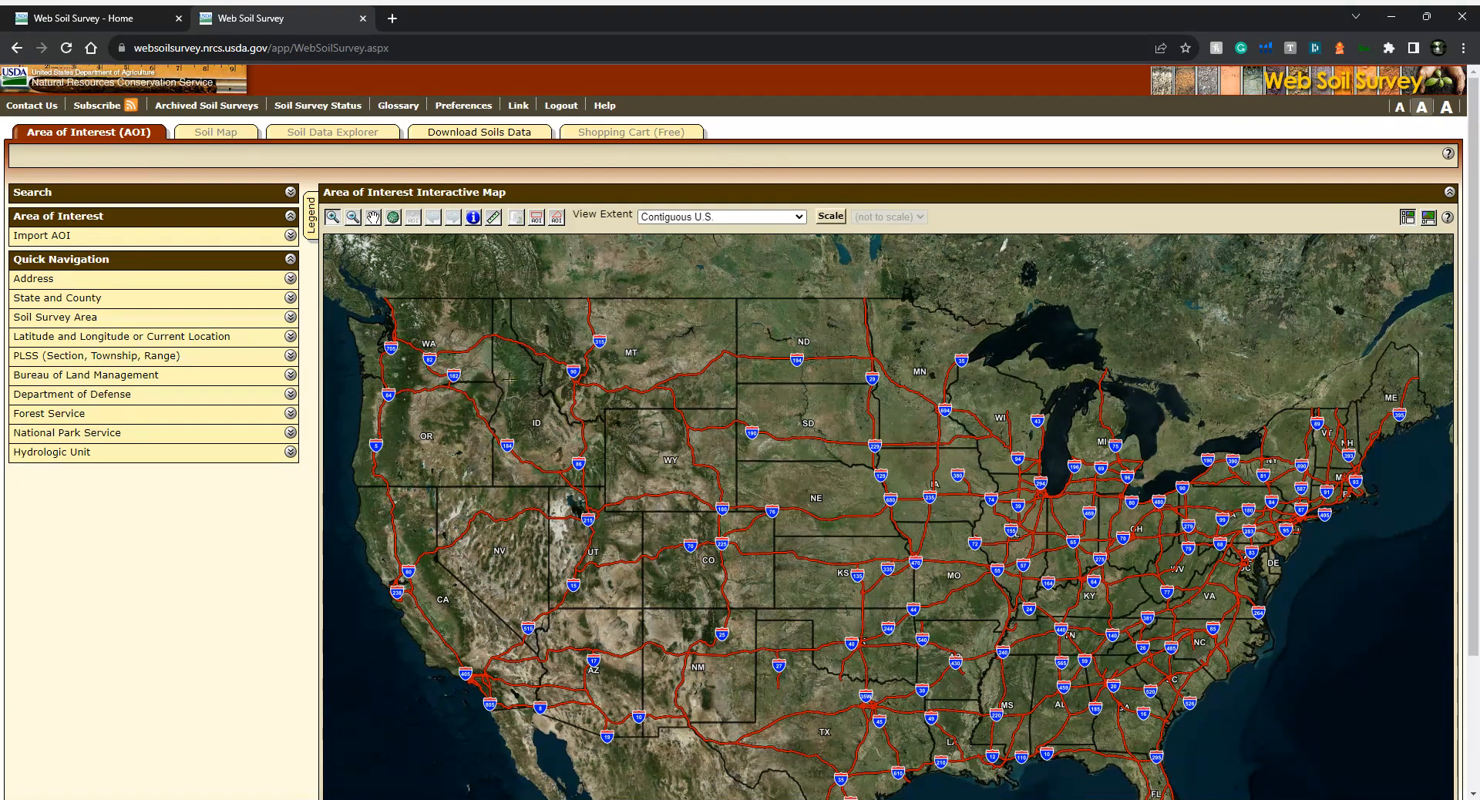
Zoom into a field near Lycoming, Pennsylvania and draw an area-of-interest polygon of about 3.5 acres around it
left_click(332, 217)
left_click_drag(1173, 468, 1302, 562)
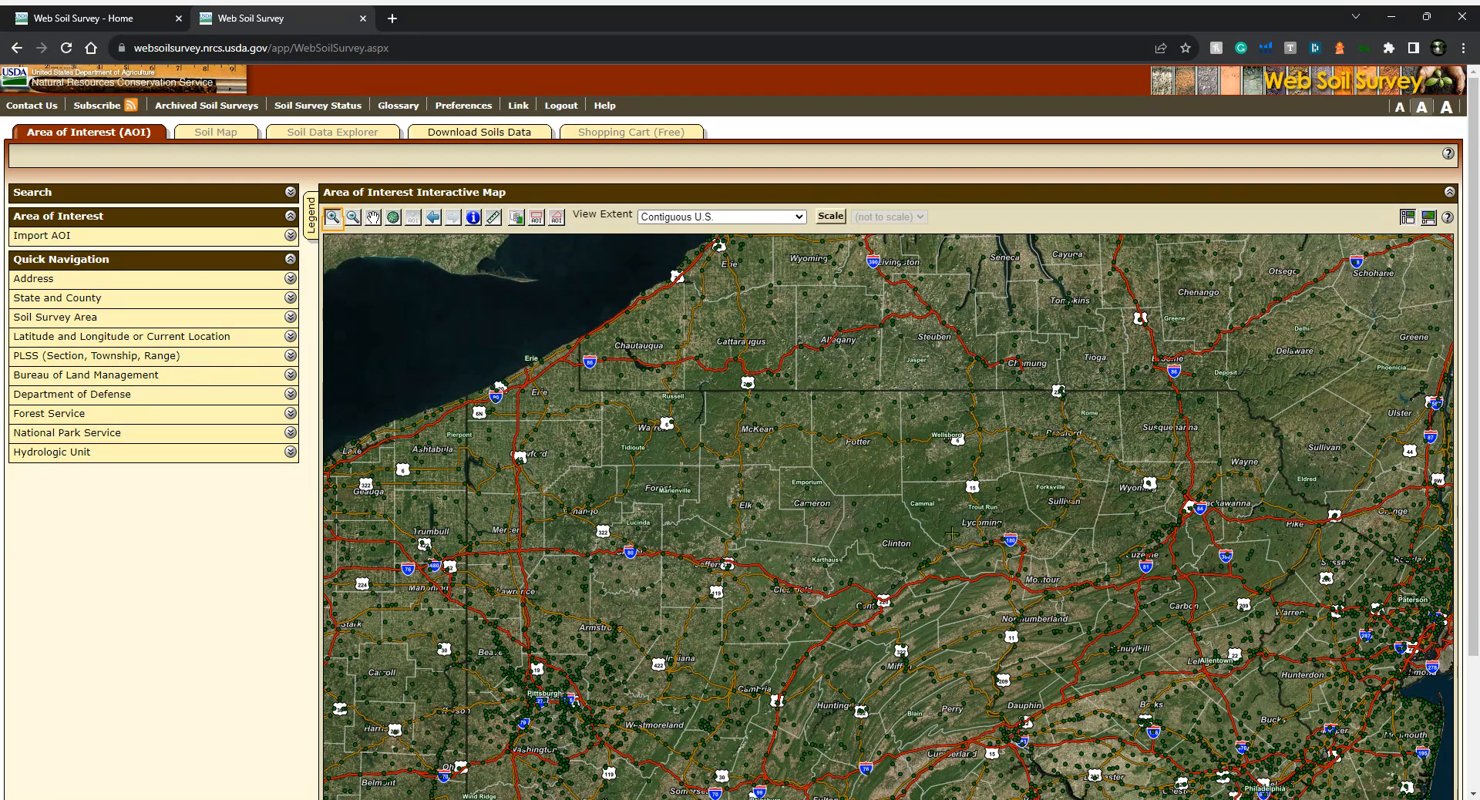
left_click_drag(969, 516, 1012, 544)
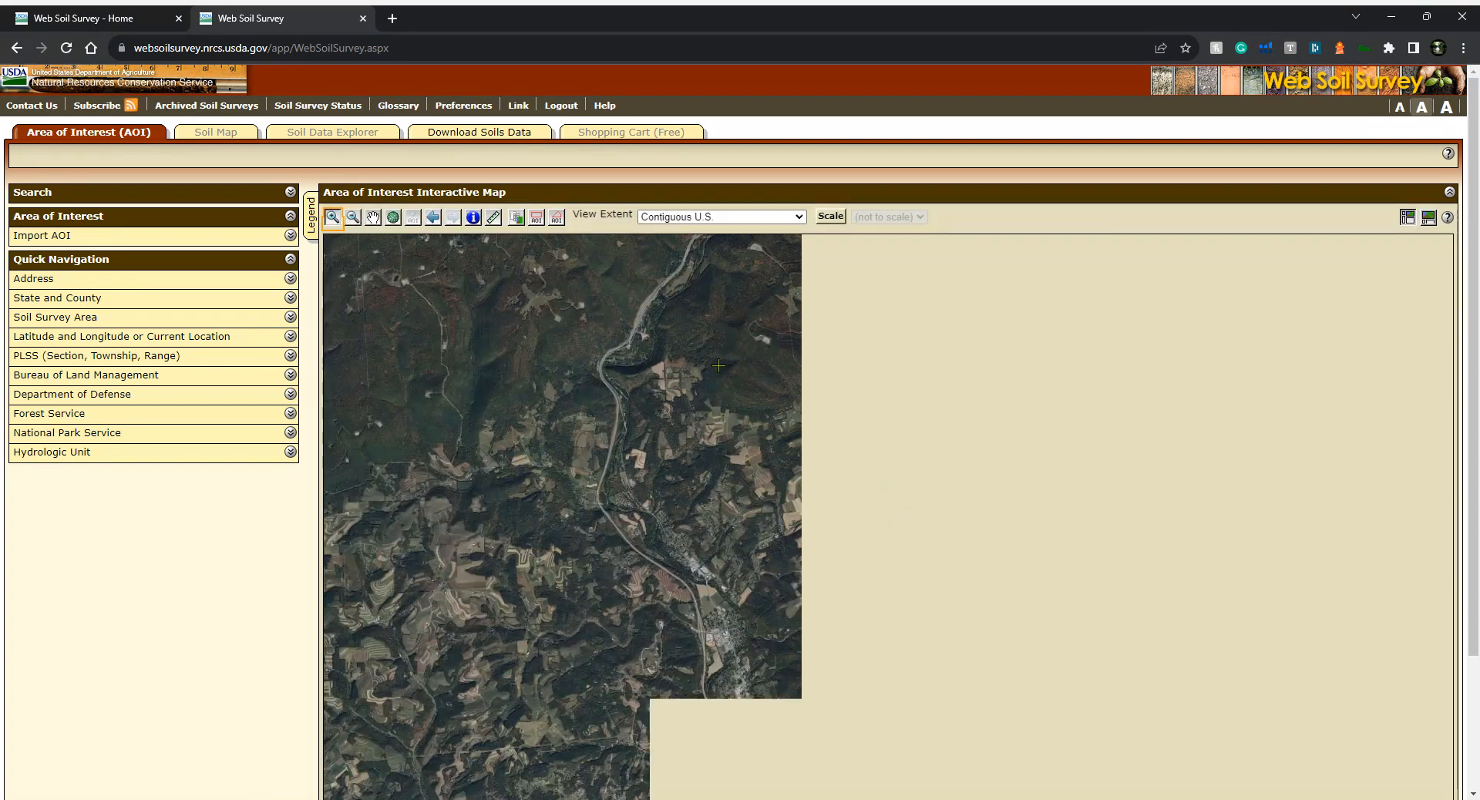
left_click(331, 219)
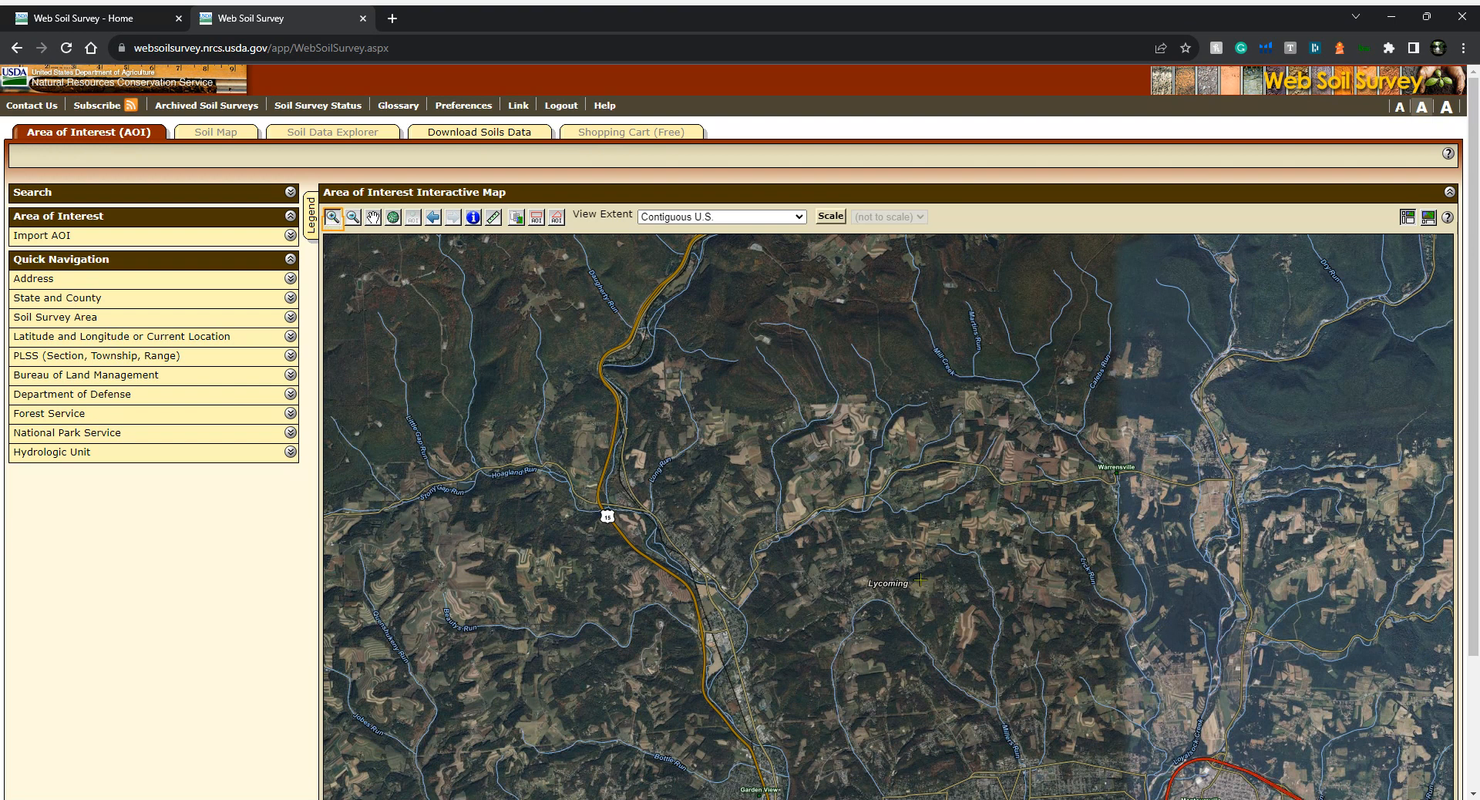
left_click(374, 218)
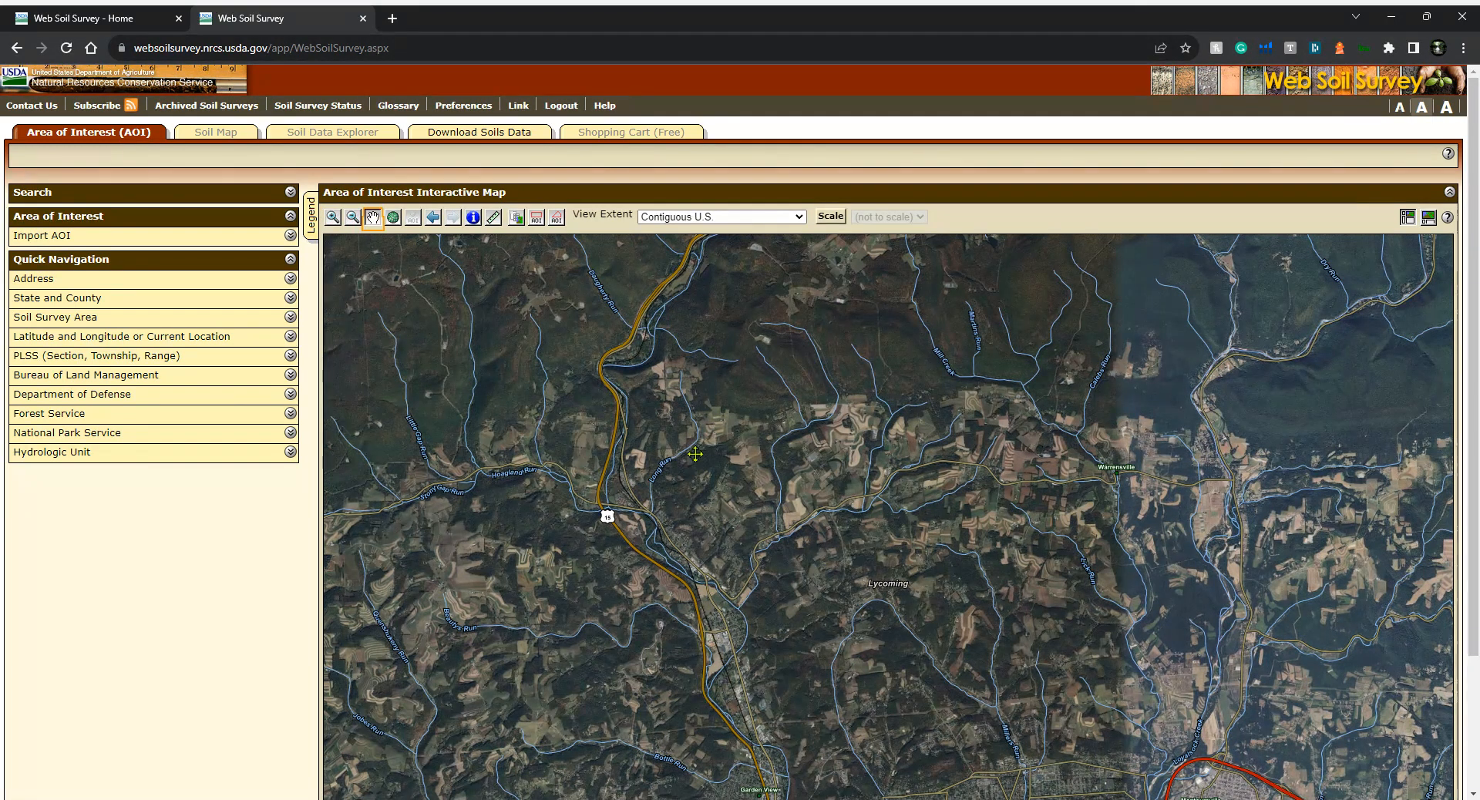
left_click_drag(1155, 674, 864, 640)
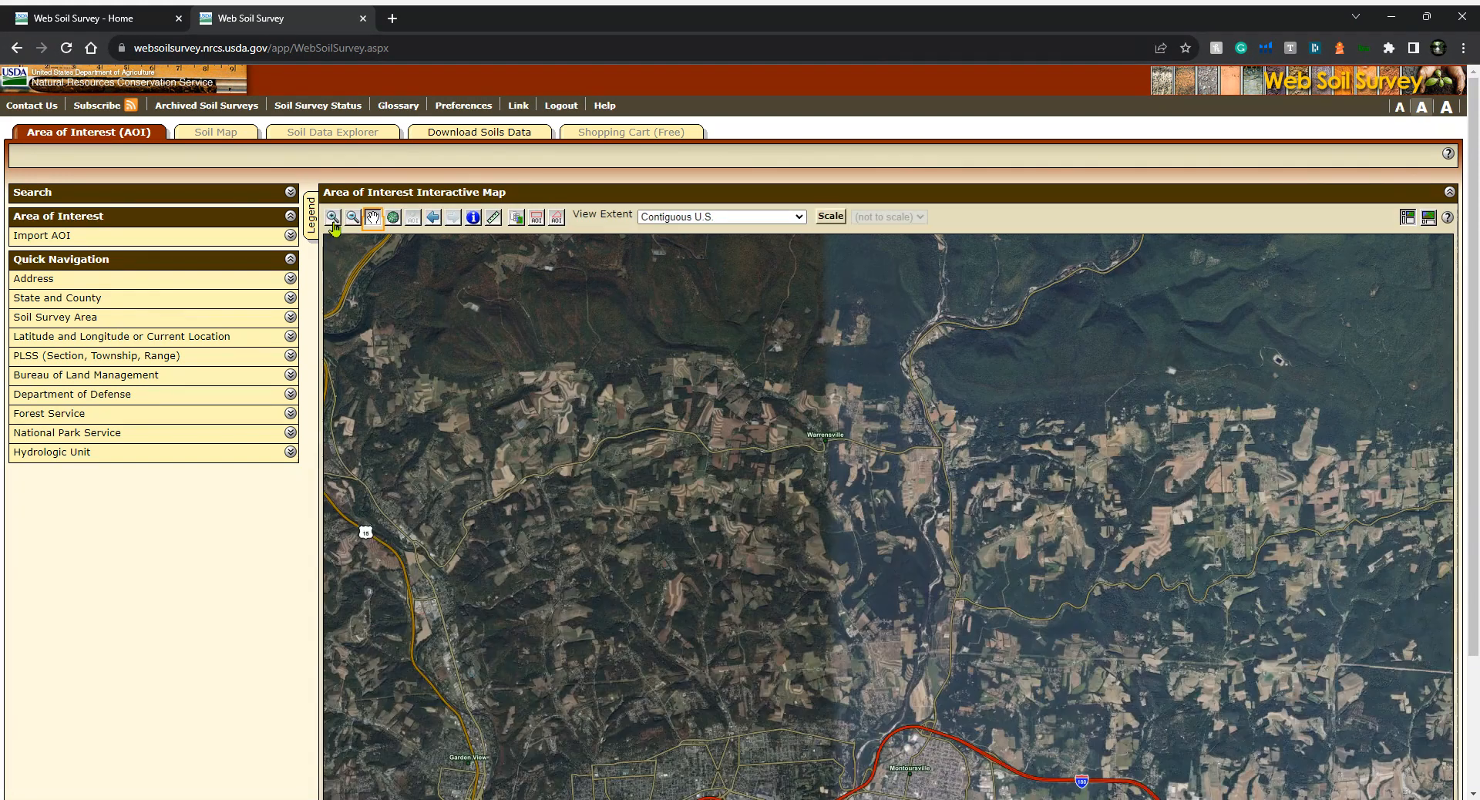
left_click(333, 219)
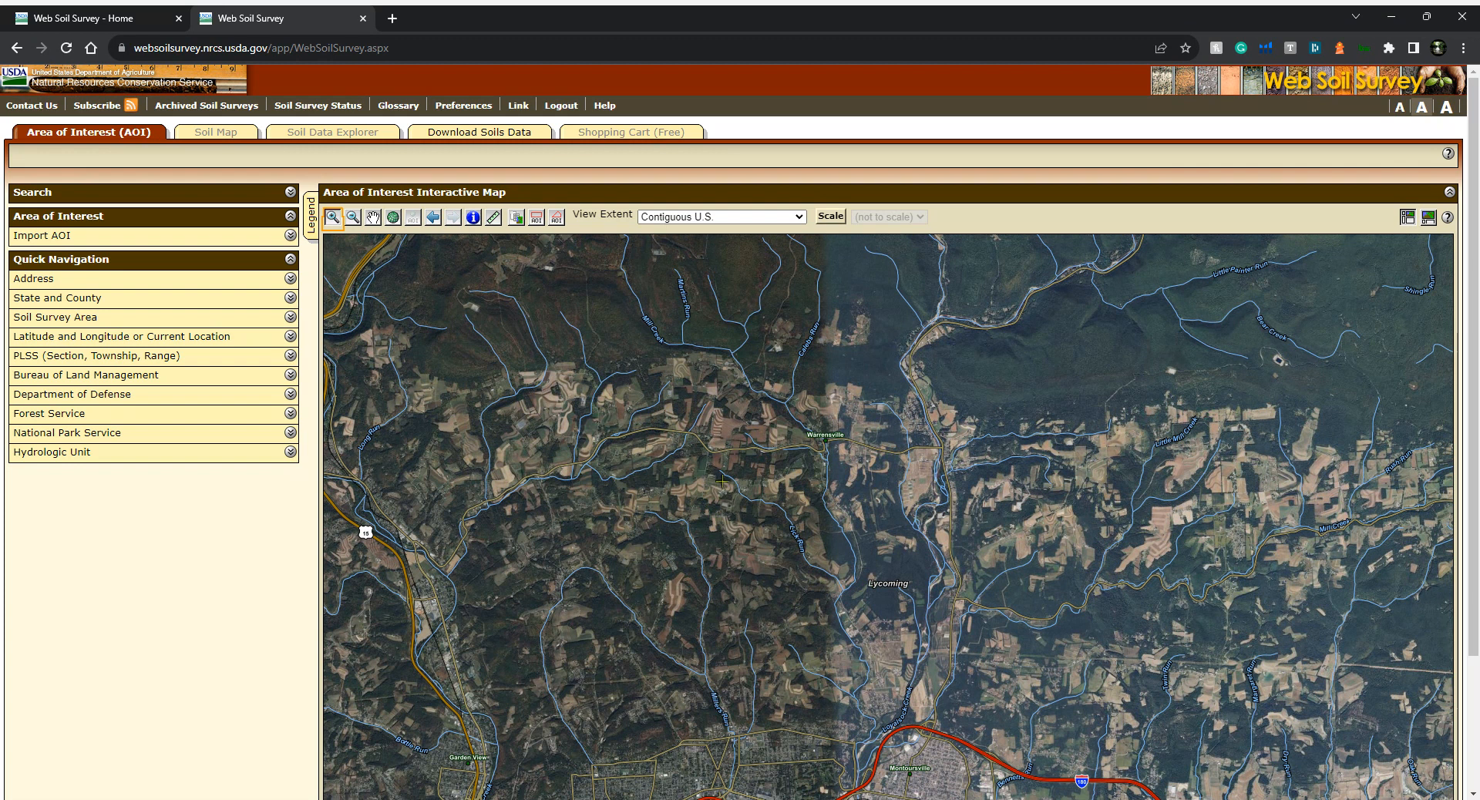
left_click_drag(736, 487, 785, 542)
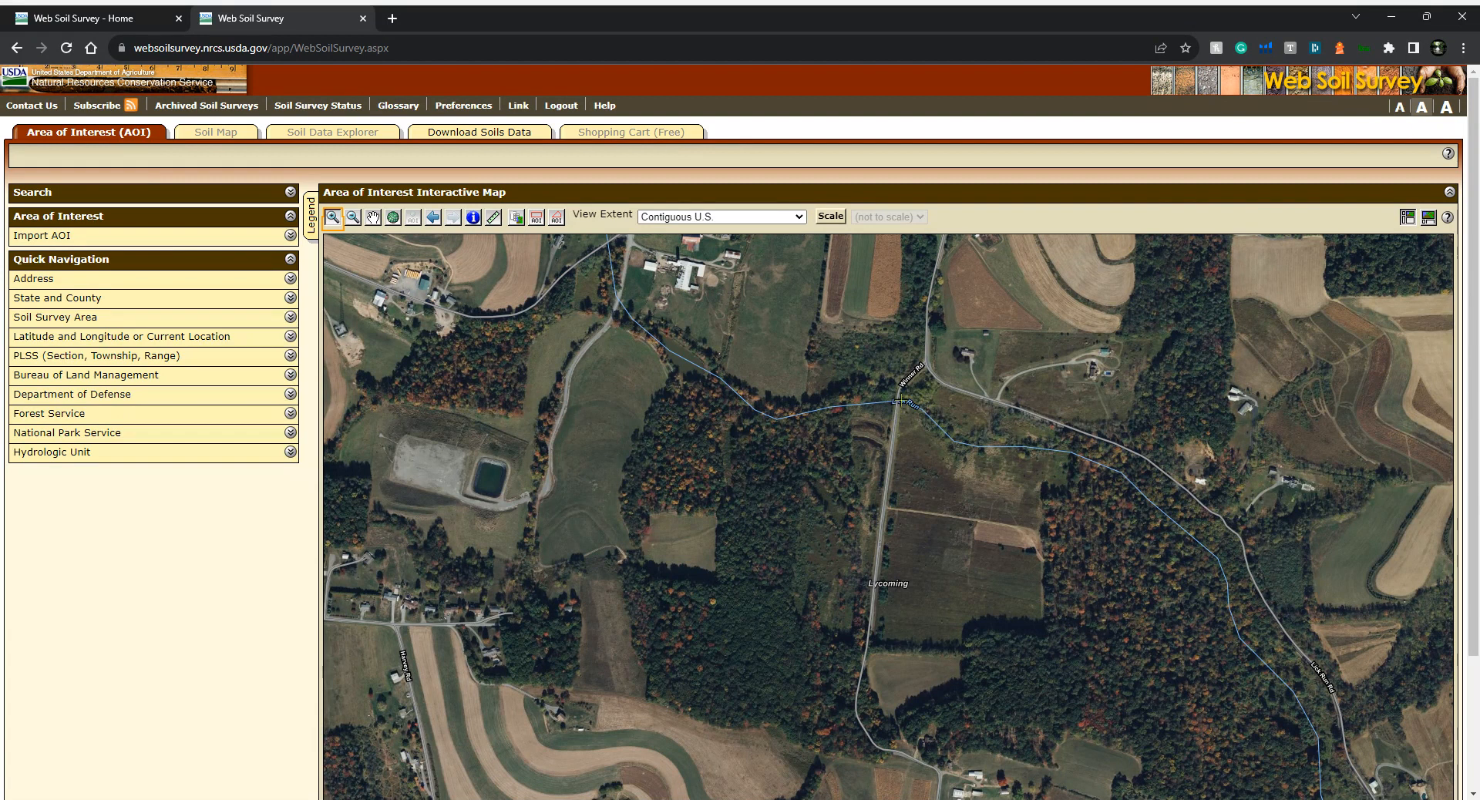
left_click_drag(901, 401, 1256, 682)
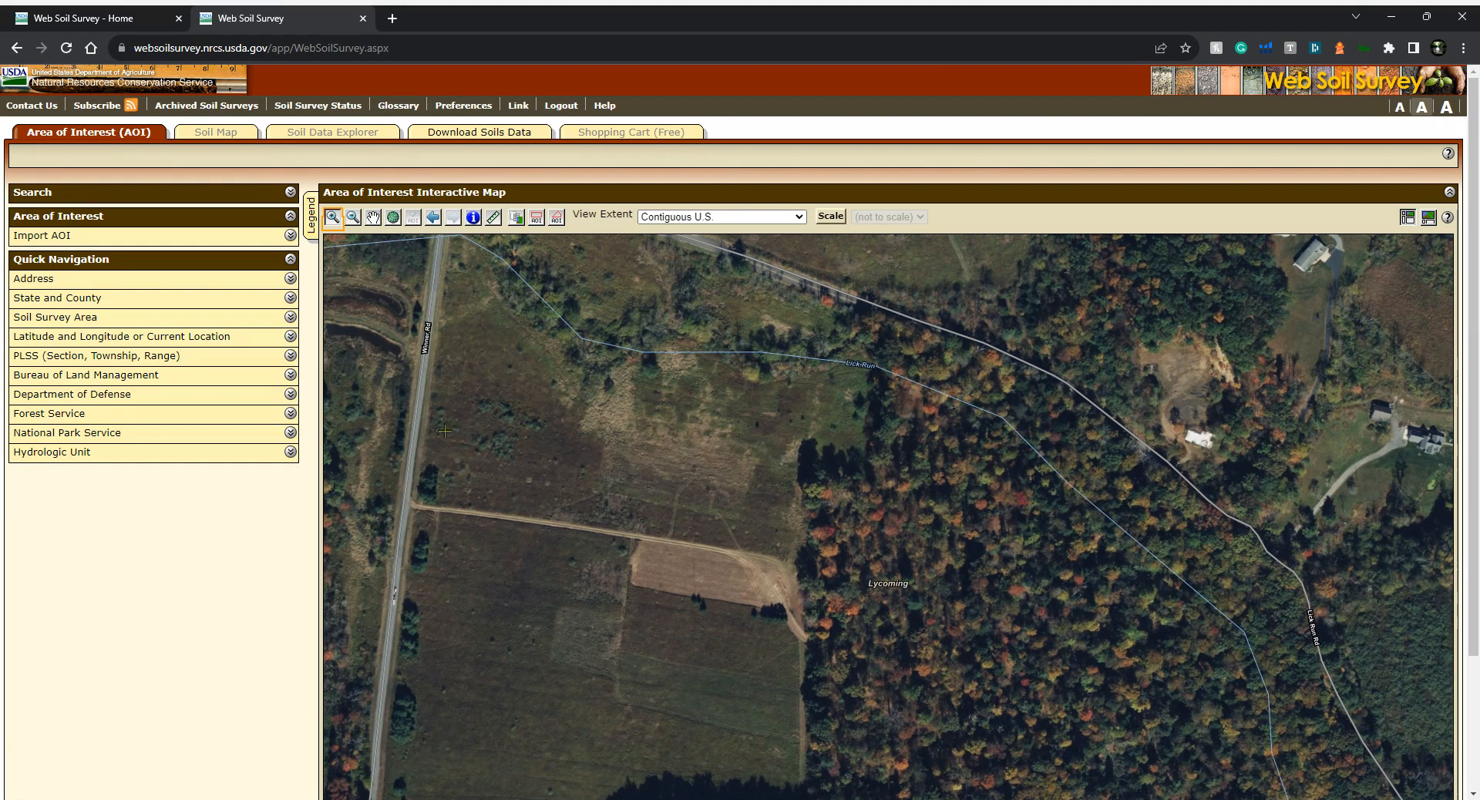
left_click(558, 220)
left_click(795, 471)
left_click(653, 429)
left_click(567, 419)
double_click(548, 445)
left_click(544, 525)
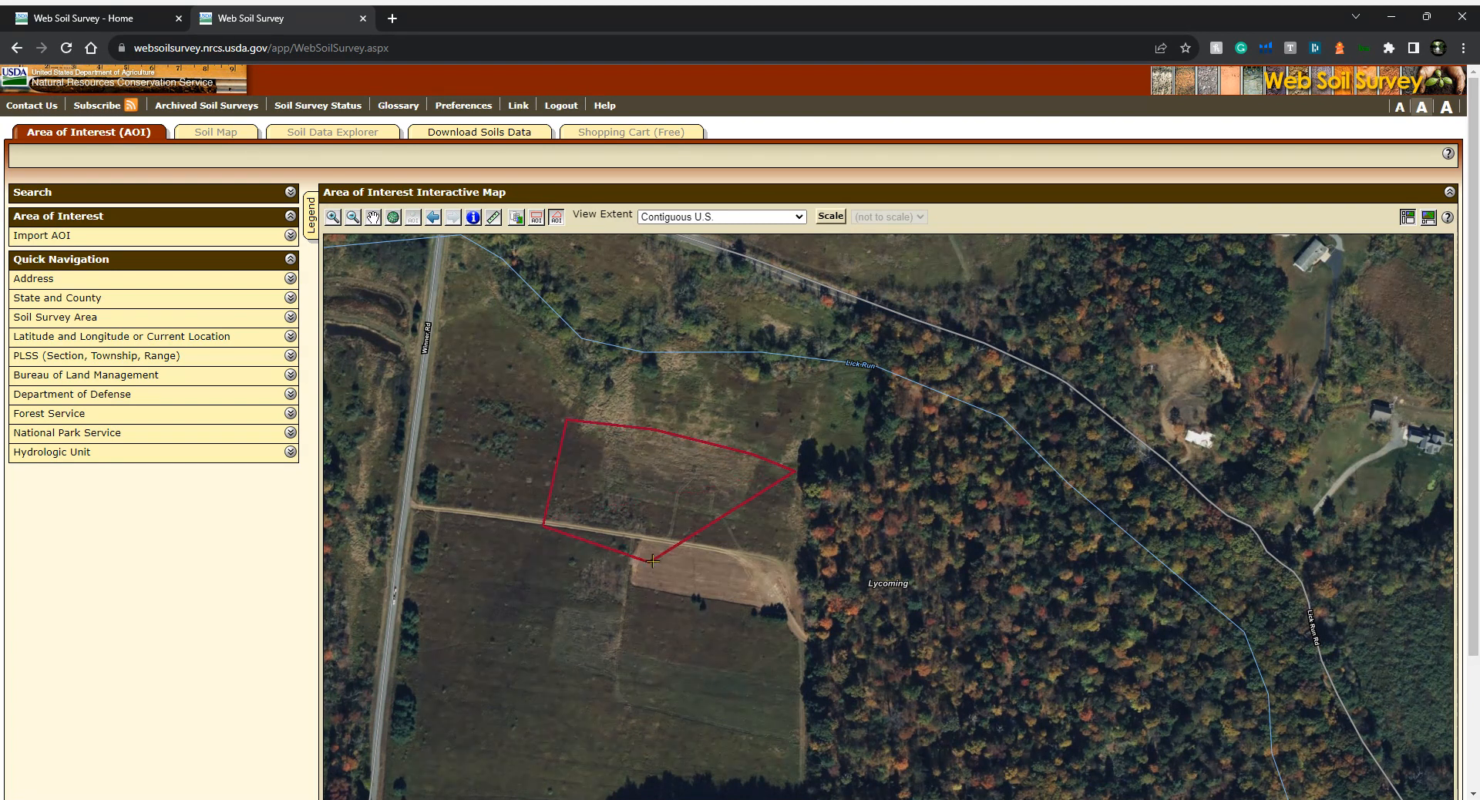
left_click(780, 561)
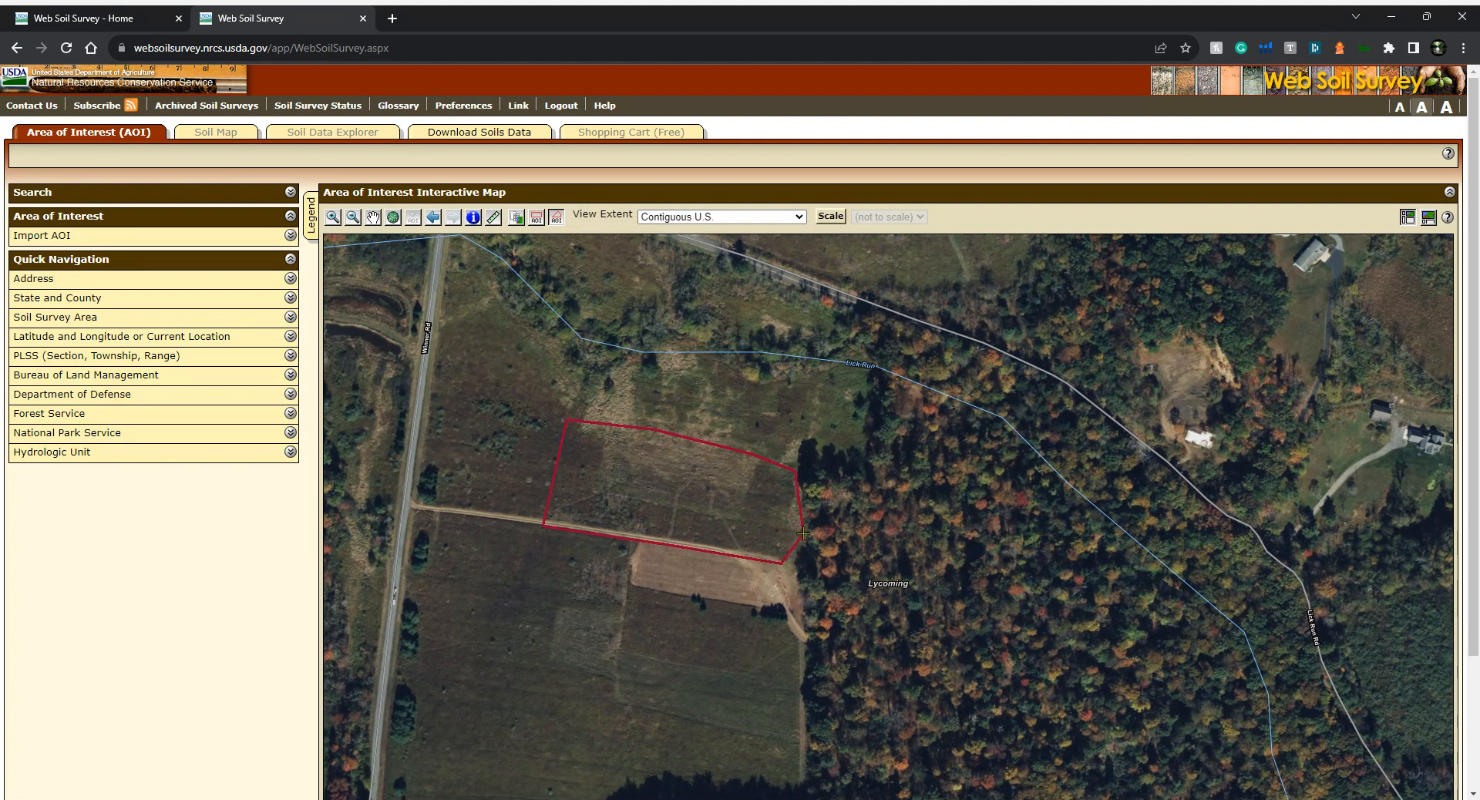
double_click(803, 527)
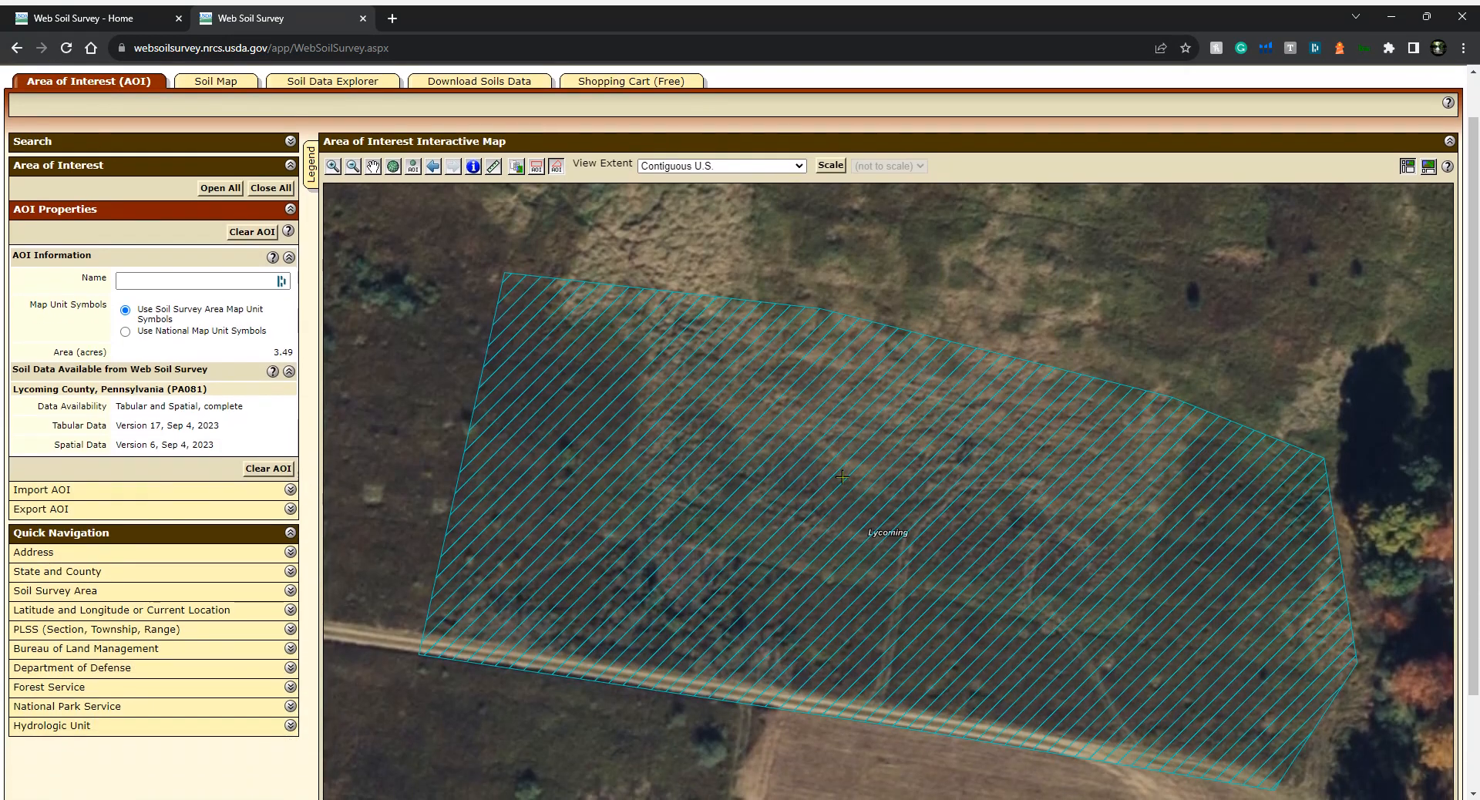
Open the soil map for the area of interest
left_click(353, 166)
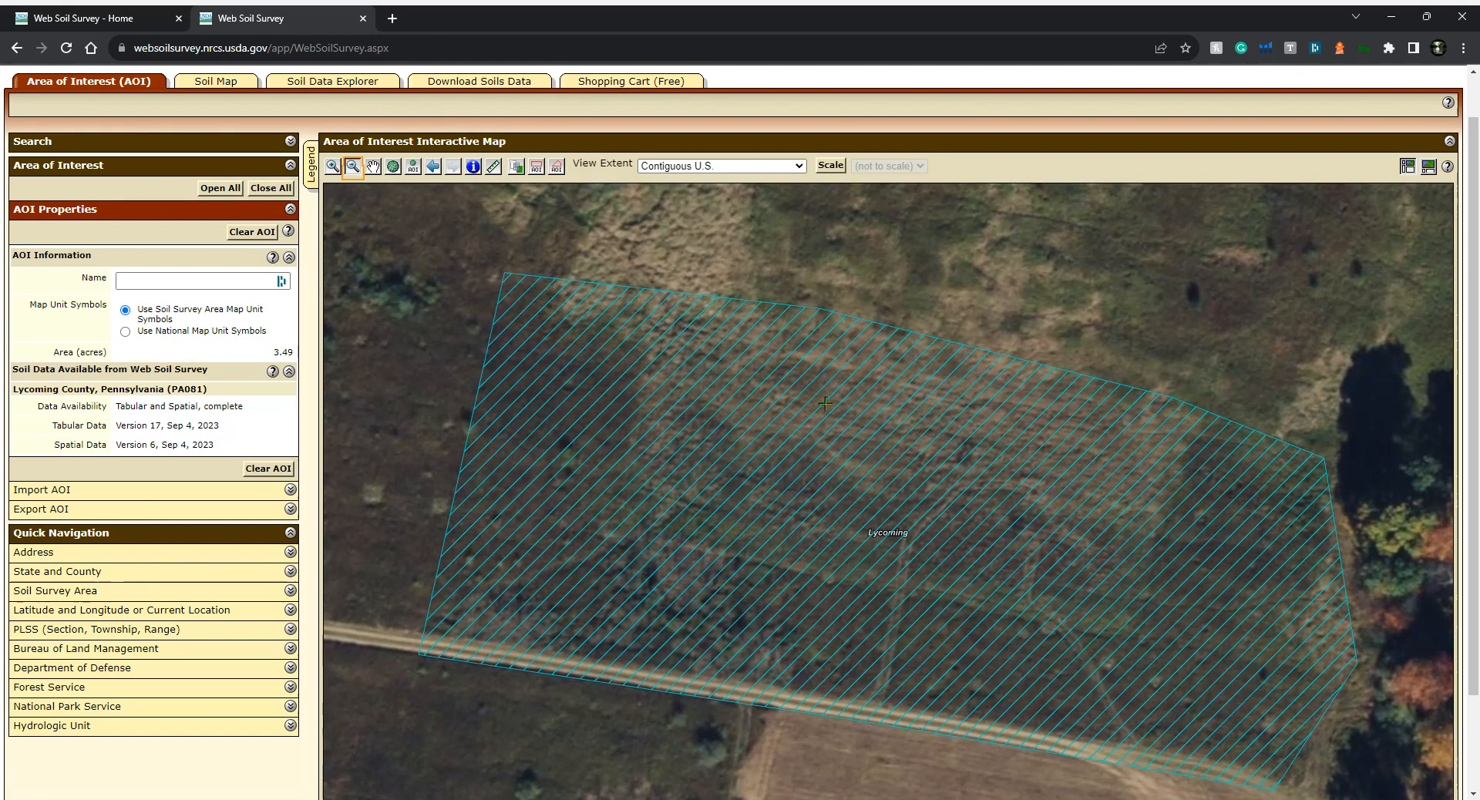
left_click(571, 271)
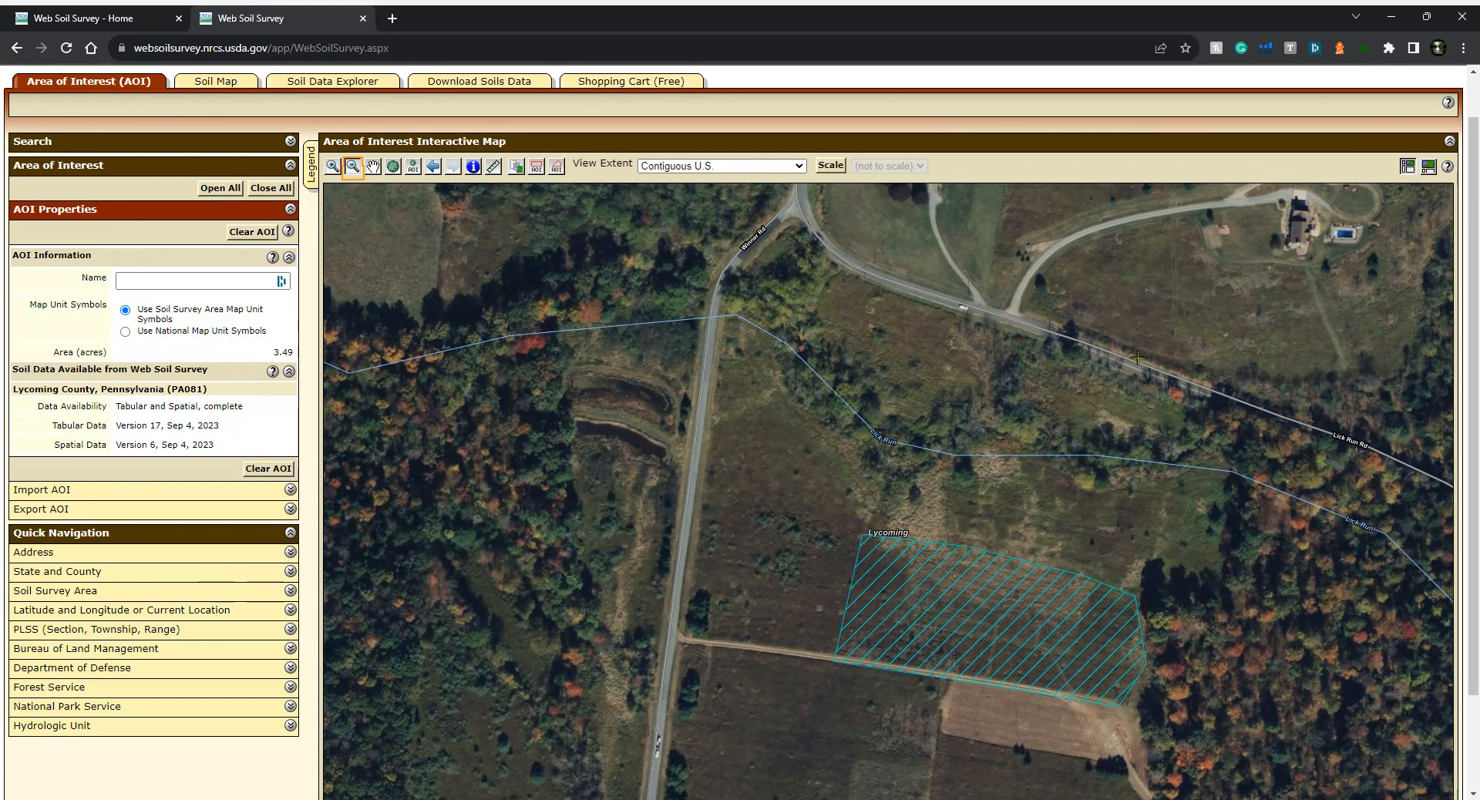
left_click(373, 167)
left_click_drag(966, 576, 783, 438)
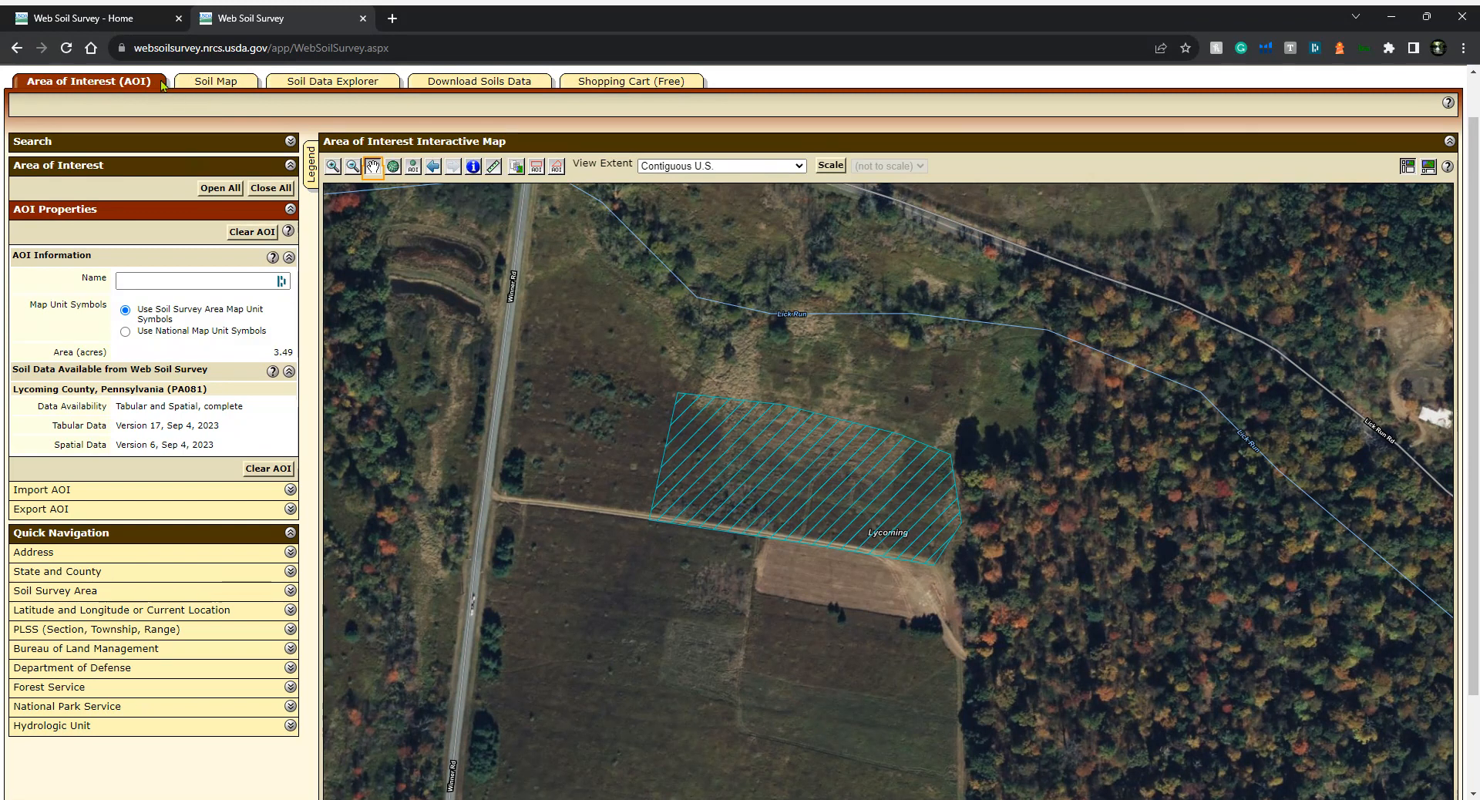
left_click(224, 83)
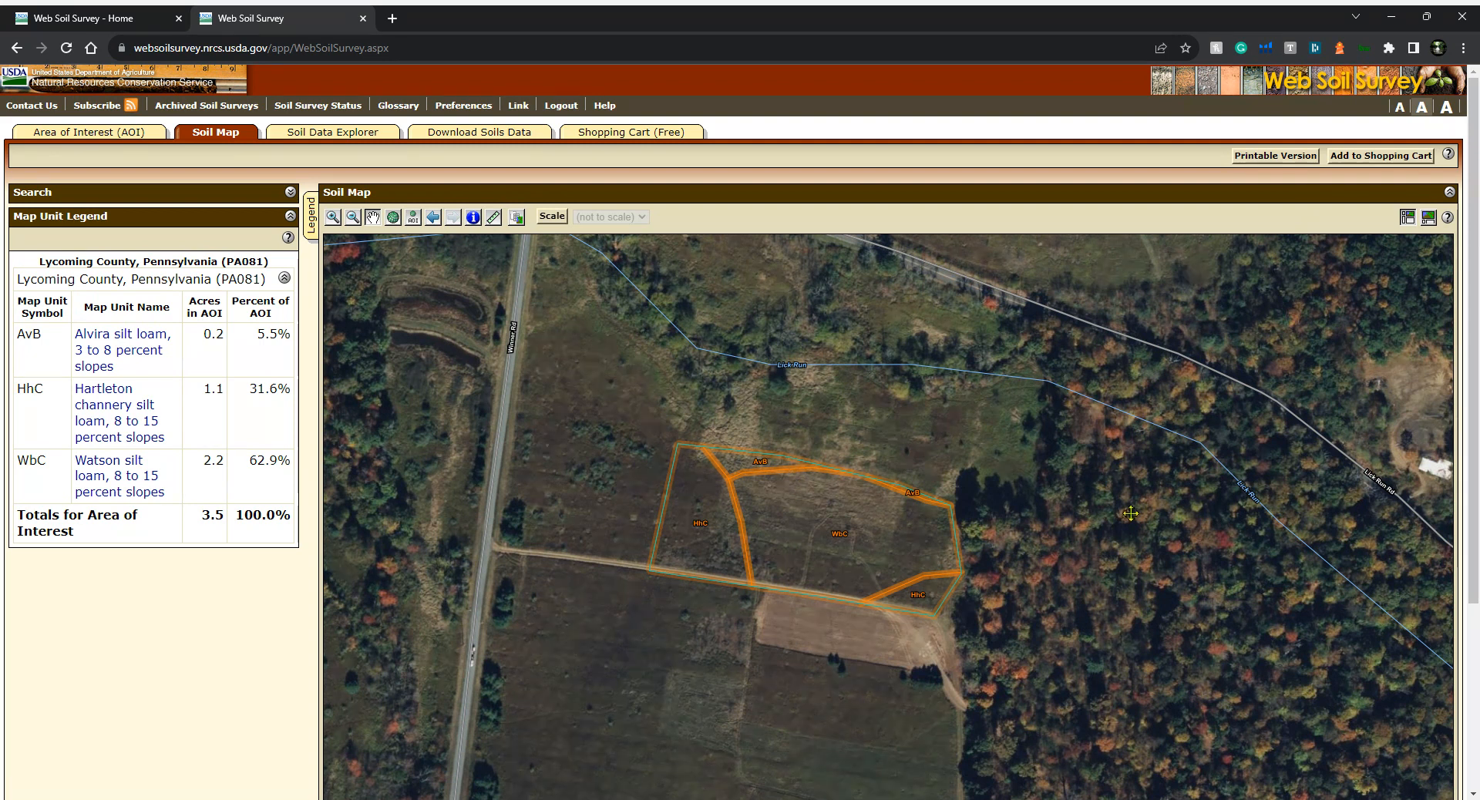
Add the soil map to the shopping cart with the subtitle "Natural Waterscapes Pond"
left_click(1377, 157)
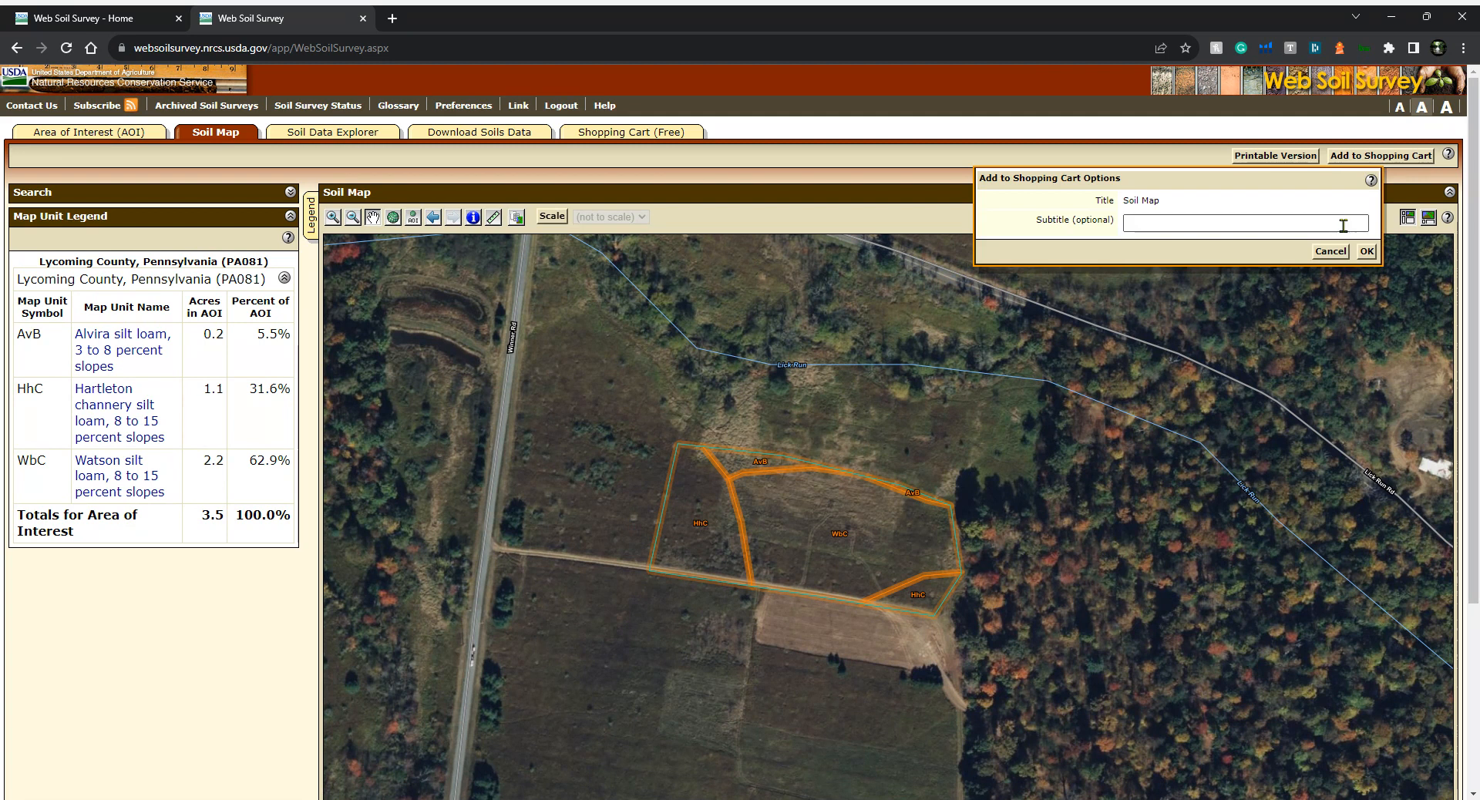
left_click(1125, 220)
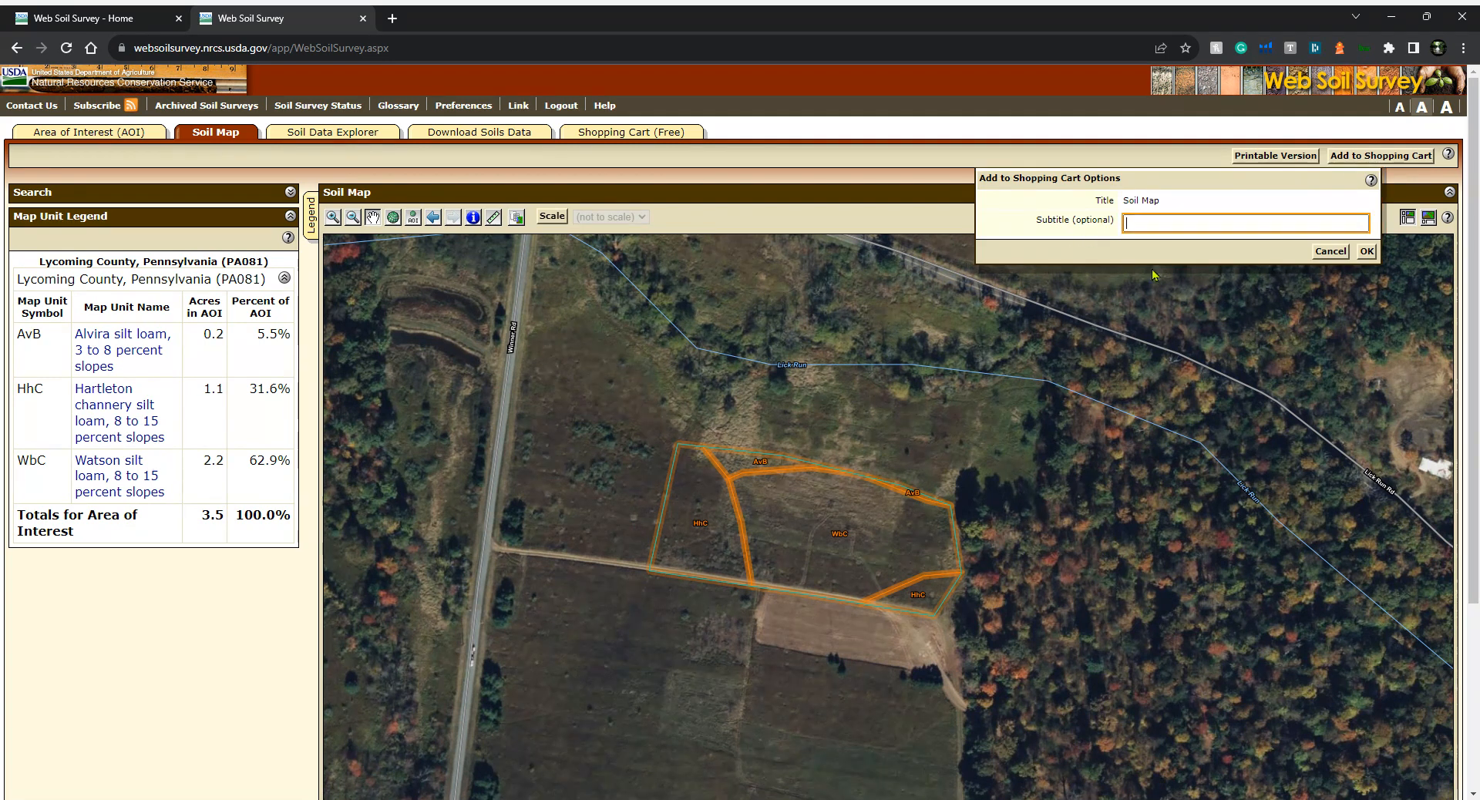
type("Natural")
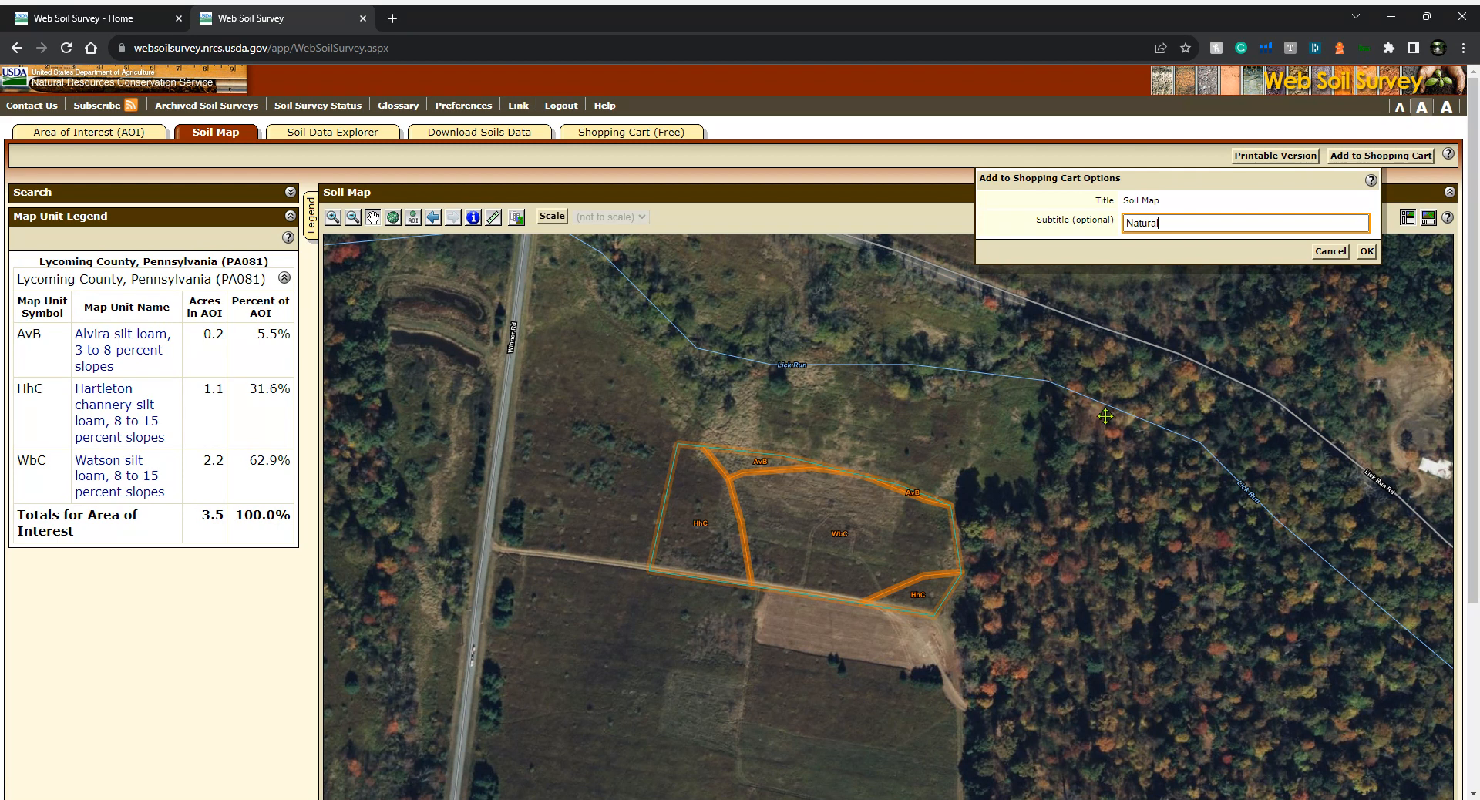
type(" Natur")
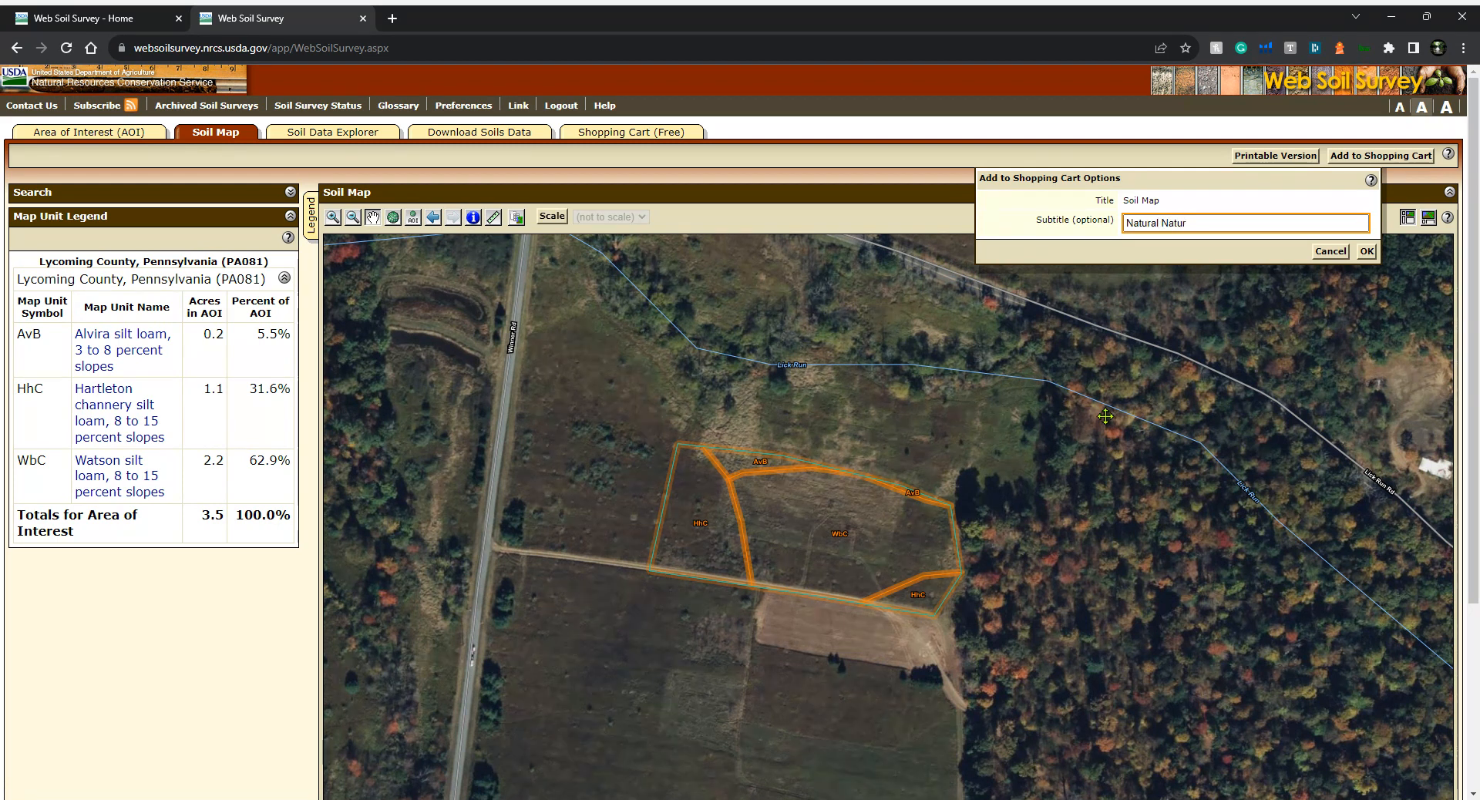
key("BackSpace")
key("BackSpace")
key("BackSpace")
key("BackSpace")
key("BackSpace")
type("Waterscapes Pond")
left_click(1365, 251)
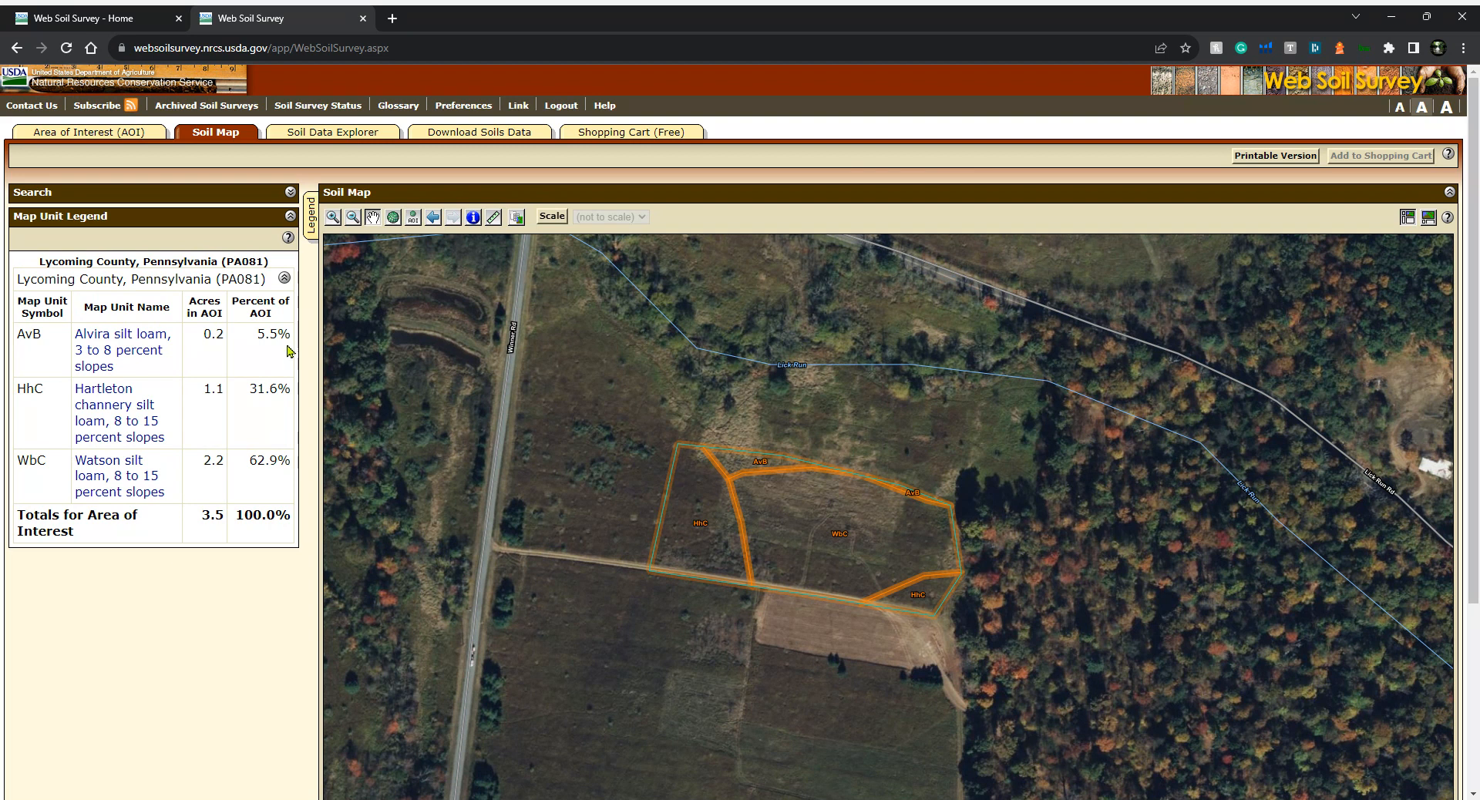
Open and read the map unit description for Hartleton channery silt loam, 8 to 15 percent slopes
left_click(356, 131)
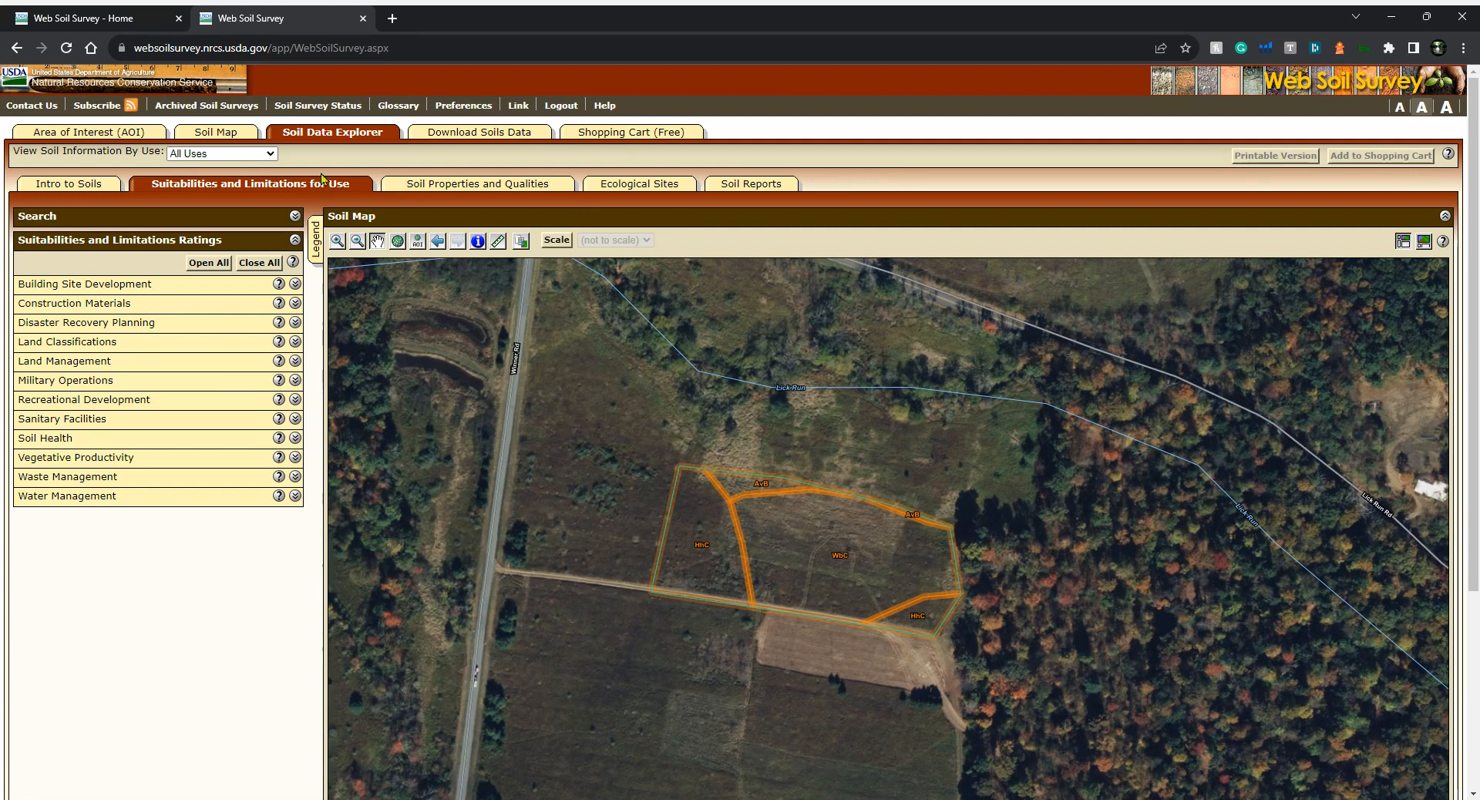
left_click(224, 137)
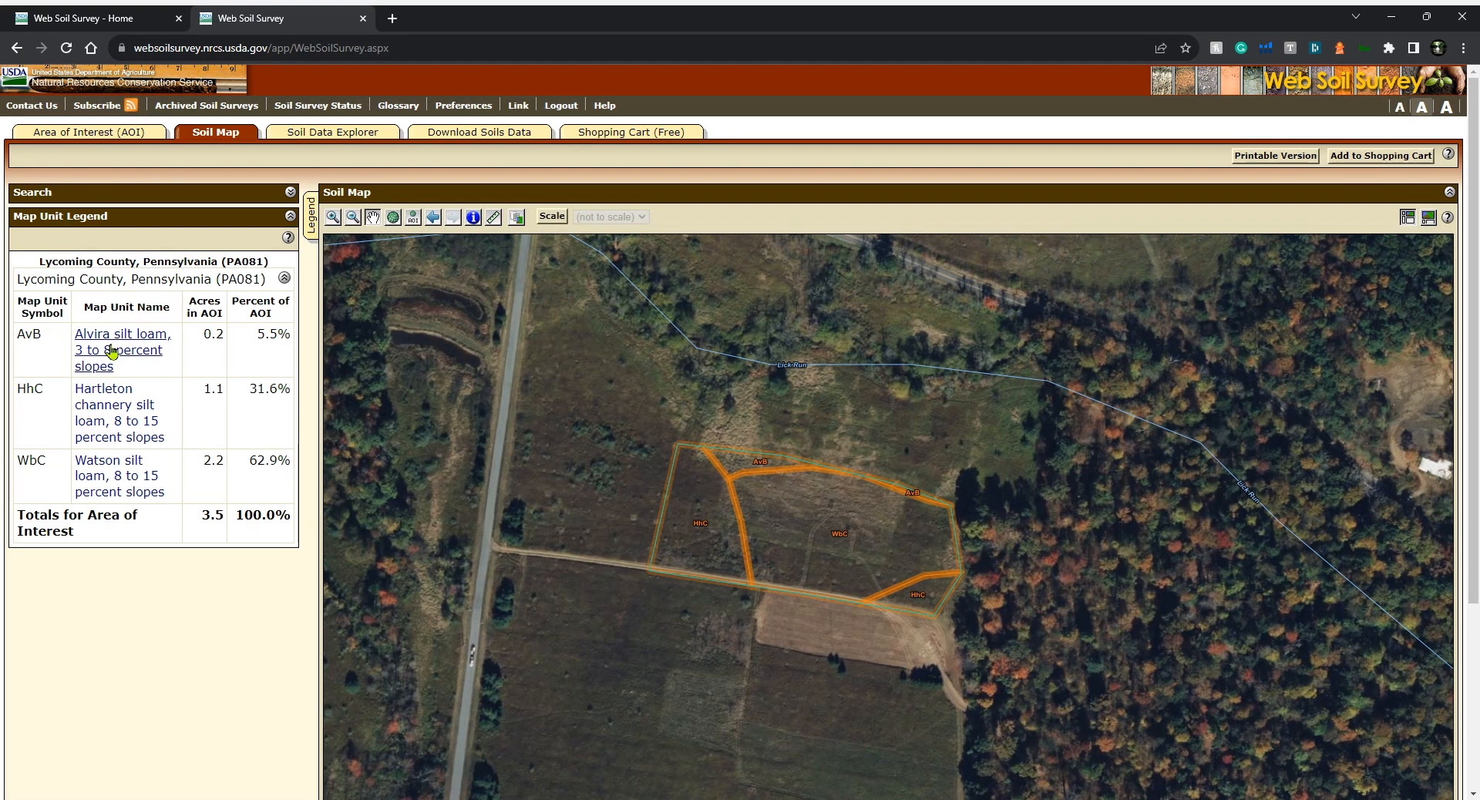
scroll(112, 349, "down", 2)
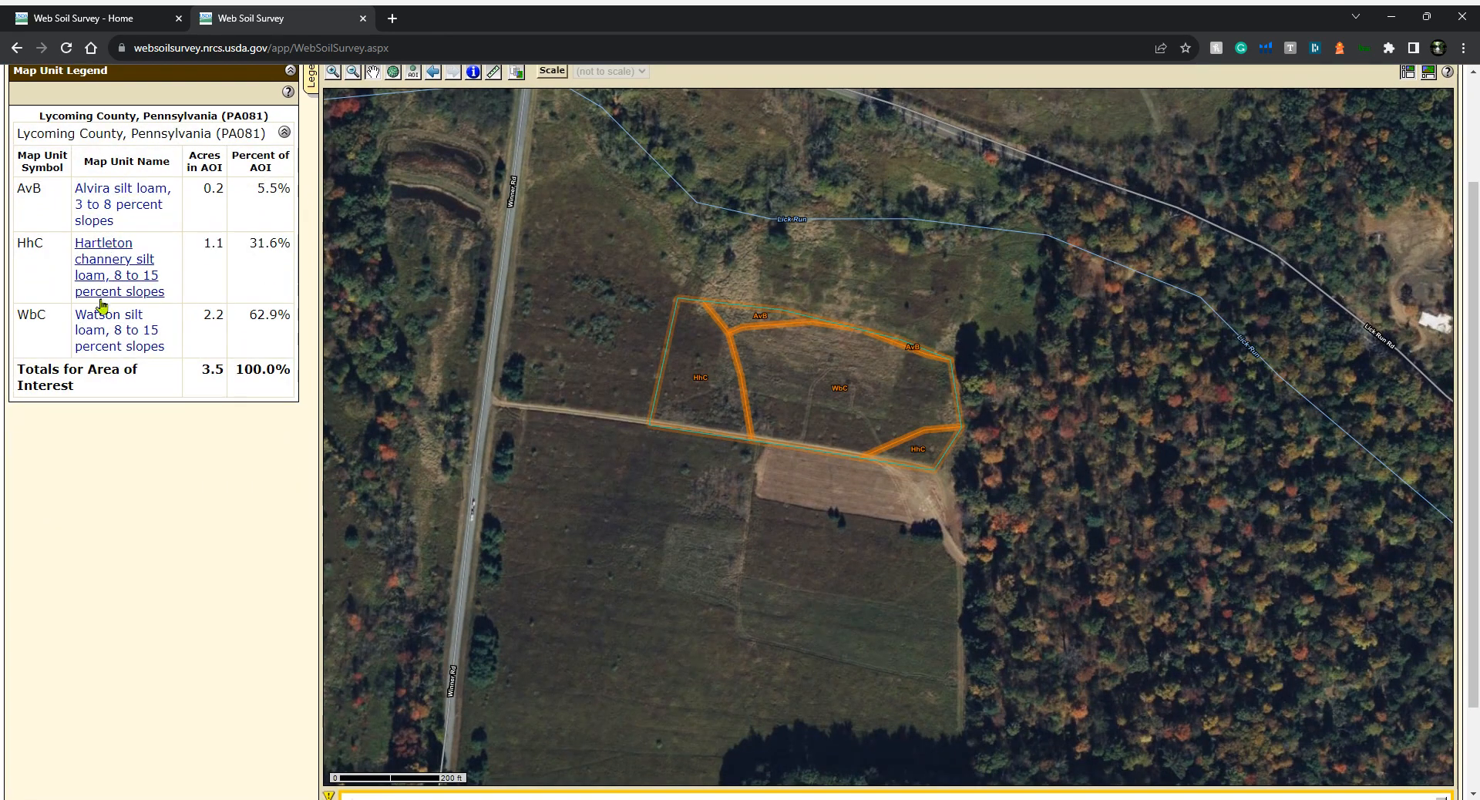
left_click(104, 276)
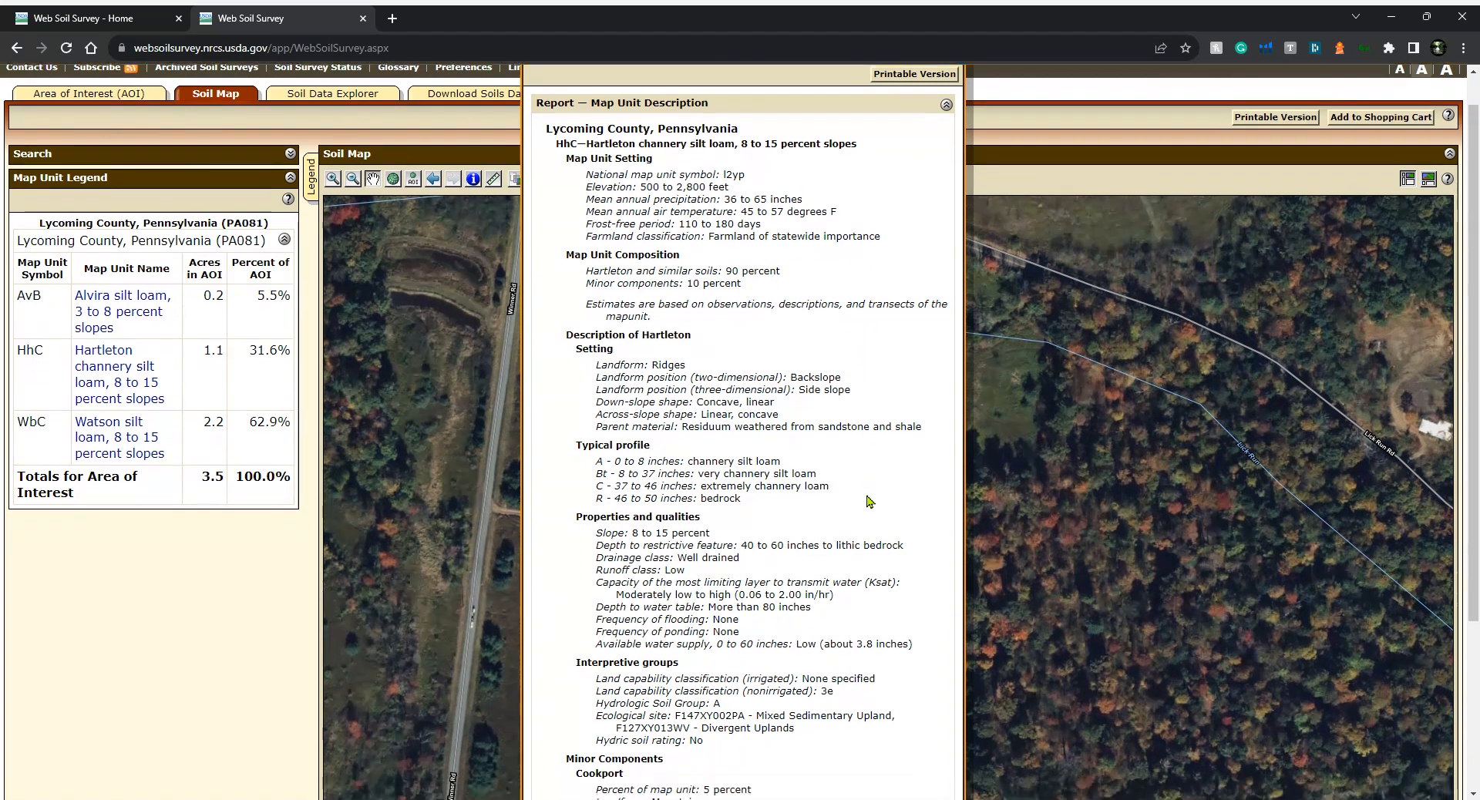
scroll(613, 467, "down", 2)
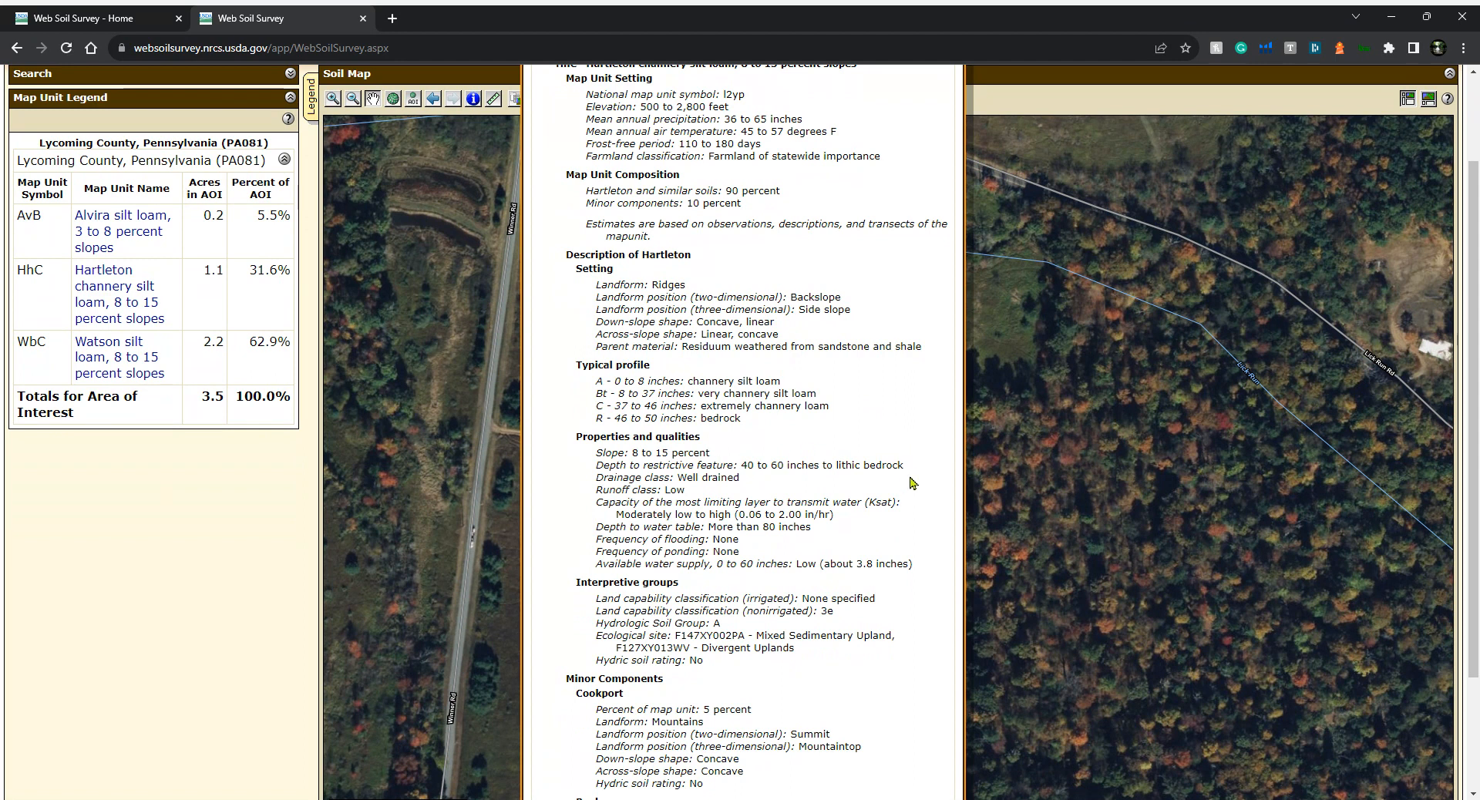
scroll(892, 517, "down", 3)
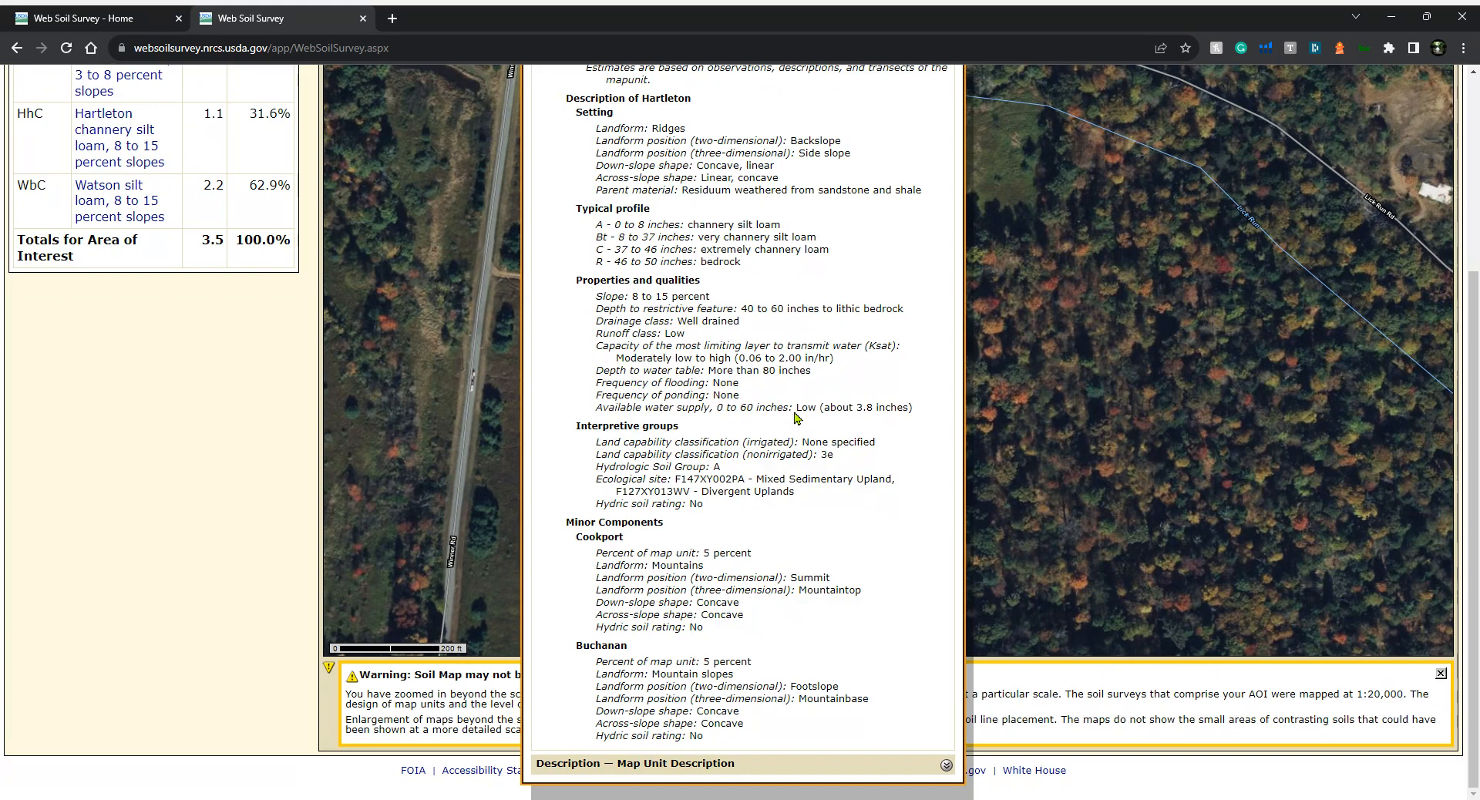
scroll(797, 417, "up", 5)
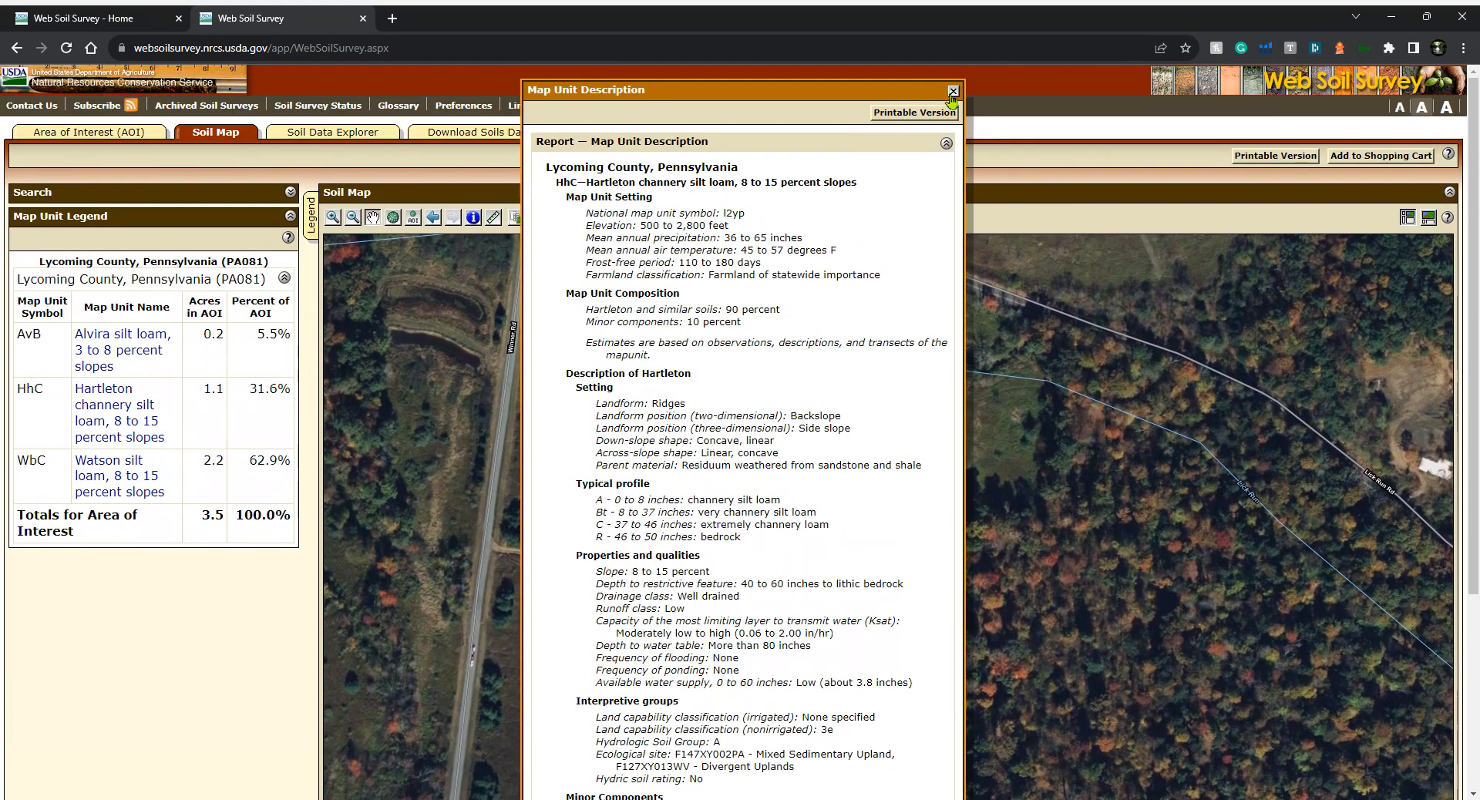
left_click(953, 92)
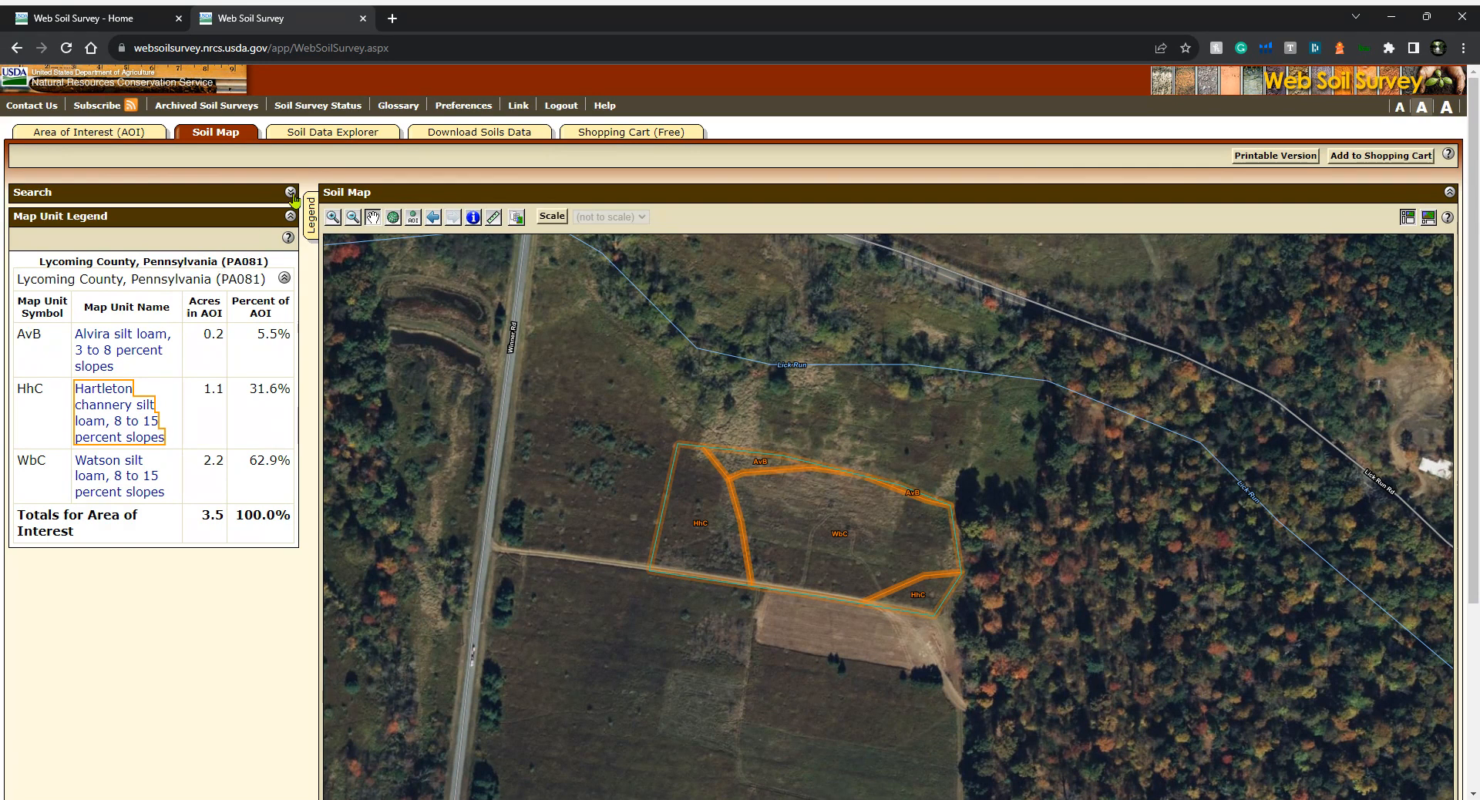
Expand the Water Management ratings under Suitabilities and Limitations in the Soil Data Explorer
left_click(313, 135)
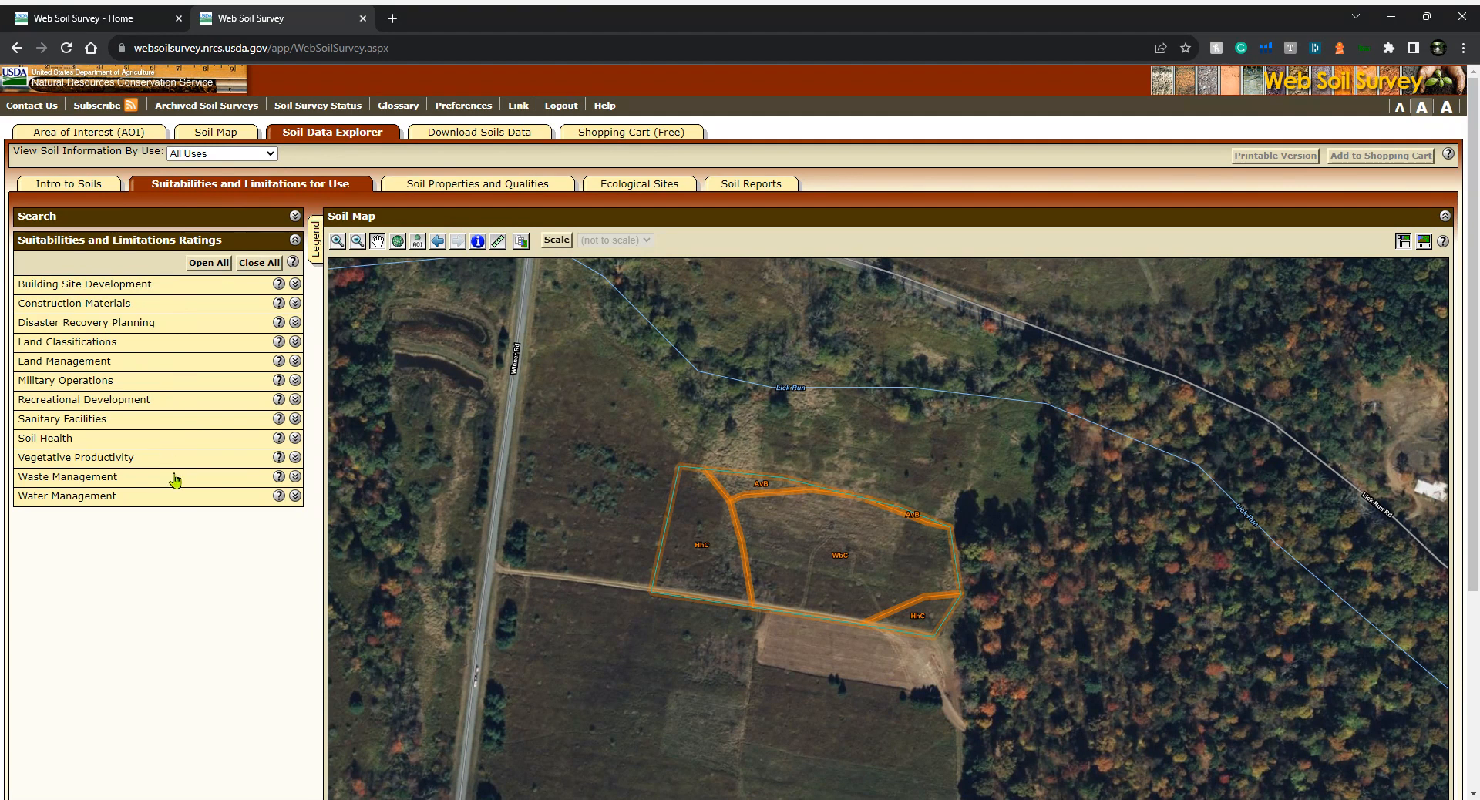
left_click(197, 503)
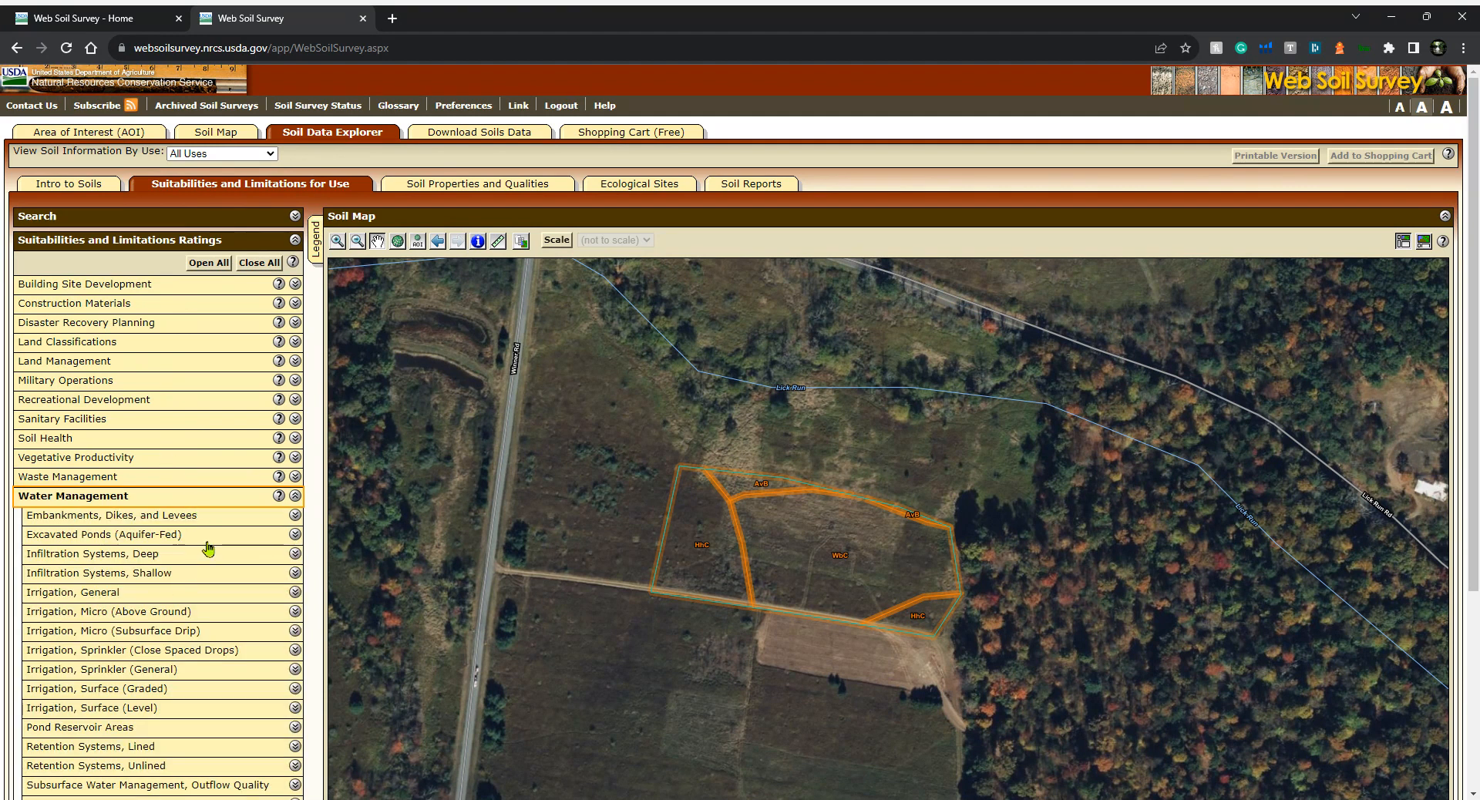
scroll(216, 574, "down", 2)
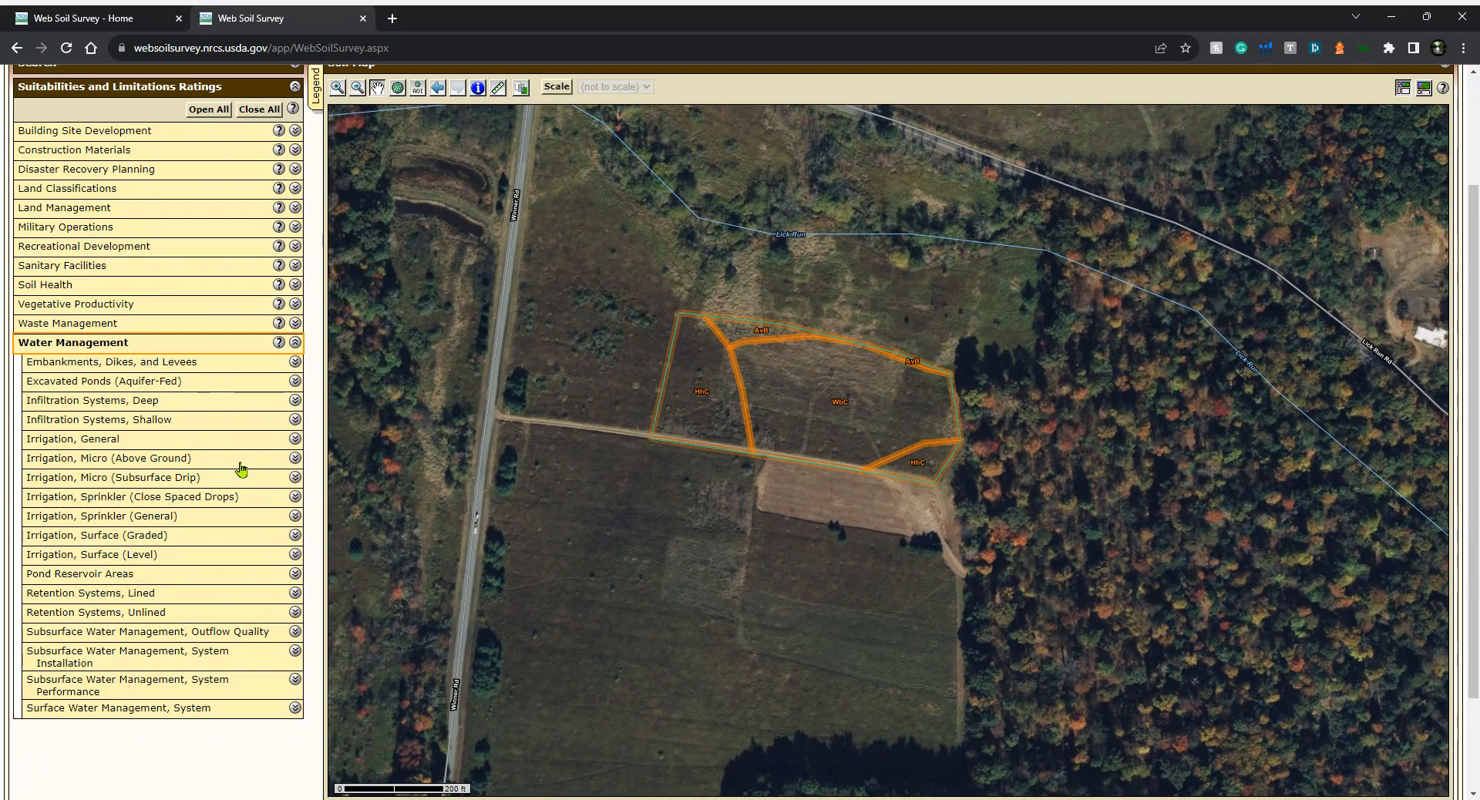
Open the Embankments, Dikes, and Levees rating, enable its detailed description, and view the rating map
left_click(85, 365)
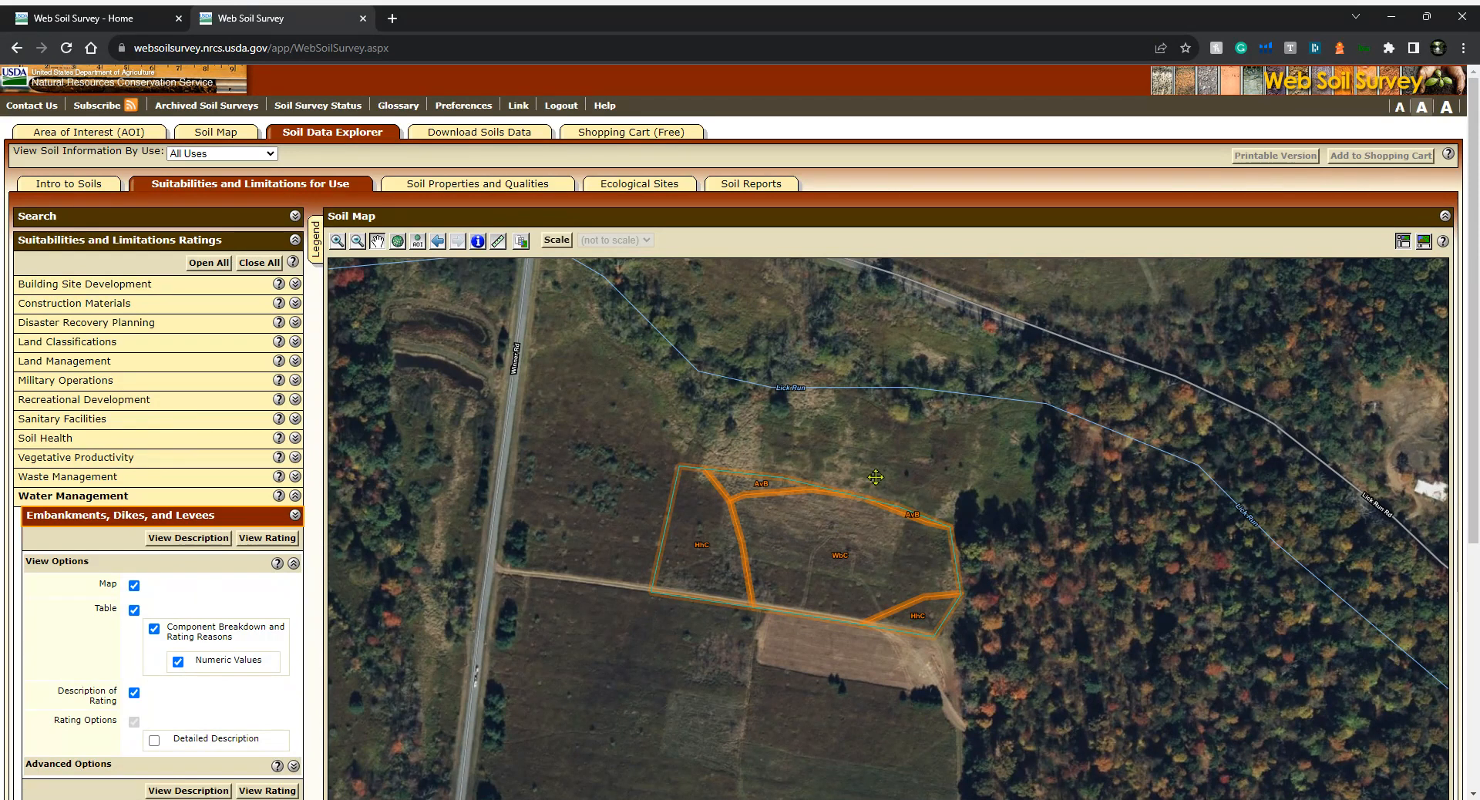
scroll(779, 537, "down", 1)
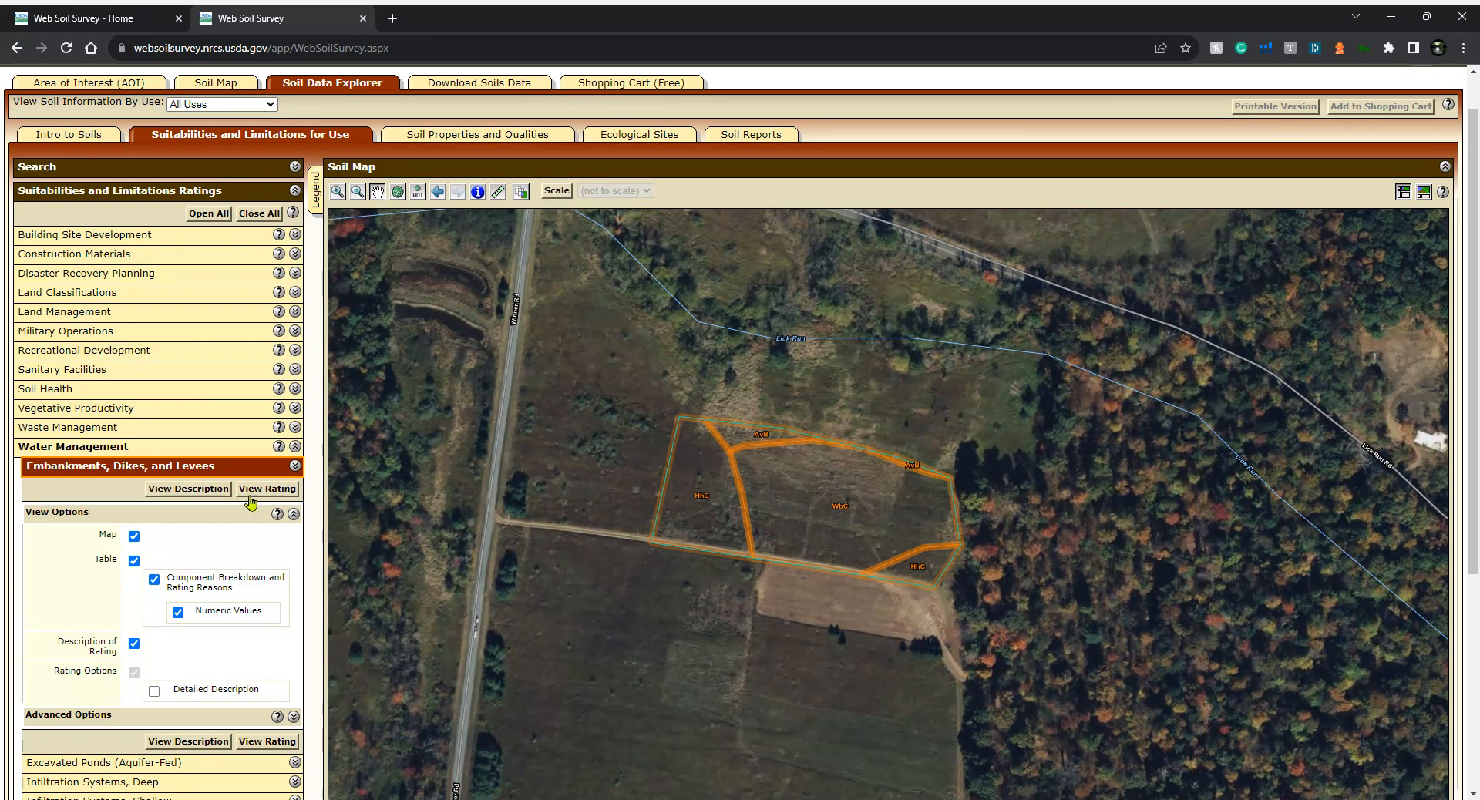
left_click(154, 693)
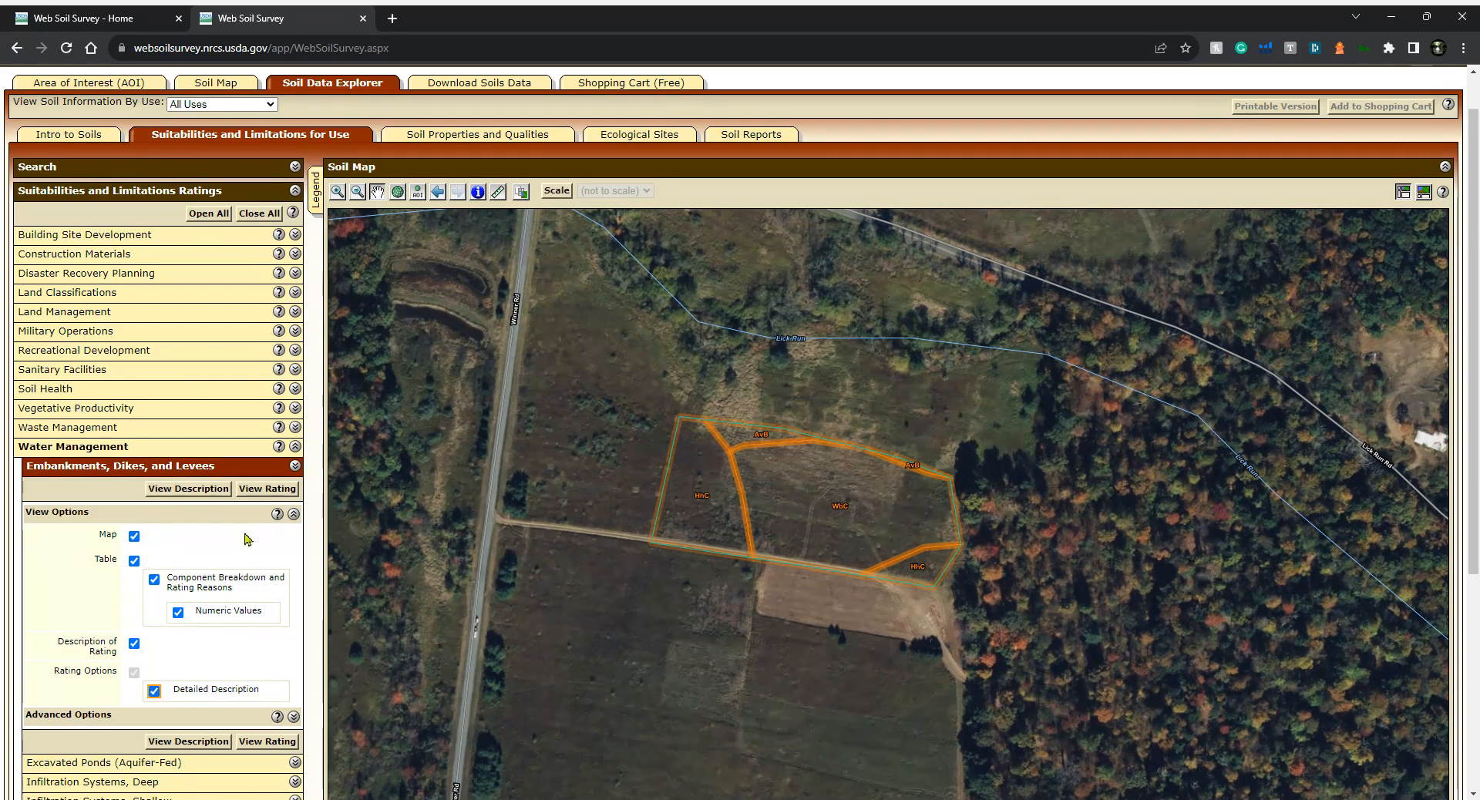
left_click(267, 489)
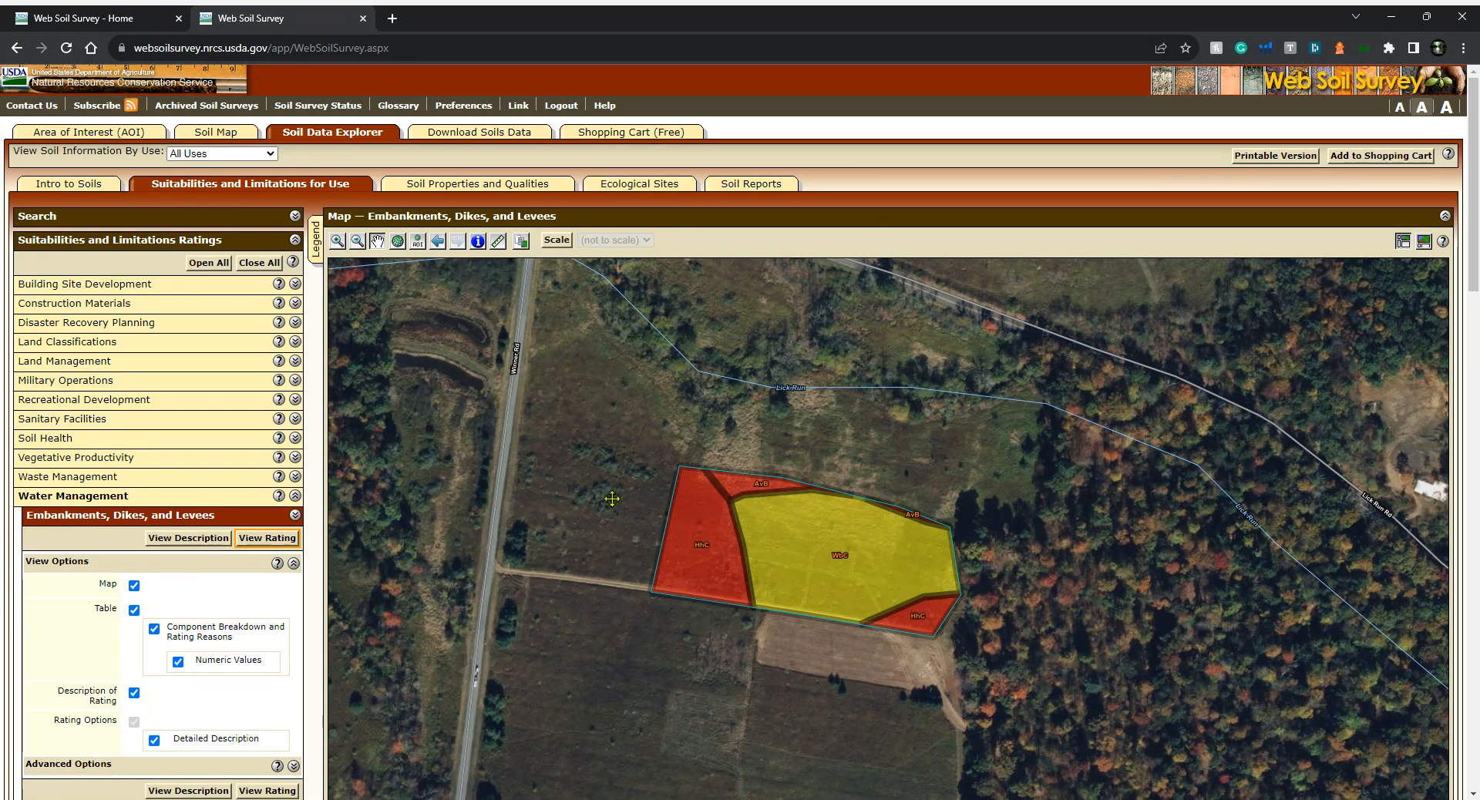
Add the Embankments, Dikes, and Levees rating to the shopping cart with the subtitle "Natural Waterscapes Pond"
scroll(612, 498, "down", 1)
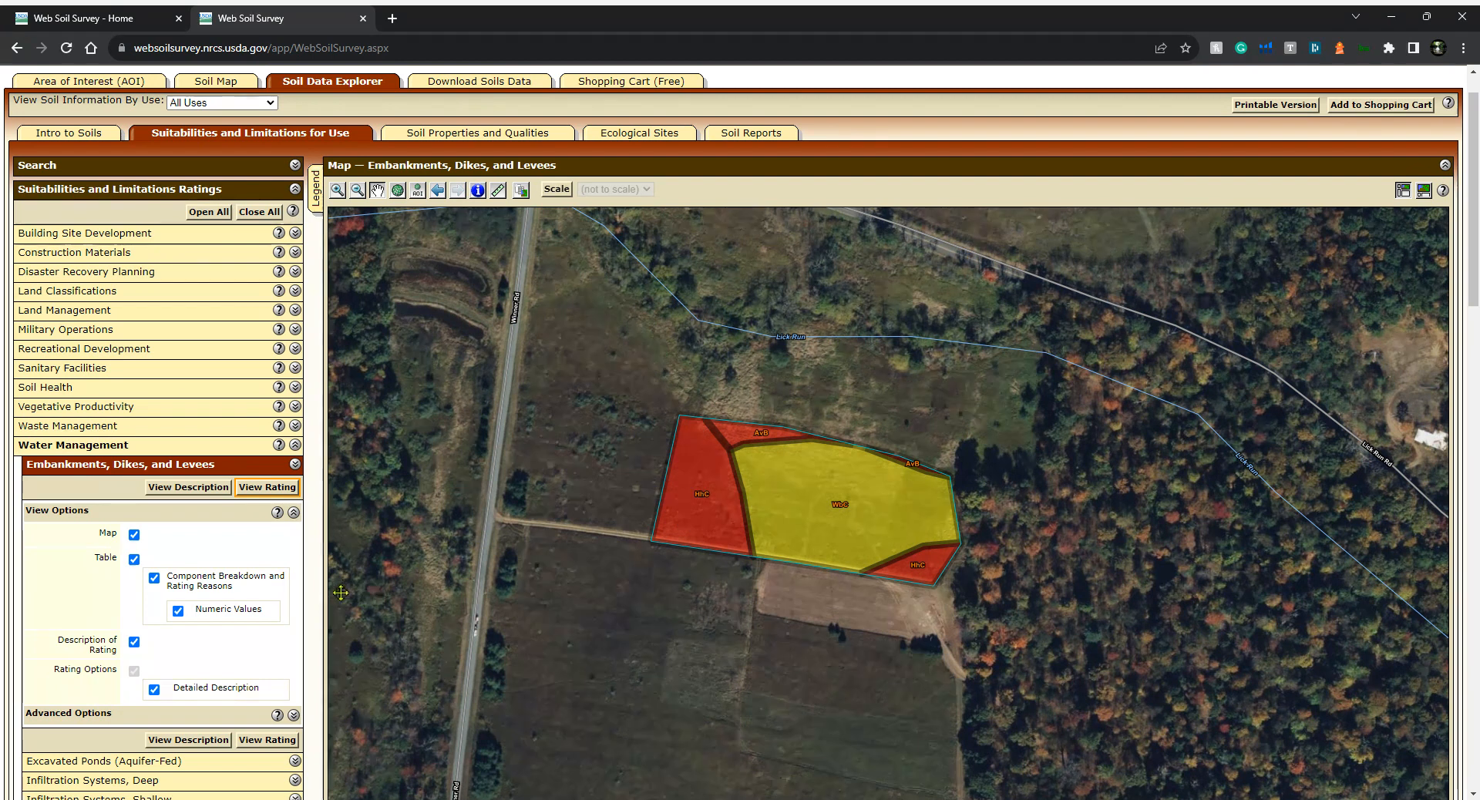
left_click(1376, 112)
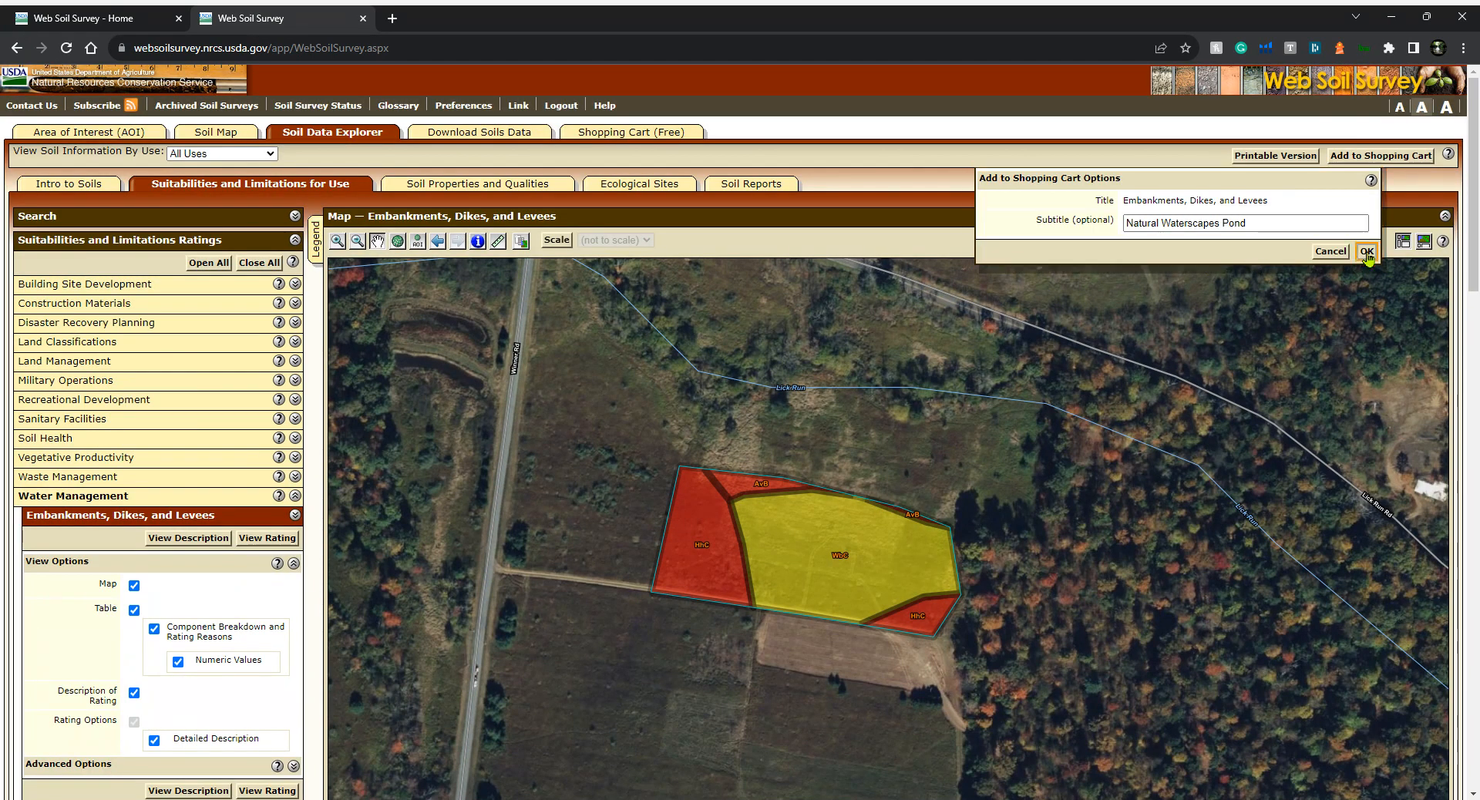
left_click(1367, 252)
Read the Embankments, Dikes, and Levees rating description and close it
scroll(296, 554, "down", 2)
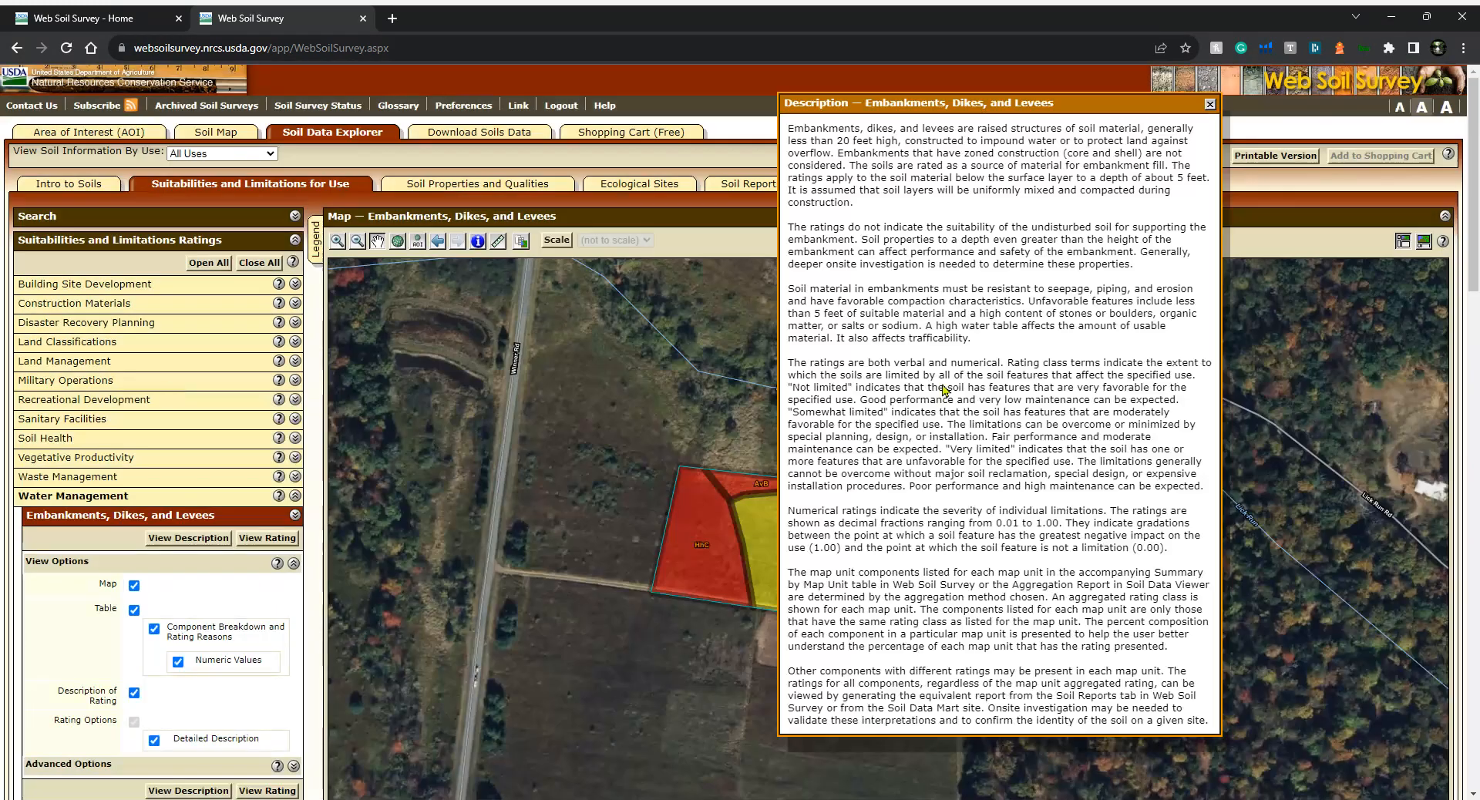
scroll(1033, 303, "down", 2)
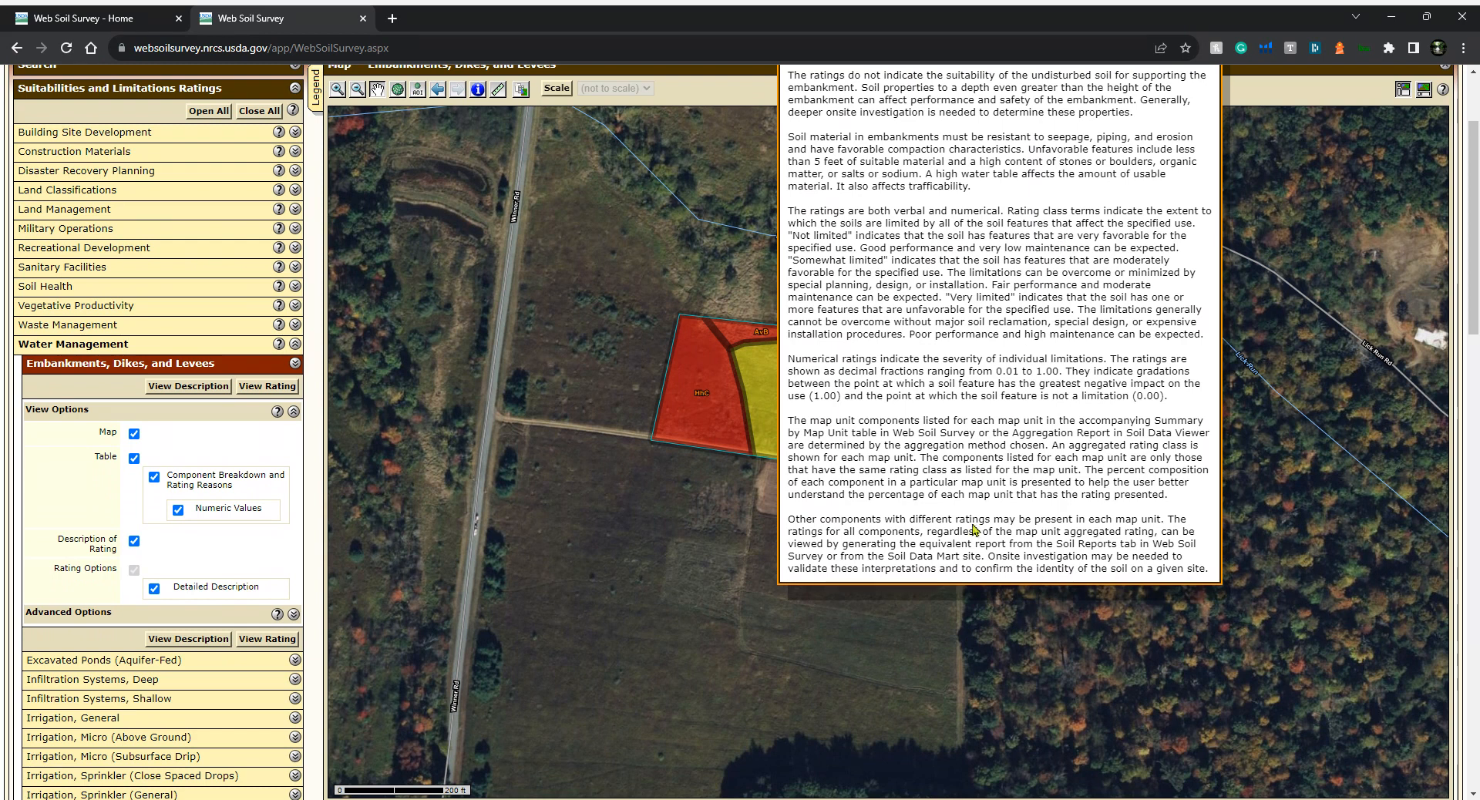
scroll(973, 354, "up", 2)
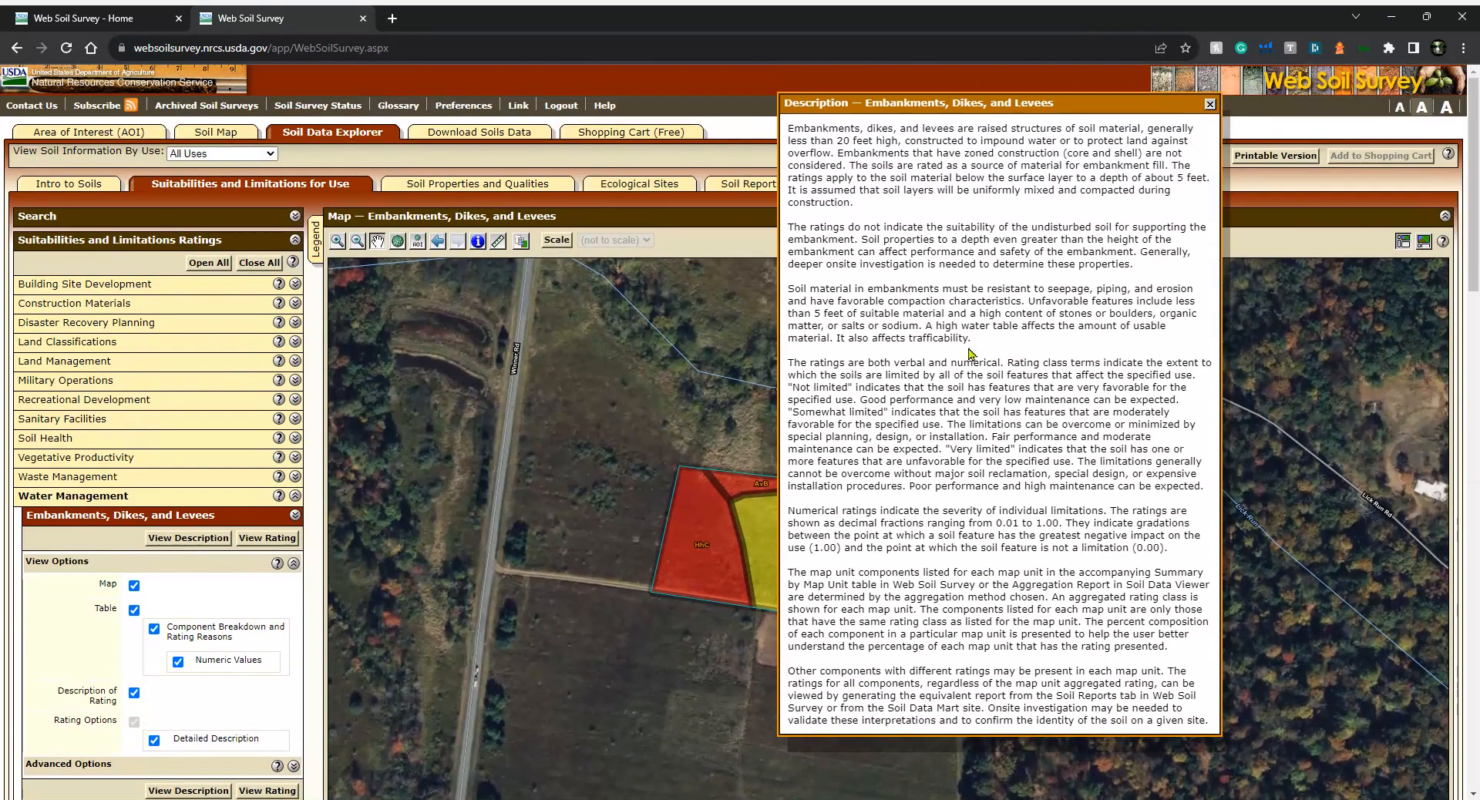
left_click(1209, 104)
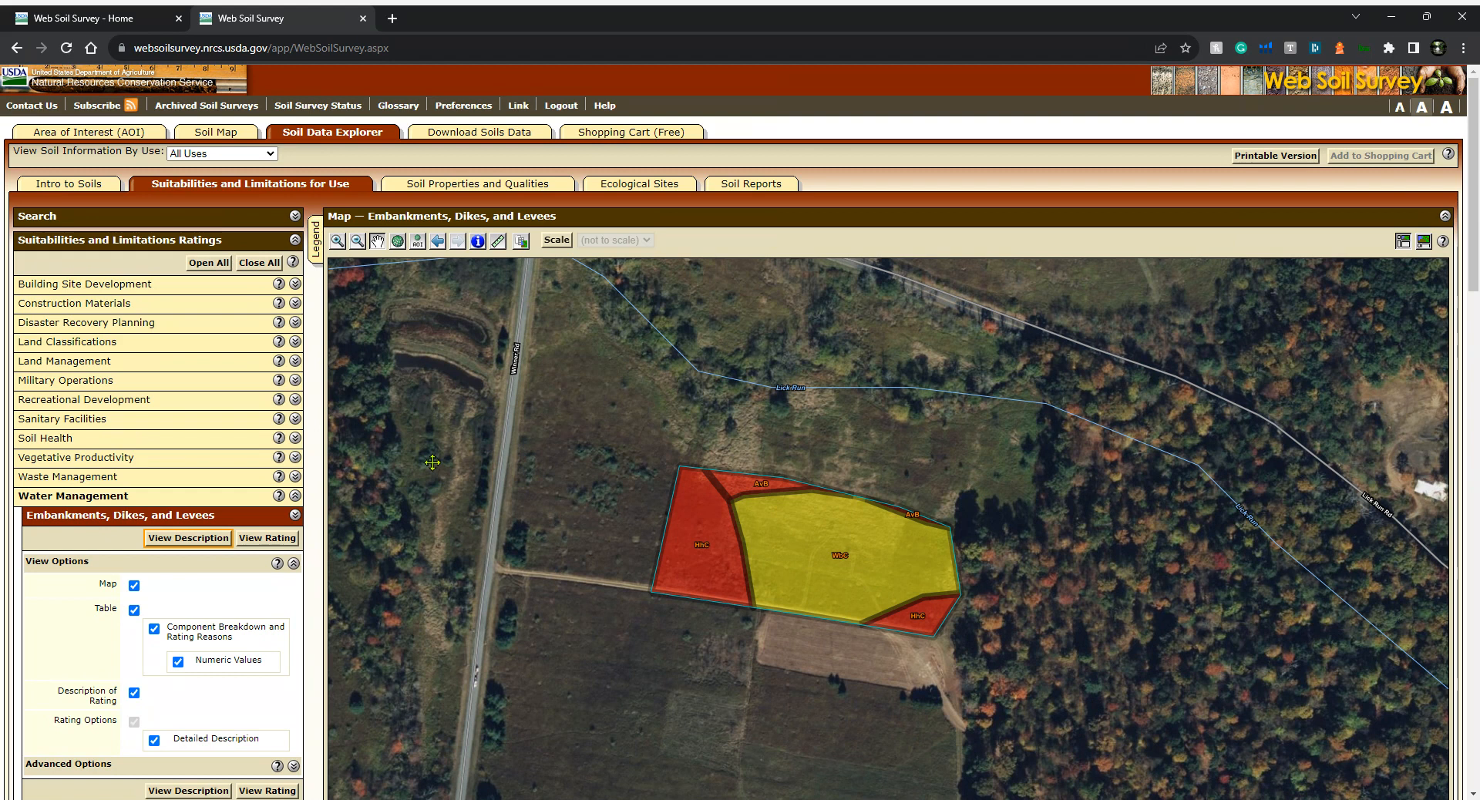
Open the Excavated Ponds (Aquifer-Fed) rating, enable its detailed description, and view the rating map
left_click(295, 516)
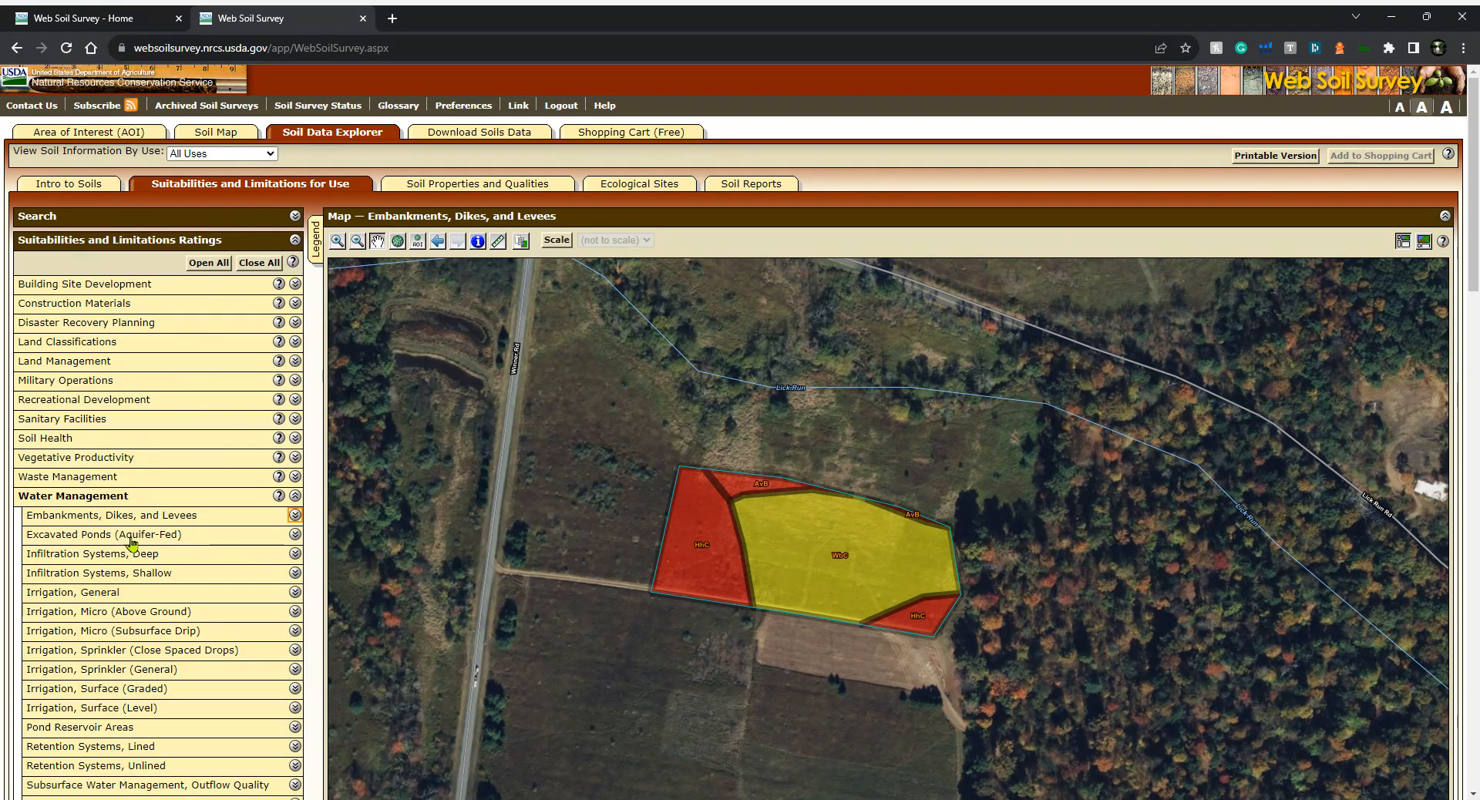
left_click(85, 542)
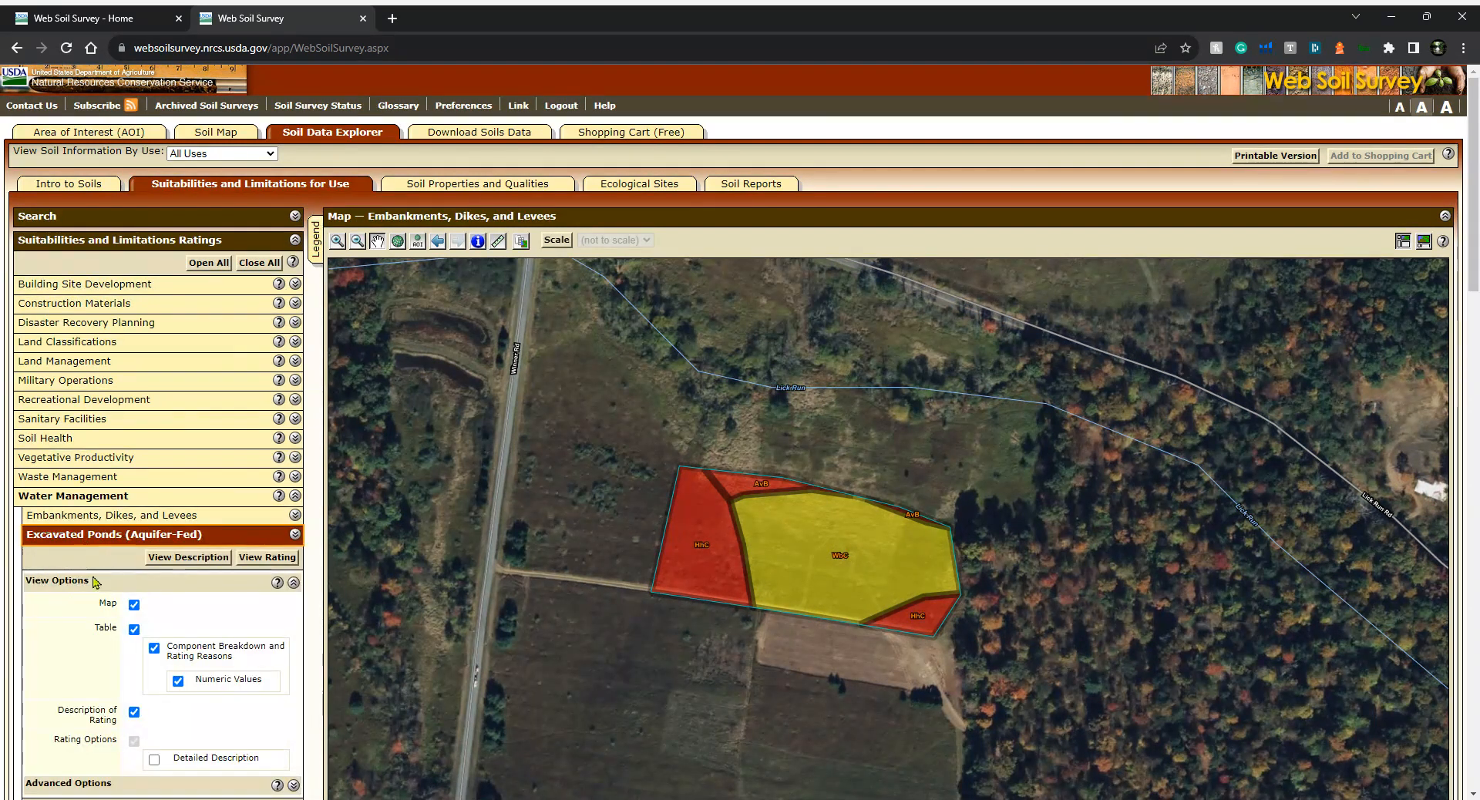
left_click(154, 759)
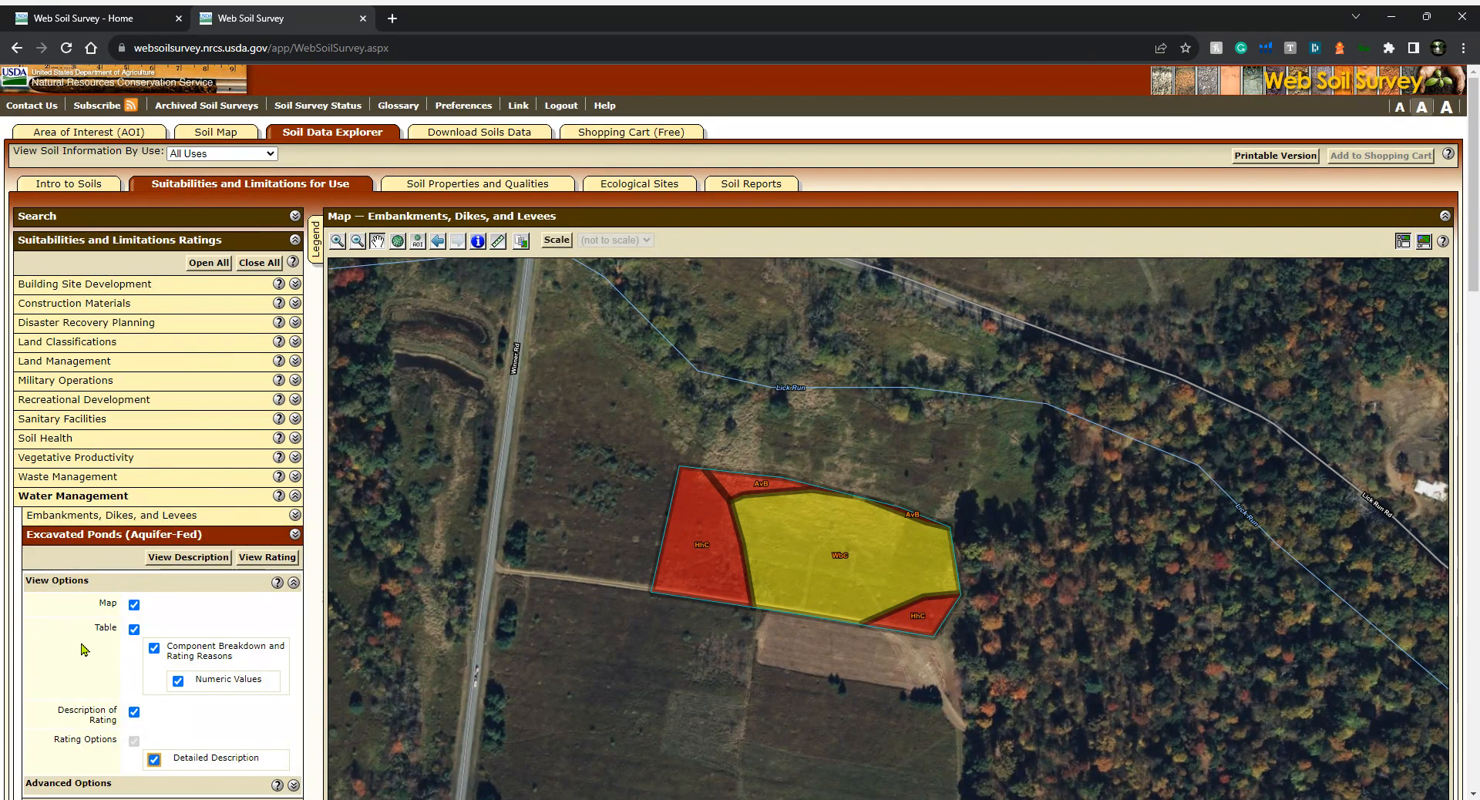
scroll(85, 650, "down", 1)
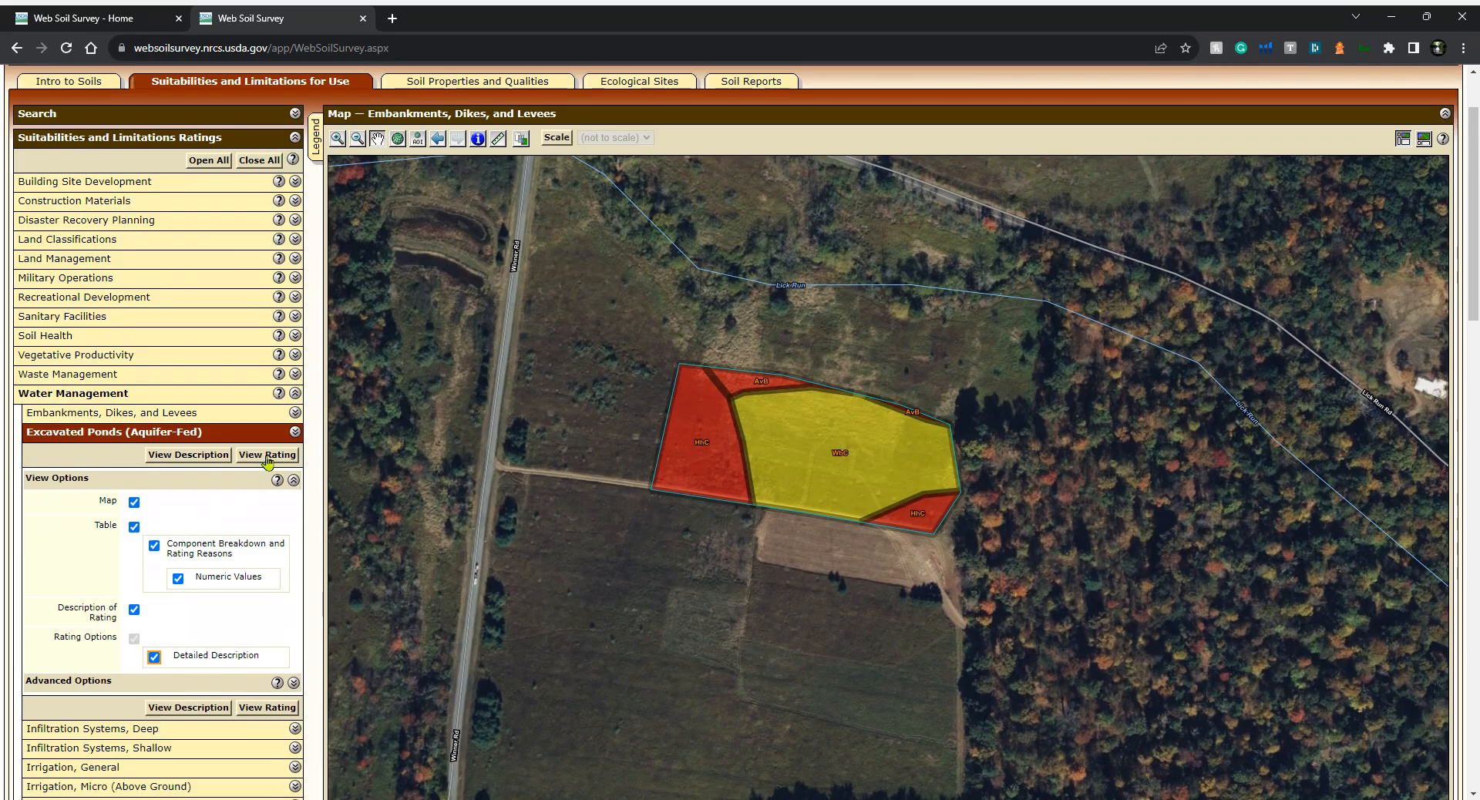
left_click(267, 455)
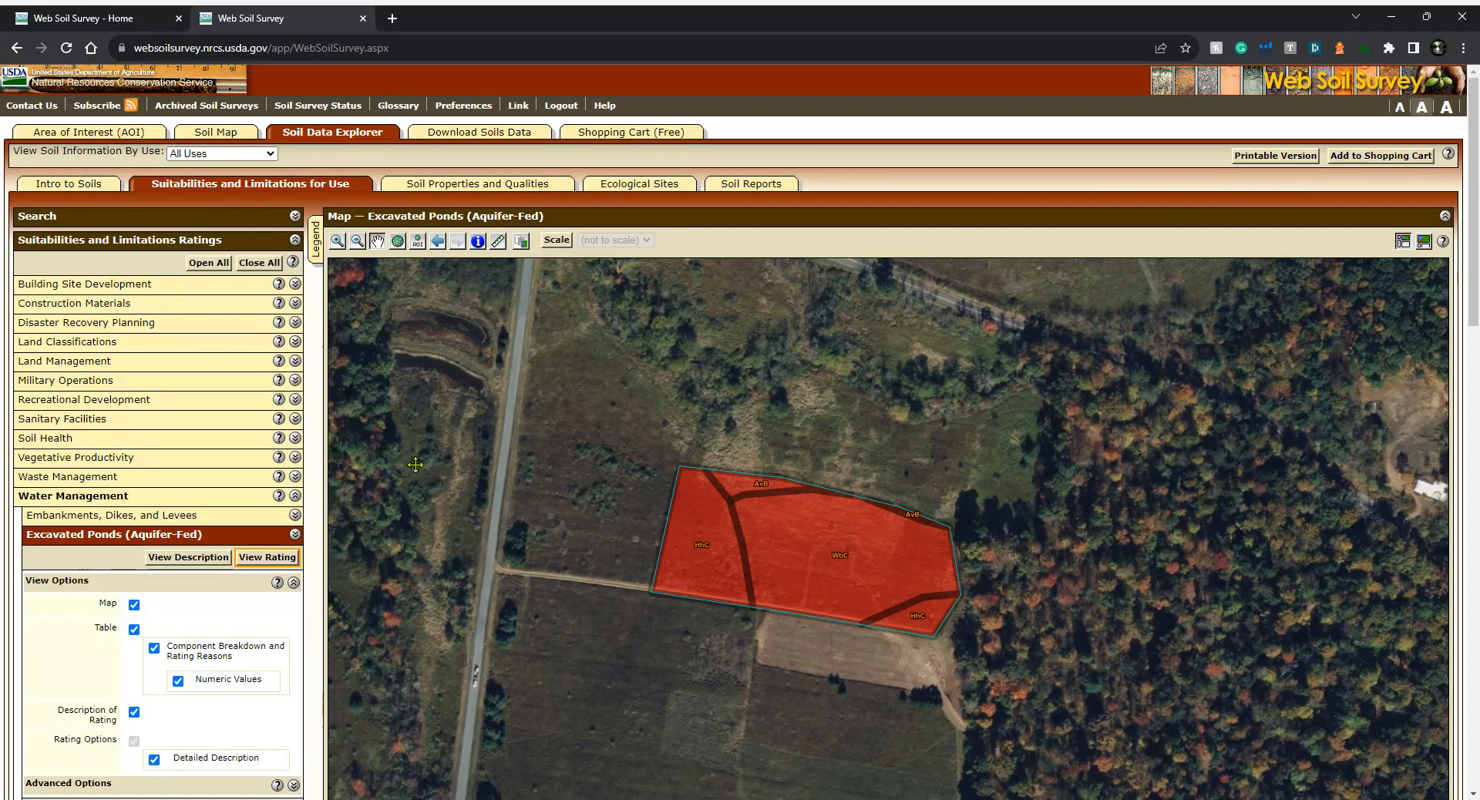
Add the Excavated Ponds (Aquifer-Fed) rating to the shopping cart with the subtitle "Natural Waterscapes Pond"
left_click(1376, 160)
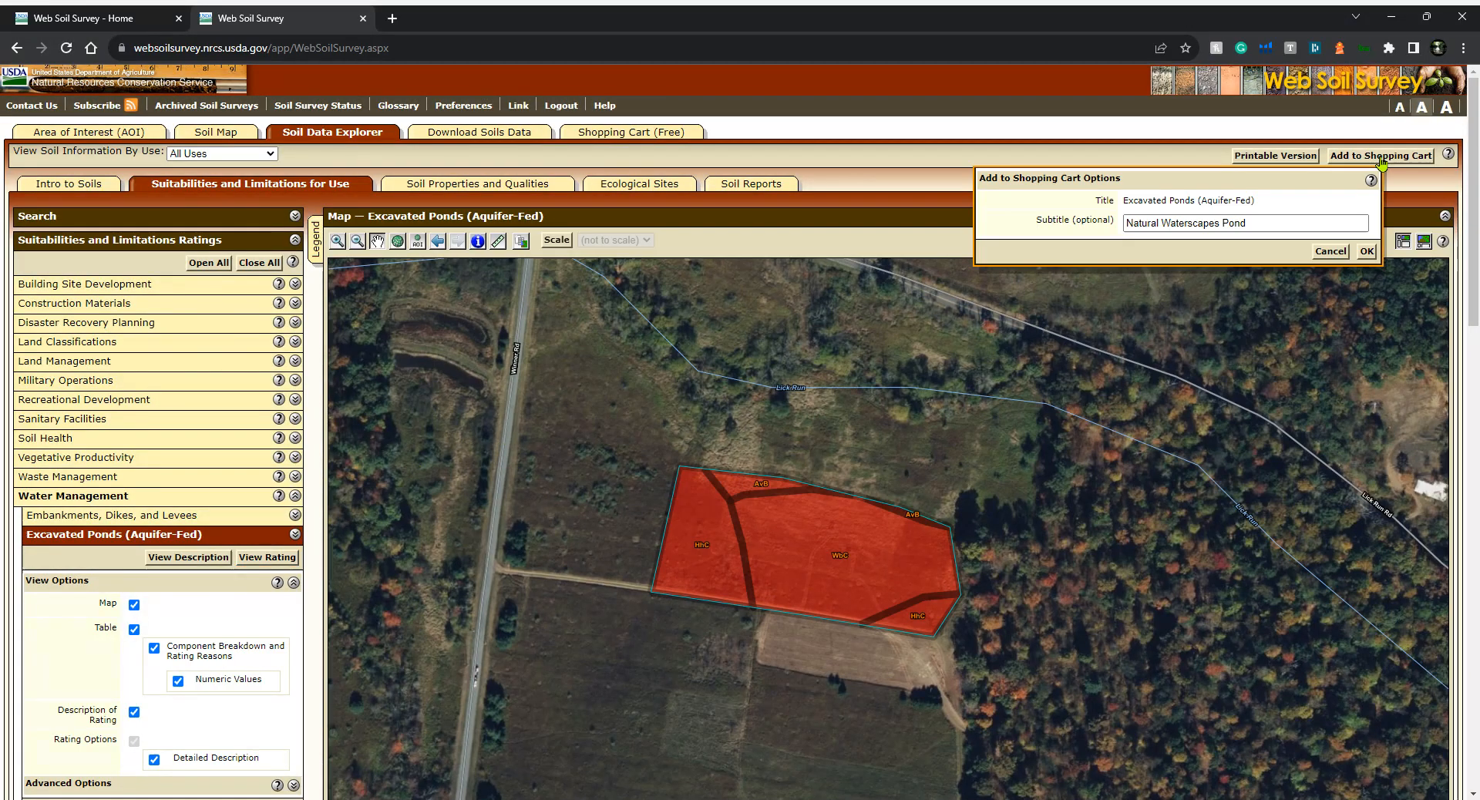
left_click(1365, 252)
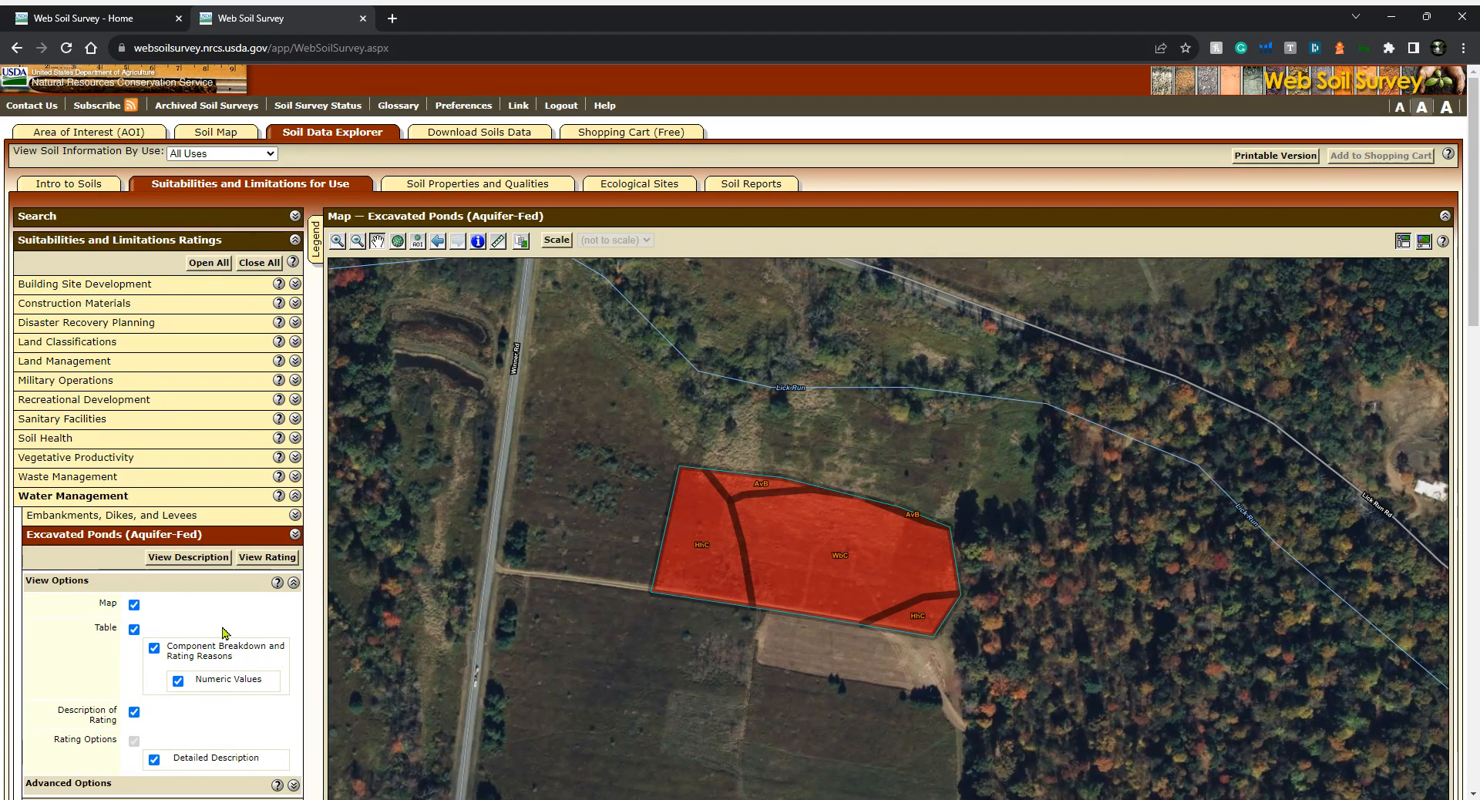
left_click(293, 538)
scroll(196, 578, "down", 1)
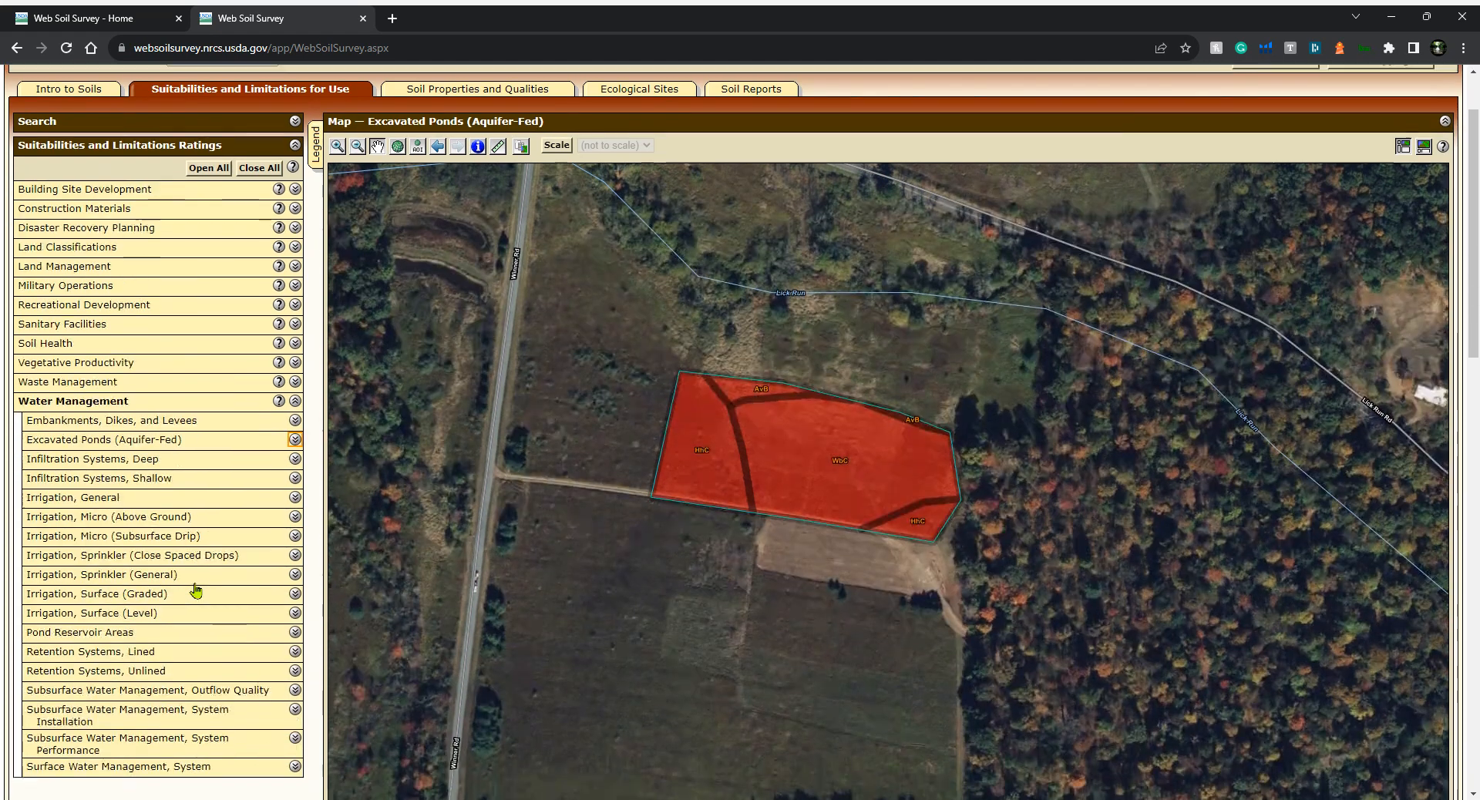
left_click(123, 630)
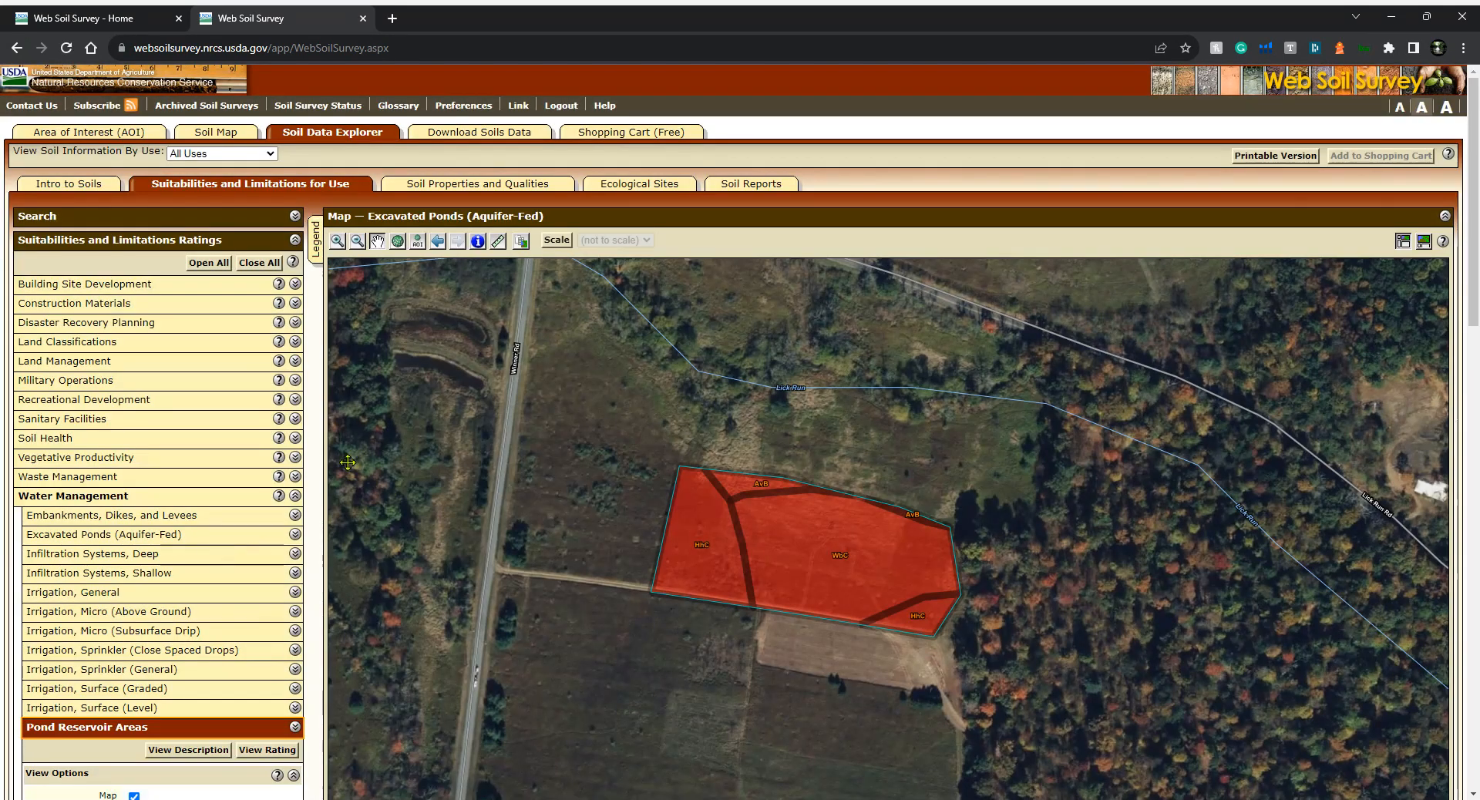
scroll(177, 586, "down", 3)
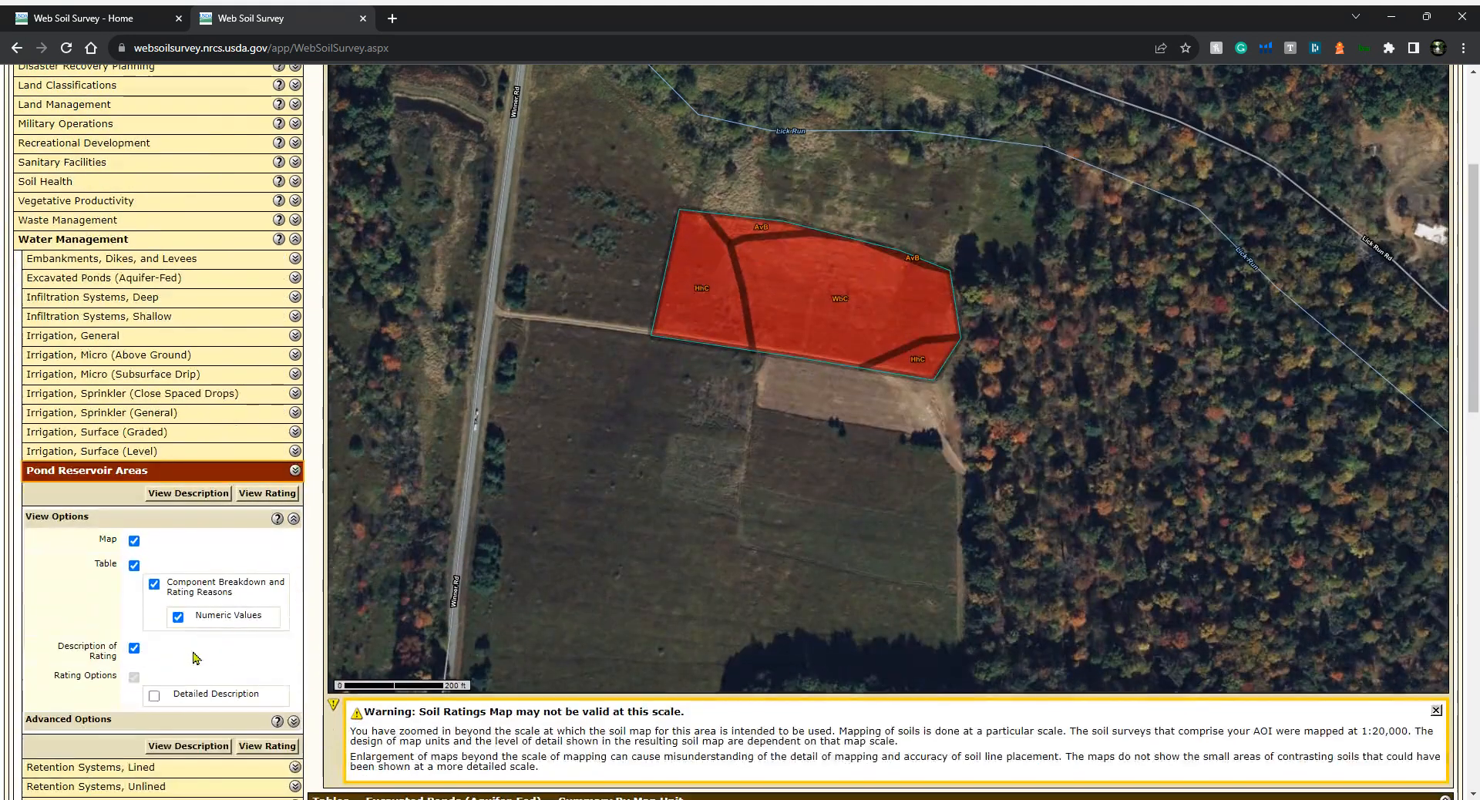
left_click(156, 696)
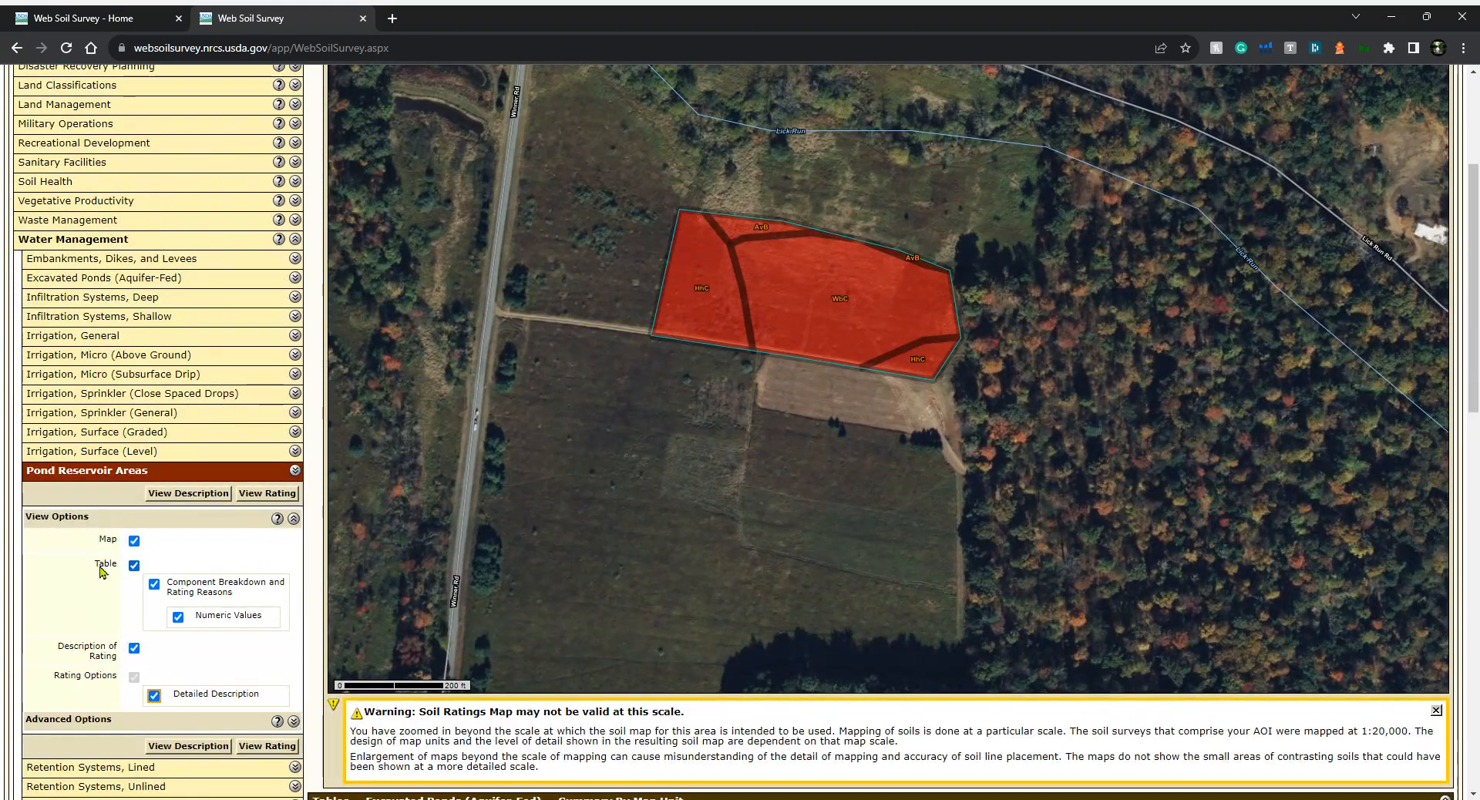
Review the Excavated Ponds (Aquifer-Fed) summary tables by map unit and by rating value
scroll(92, 567, "down", 1)
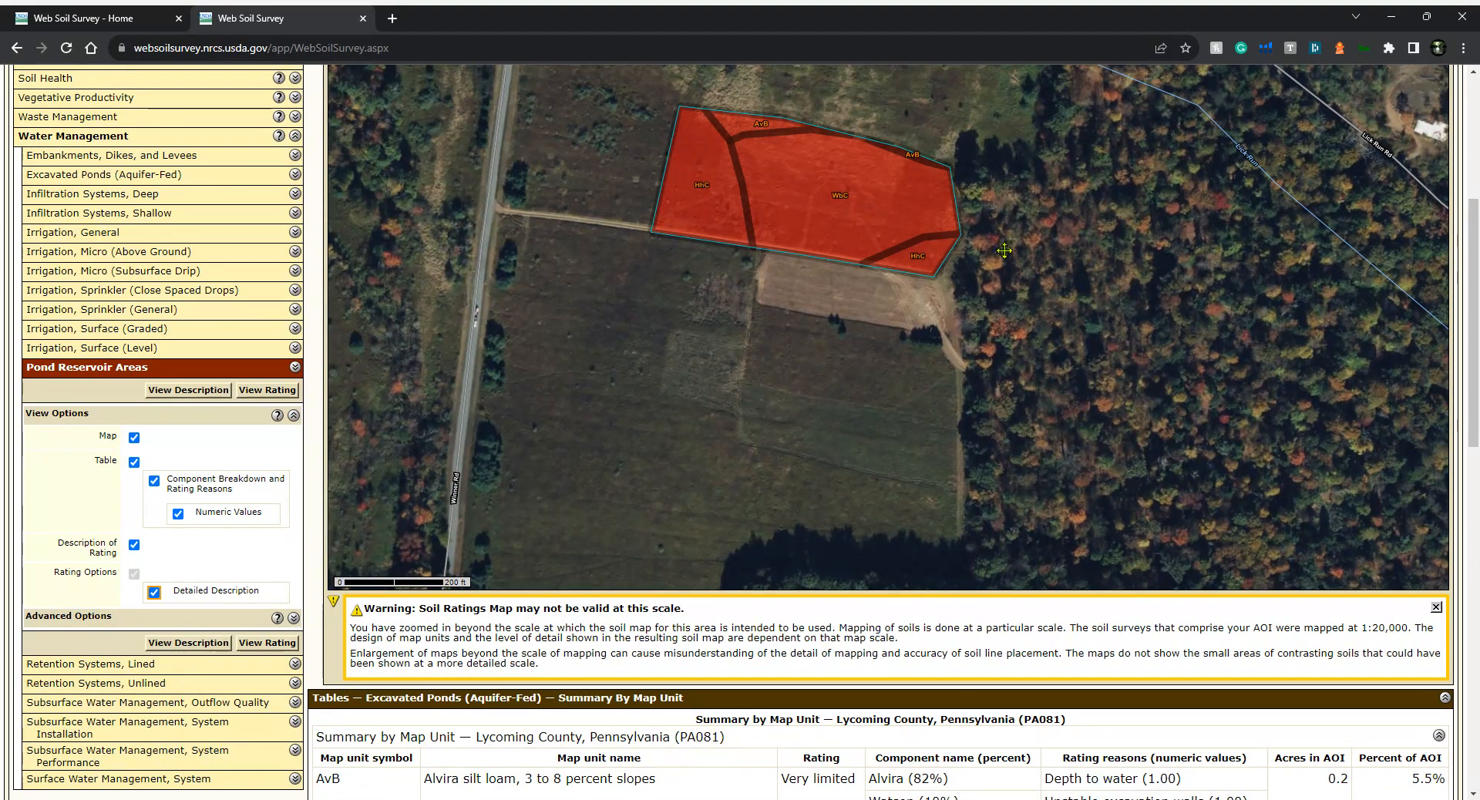
scroll(1029, 242, "down", 3)
scroll(1029, 242, "down", 3)
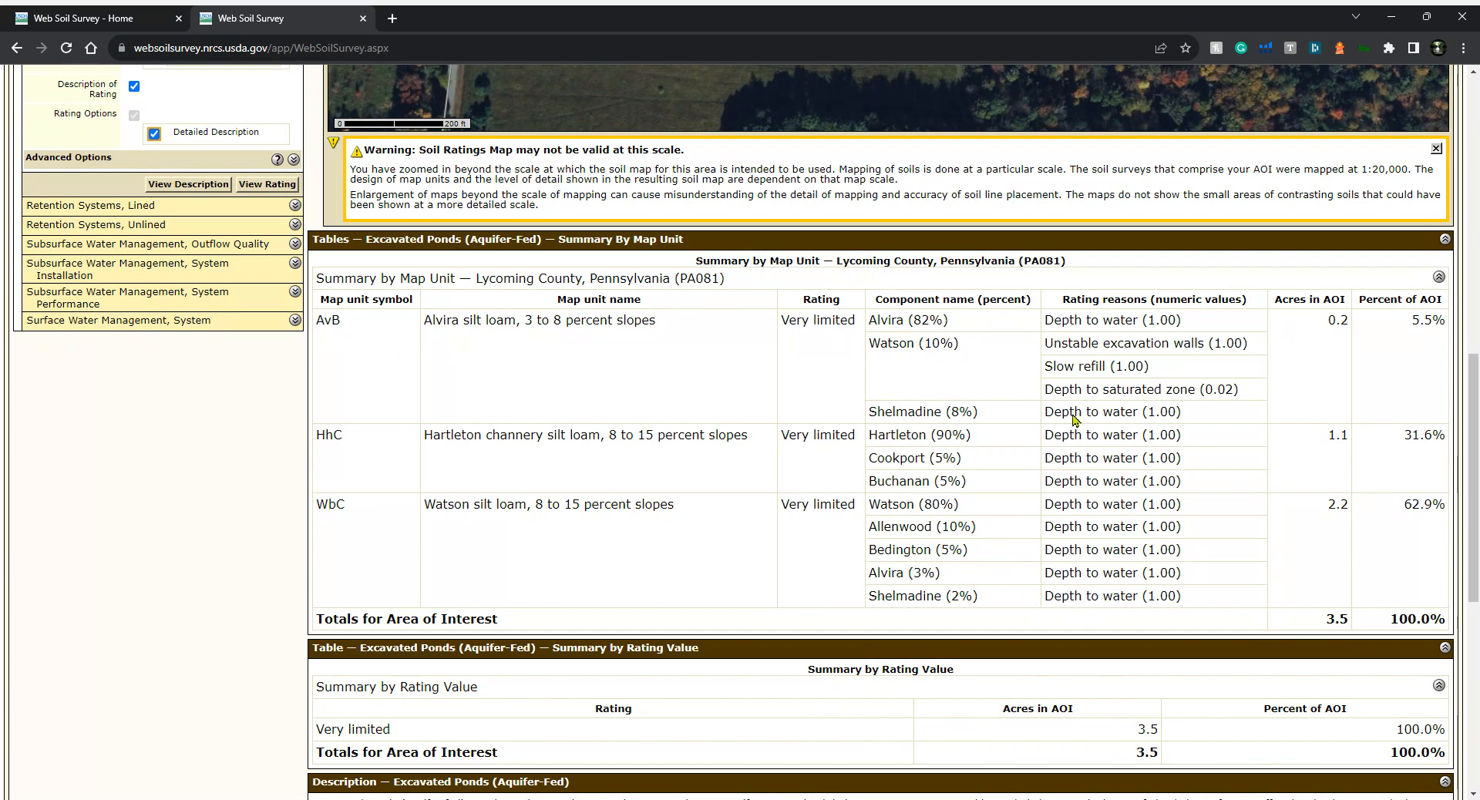
scroll(1075, 418, "down", 1)
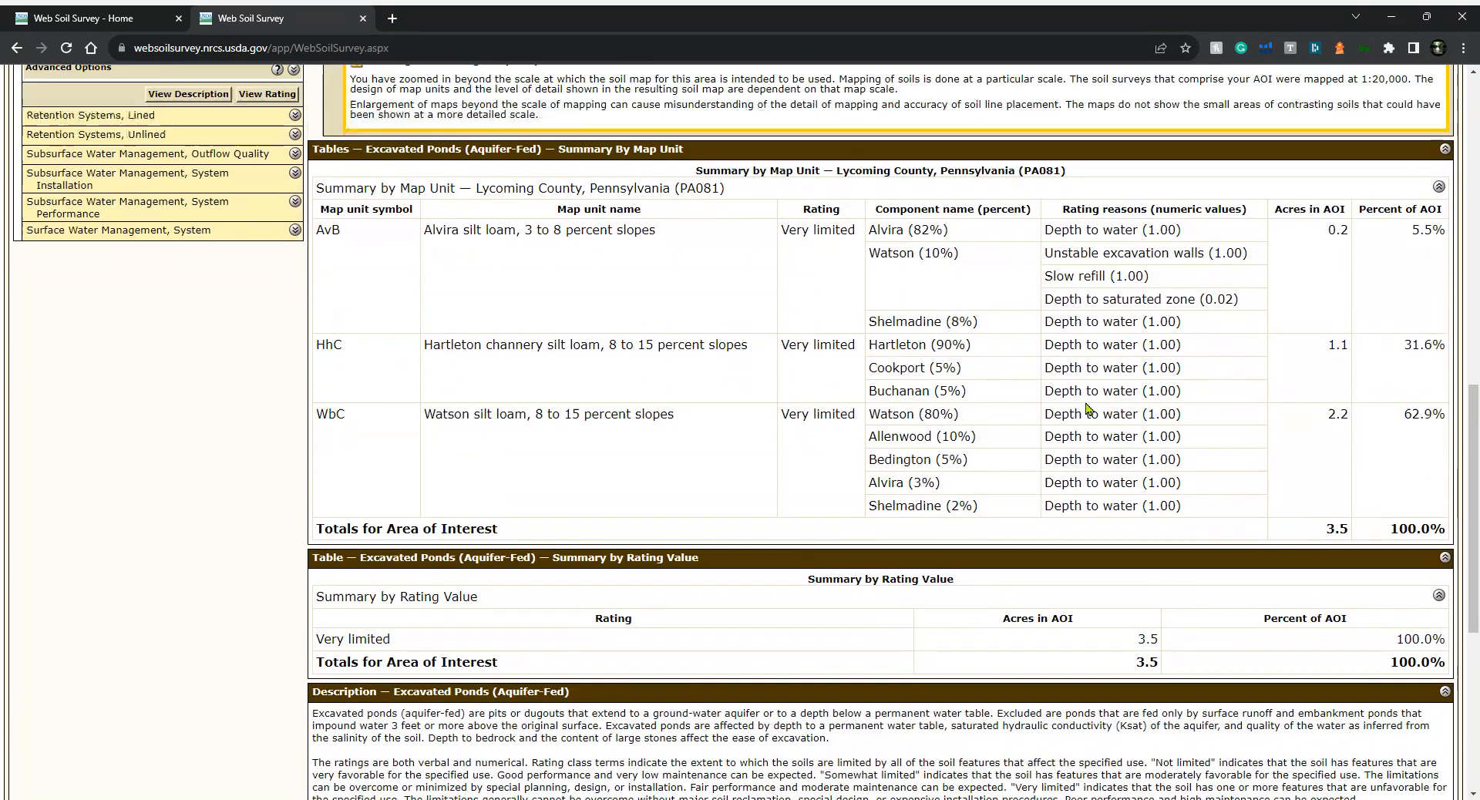
scroll(1087, 409, "up", 2)
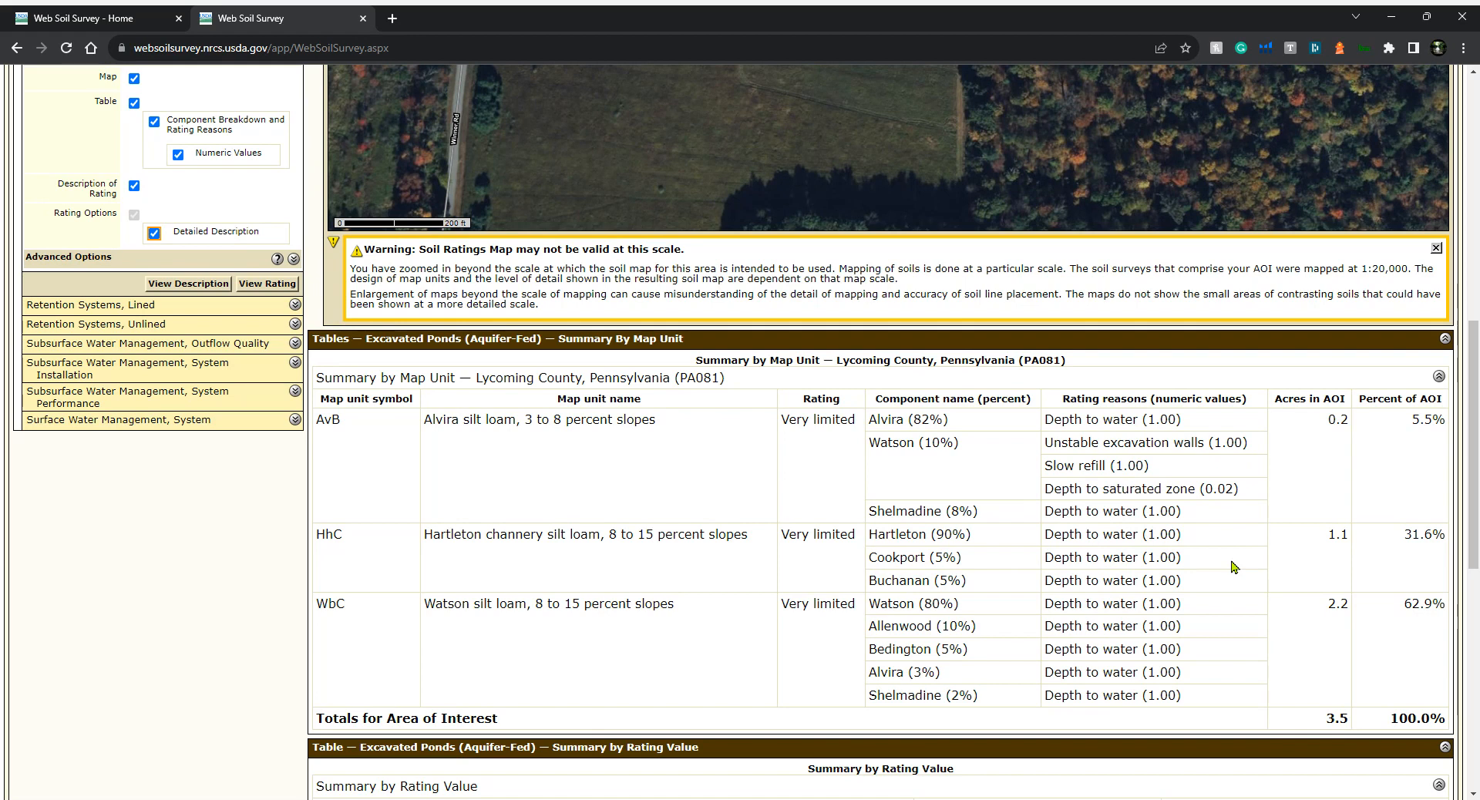
scroll(1232, 566, "up", 10)
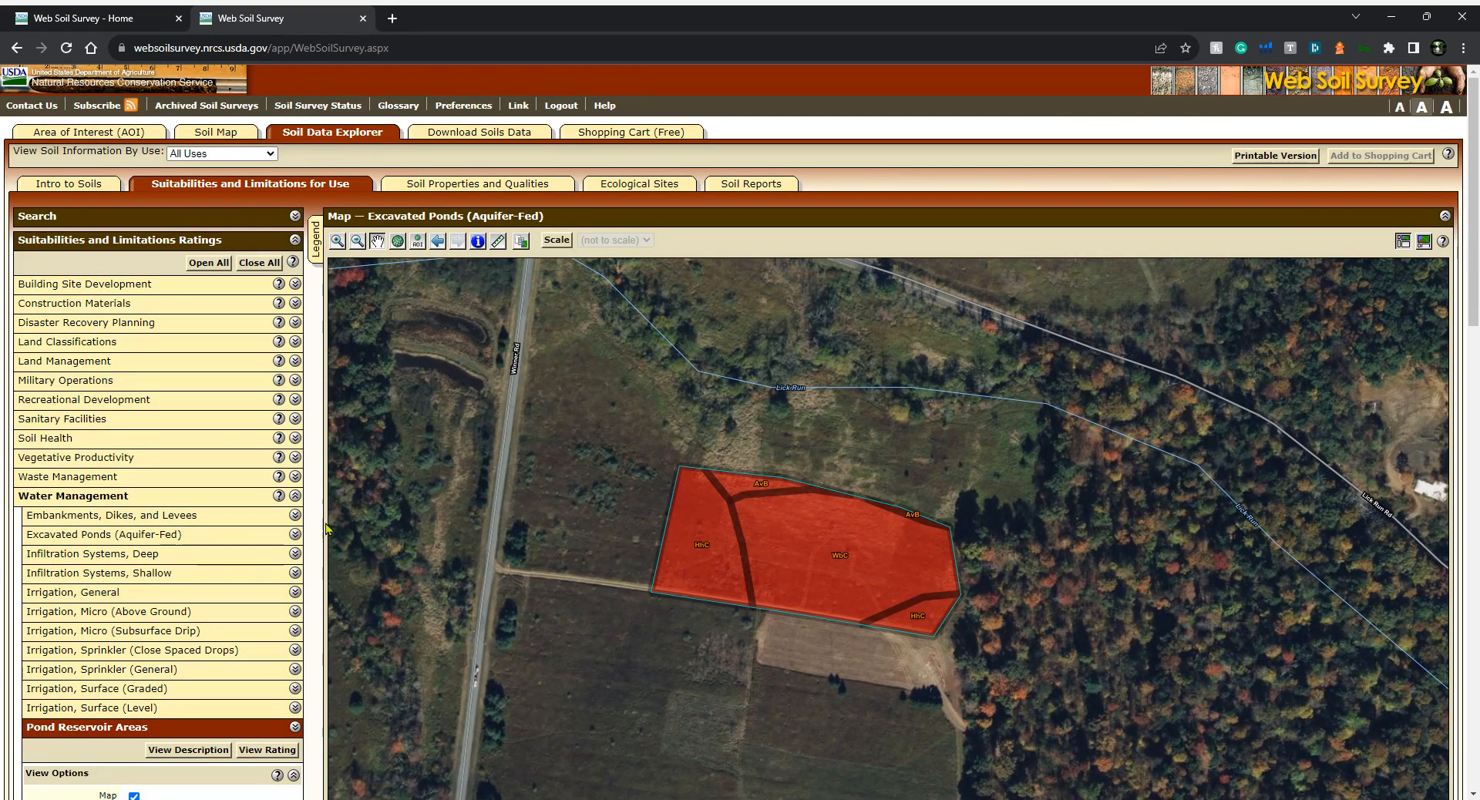
Open the Percent Clay rating under Soil Physical Properties in Soil Properties and Qualities
left_click(295, 729)
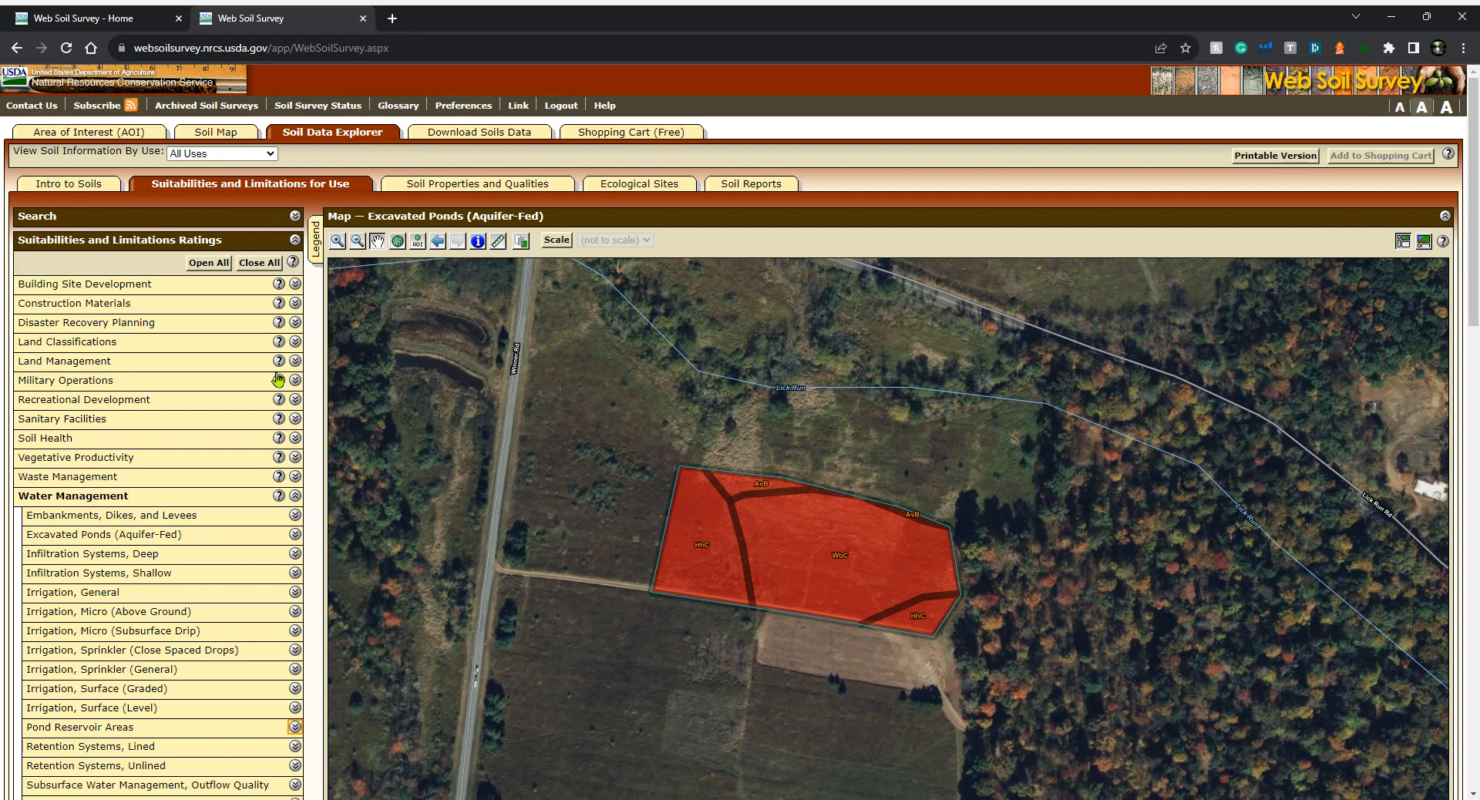
left_click(480, 191)
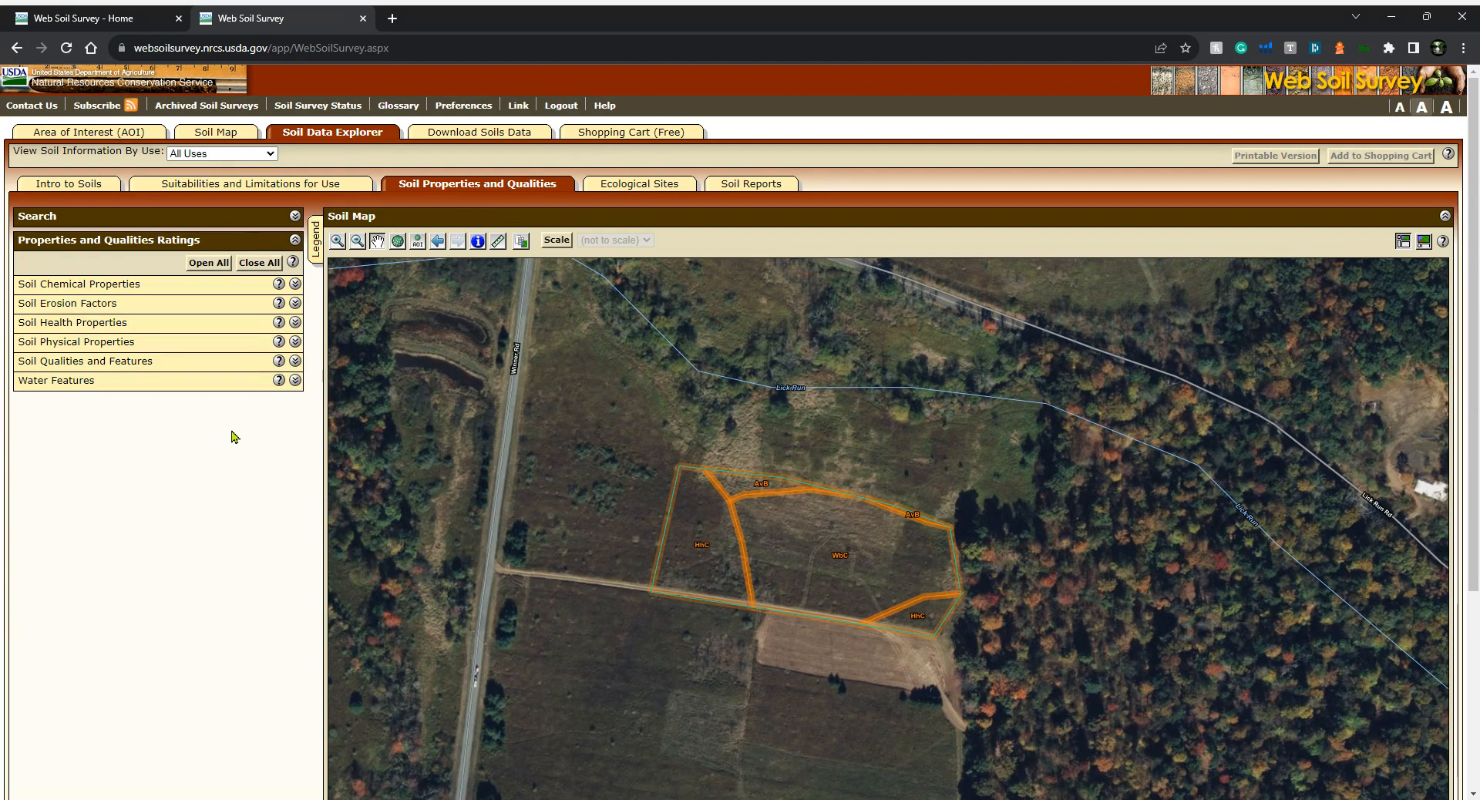
left_click(118, 344)
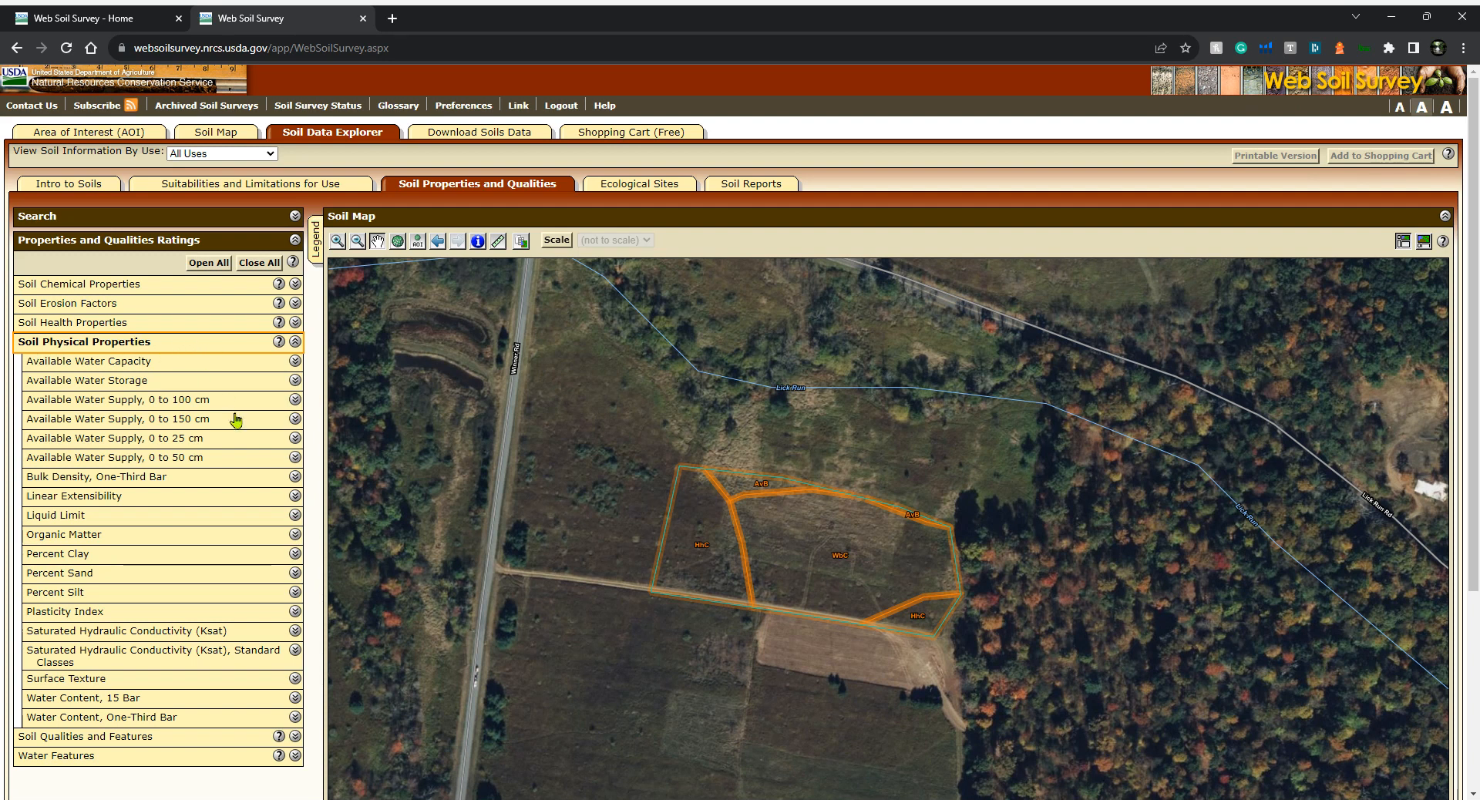
left_click(133, 564)
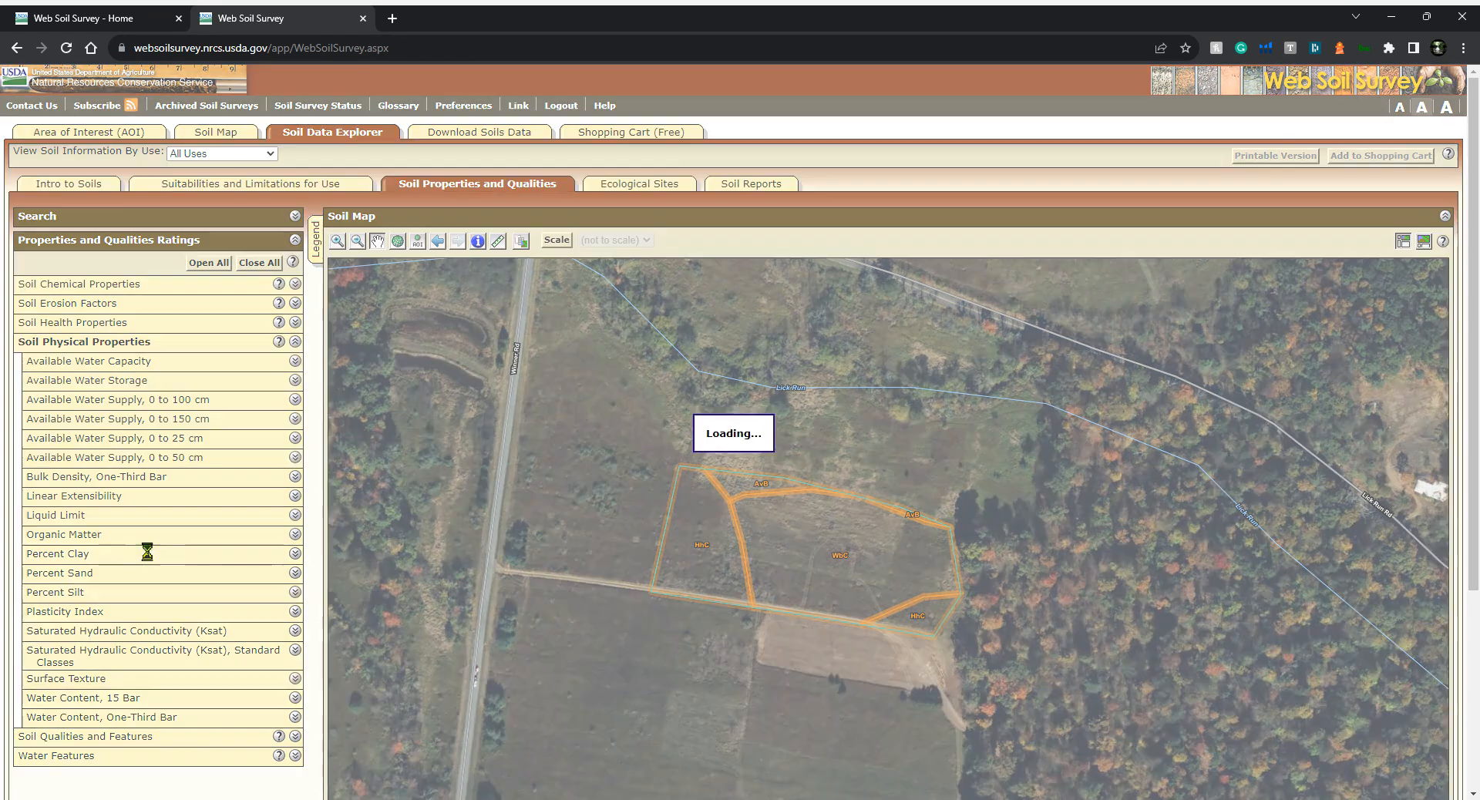
Set the Percent Clay rating to Dominant Condition aggregation over a 0 to 120 inch depth range and view the rating
scroll(171, 630, "down", 1)
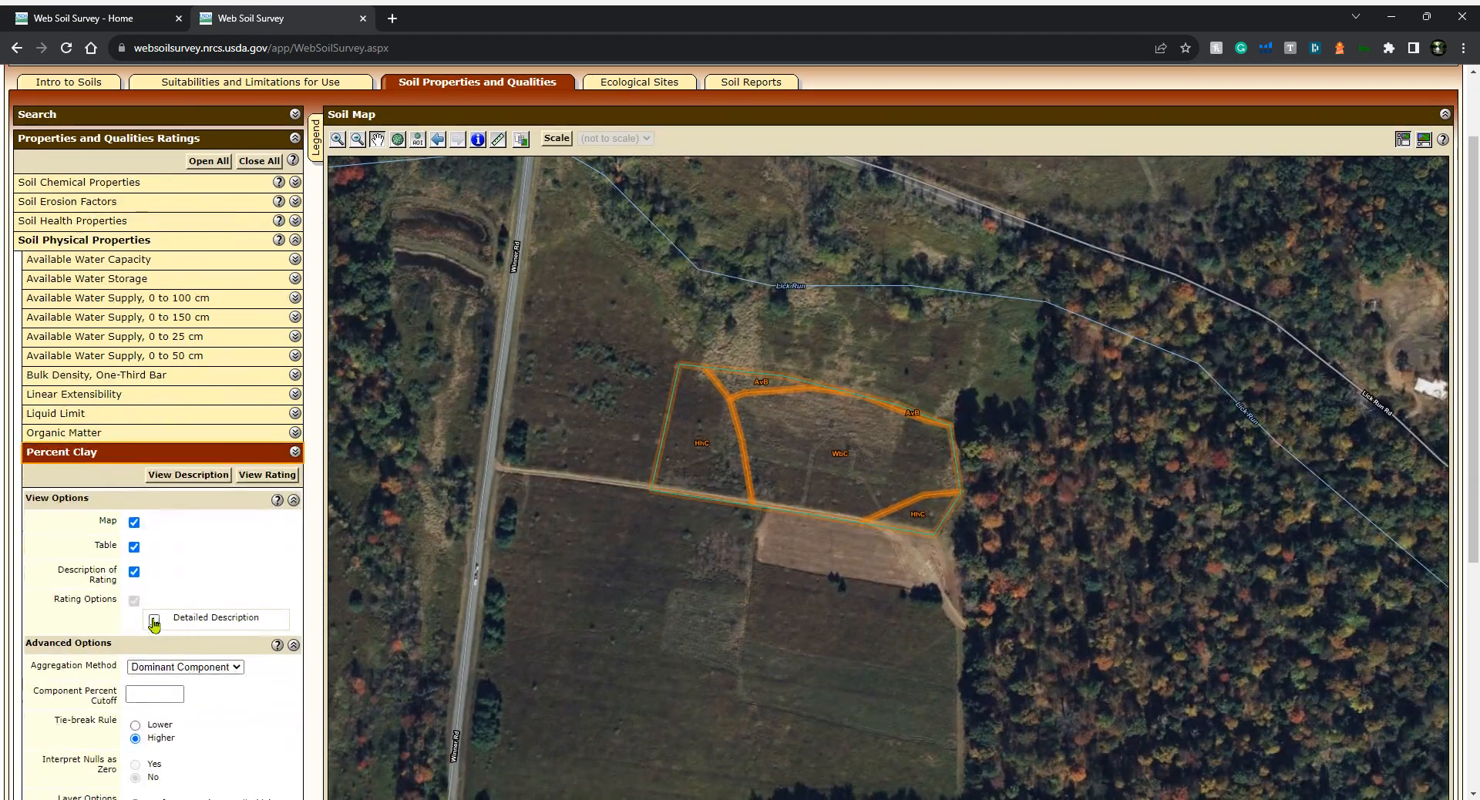
scroll(58, 628, "down", 2)
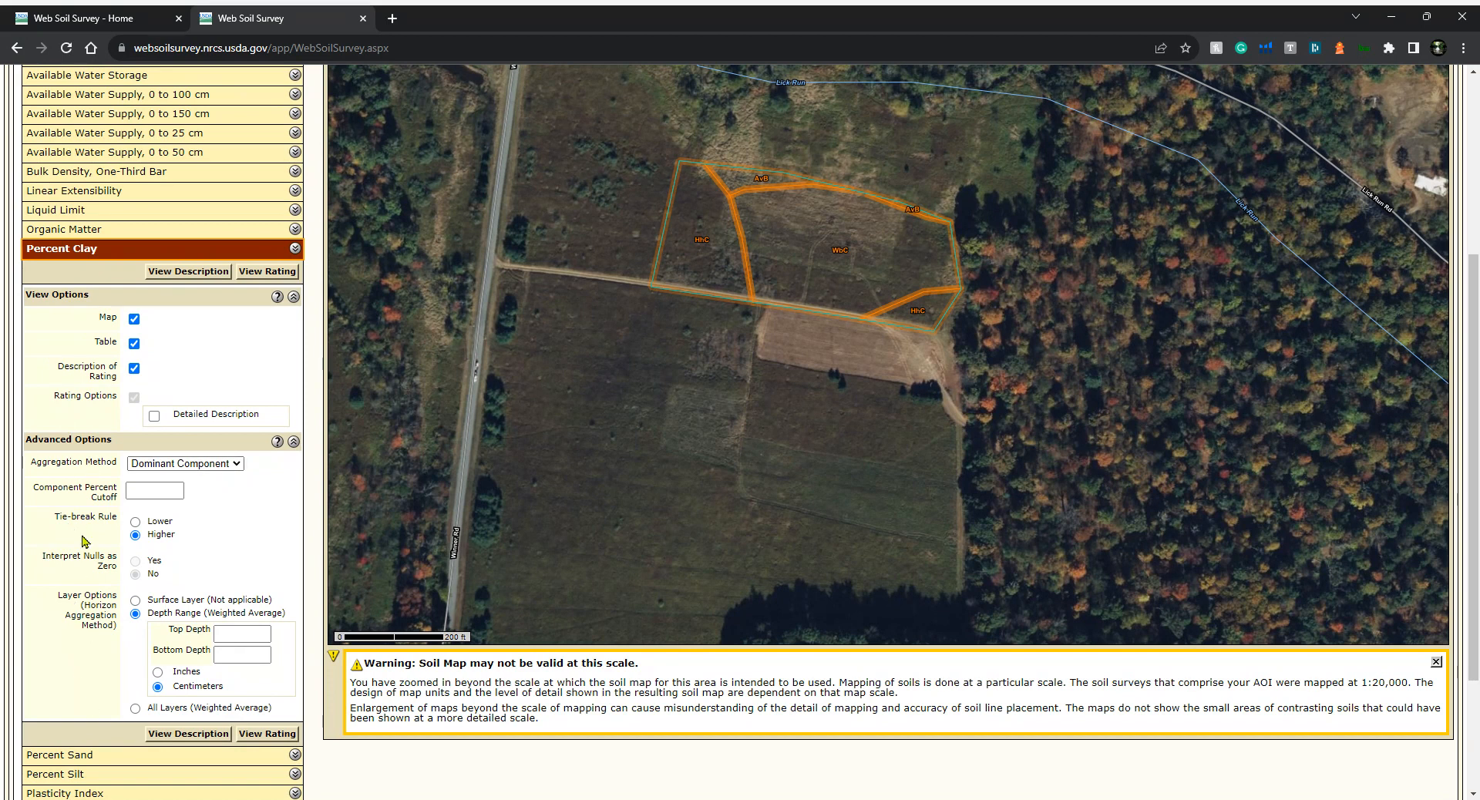
left_click(244, 636)
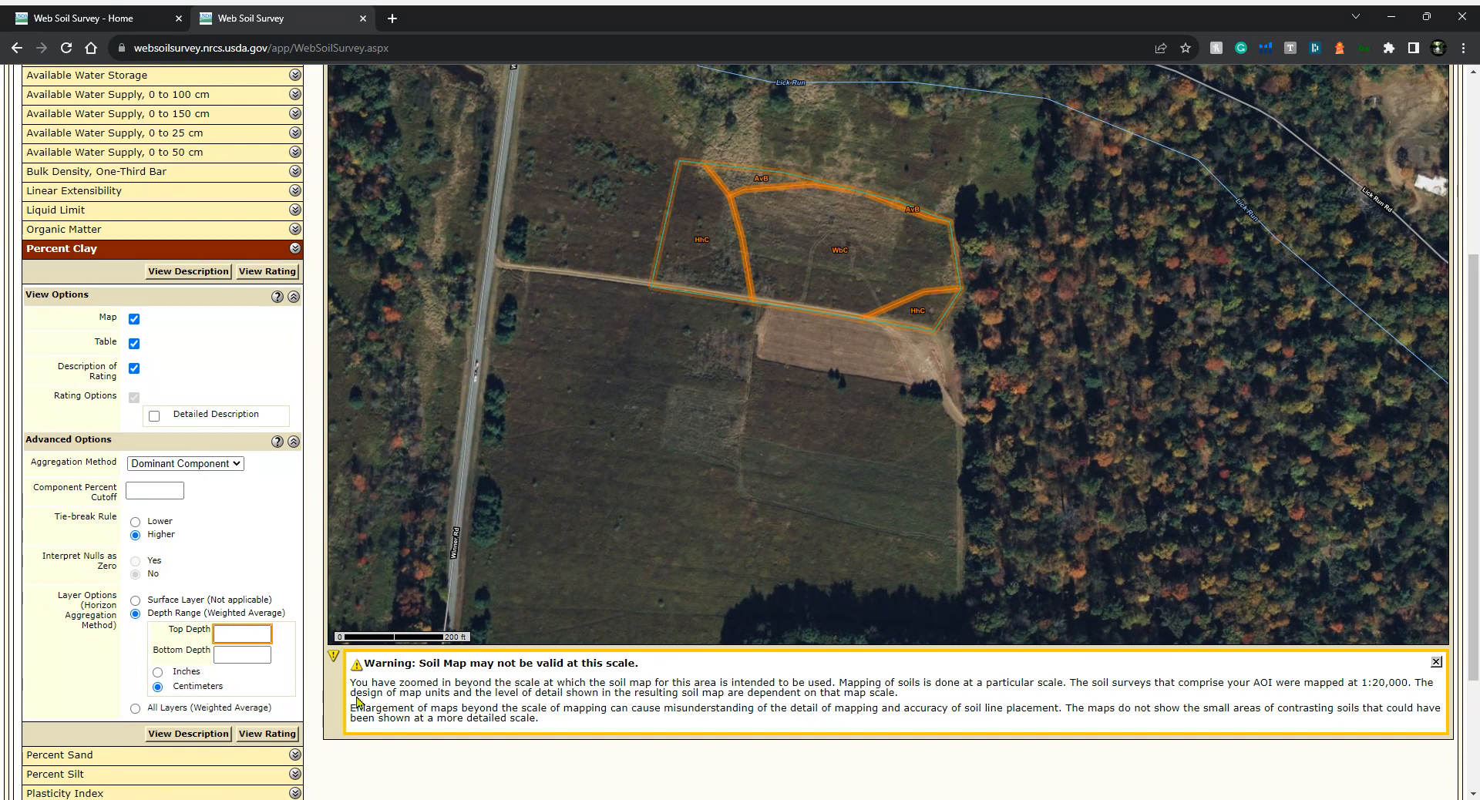
type("0")
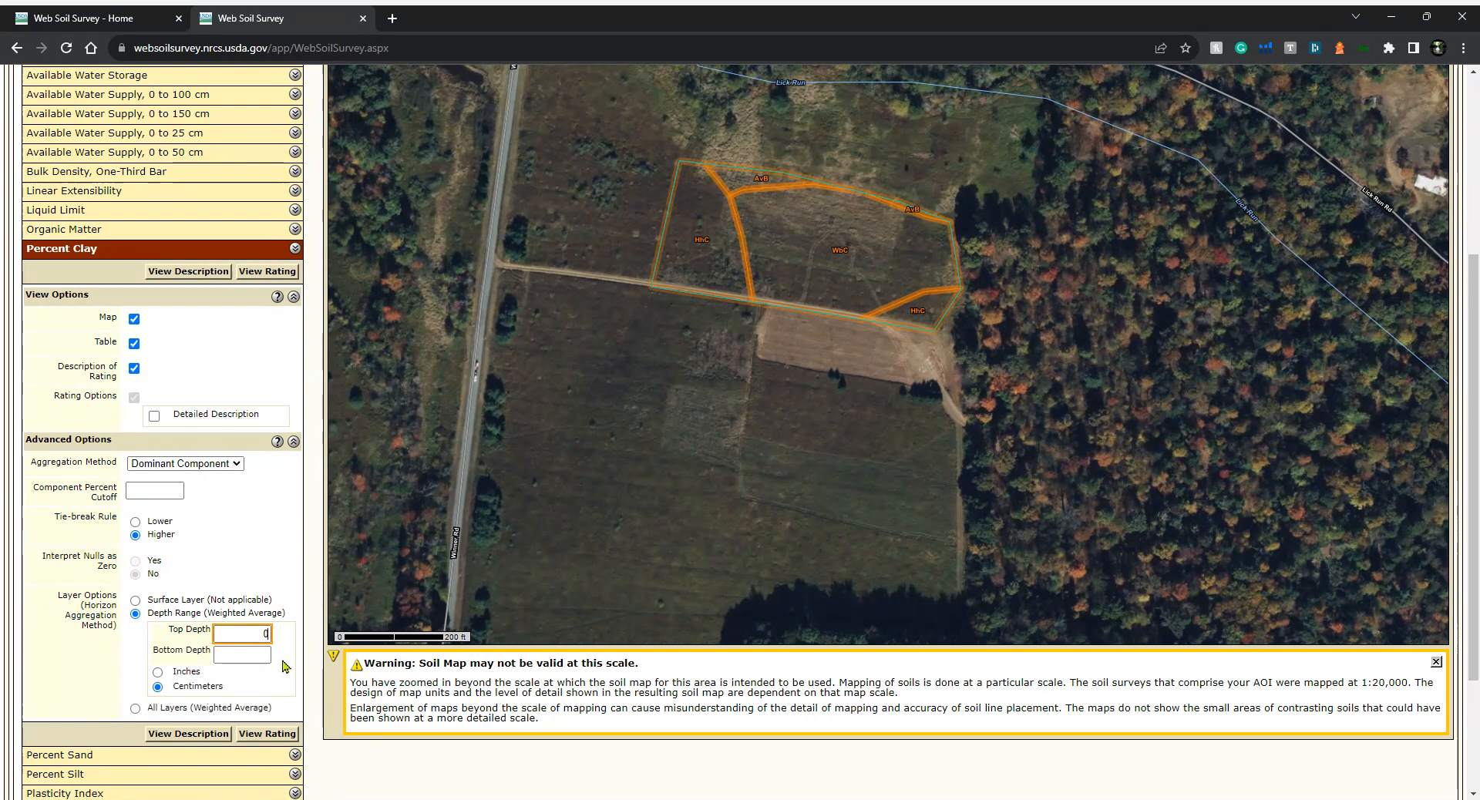
left_click(246, 654)
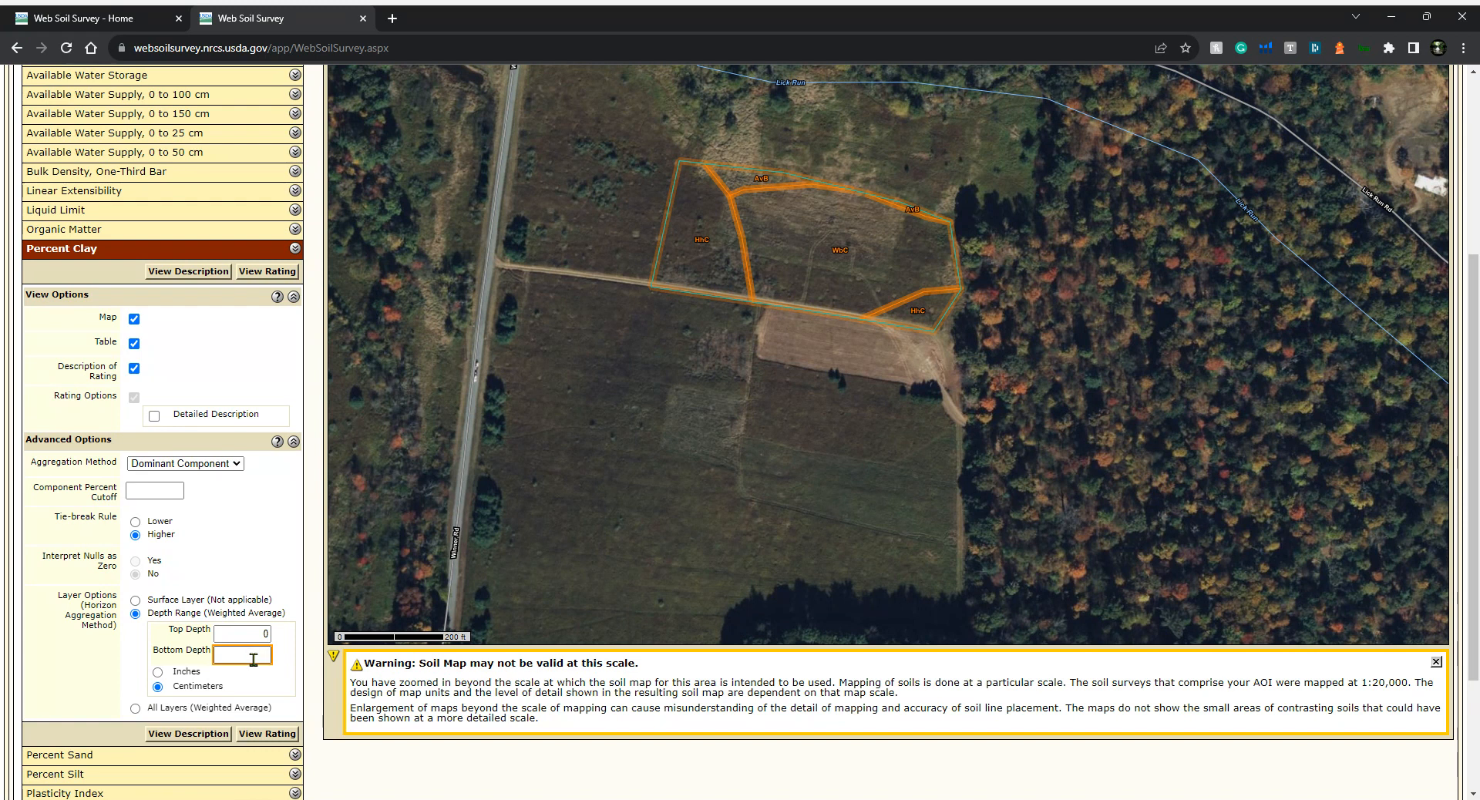
type("120")
left_click(158, 673)
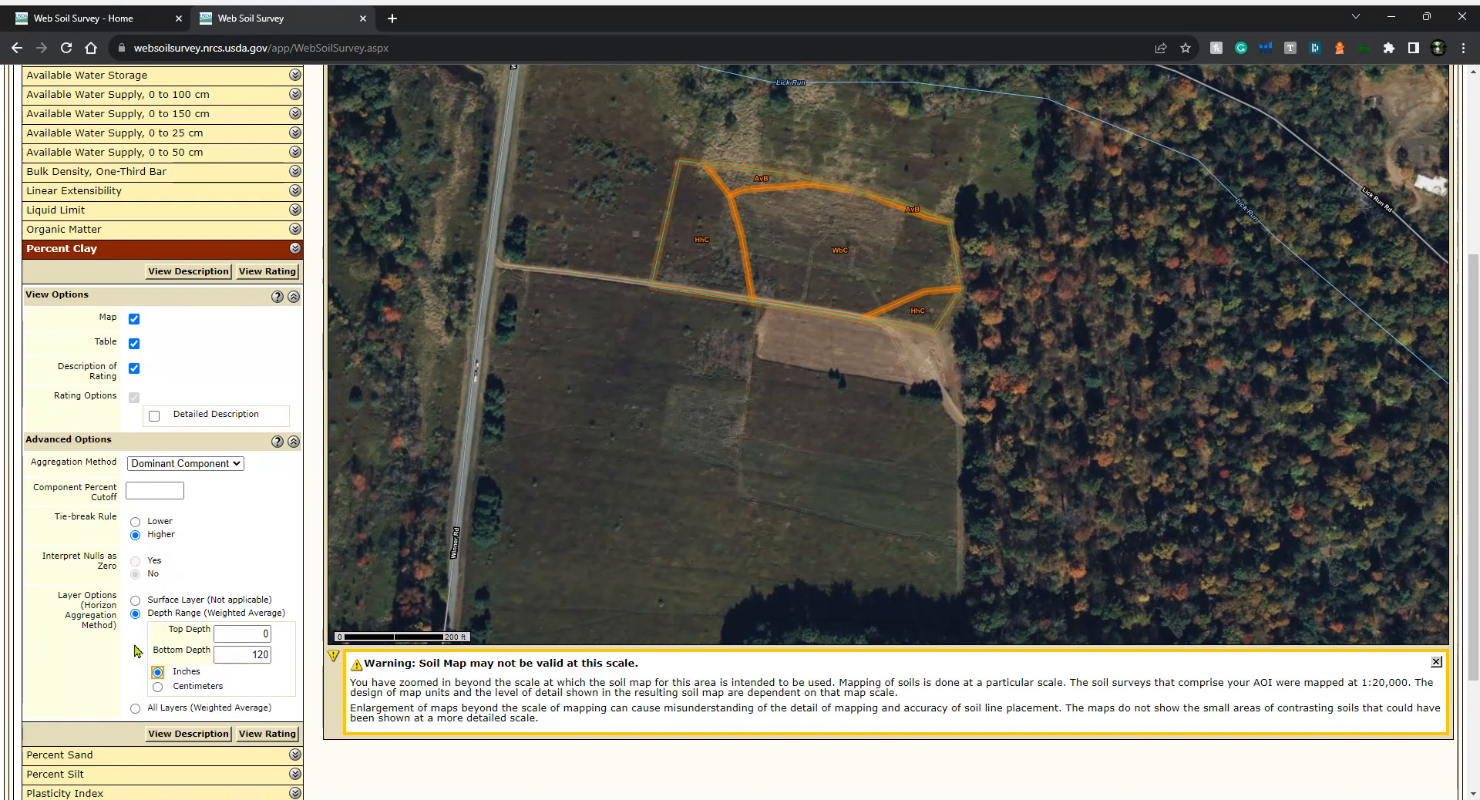
left_click(234, 465)
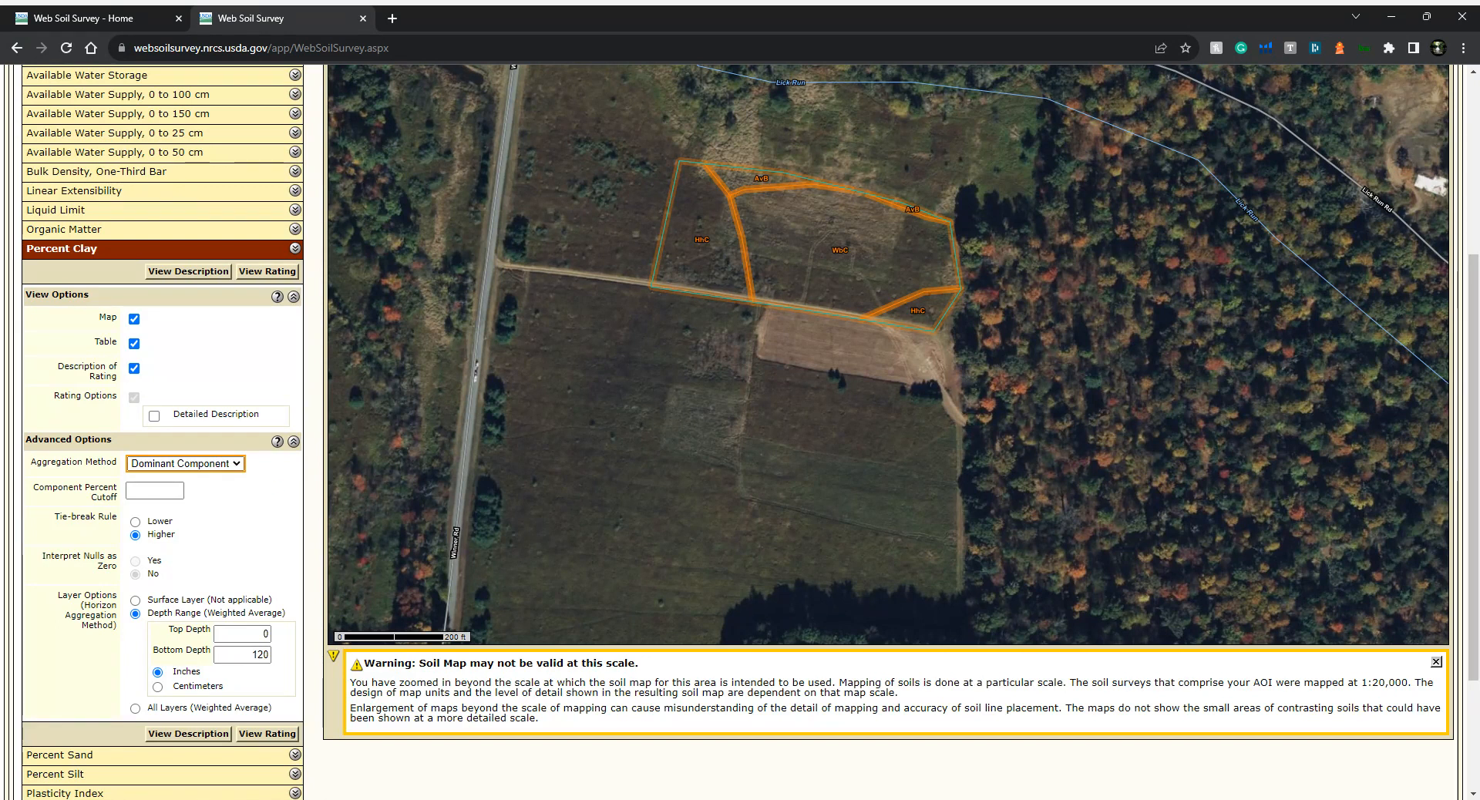
left_click(194, 479)
left_click(268, 734)
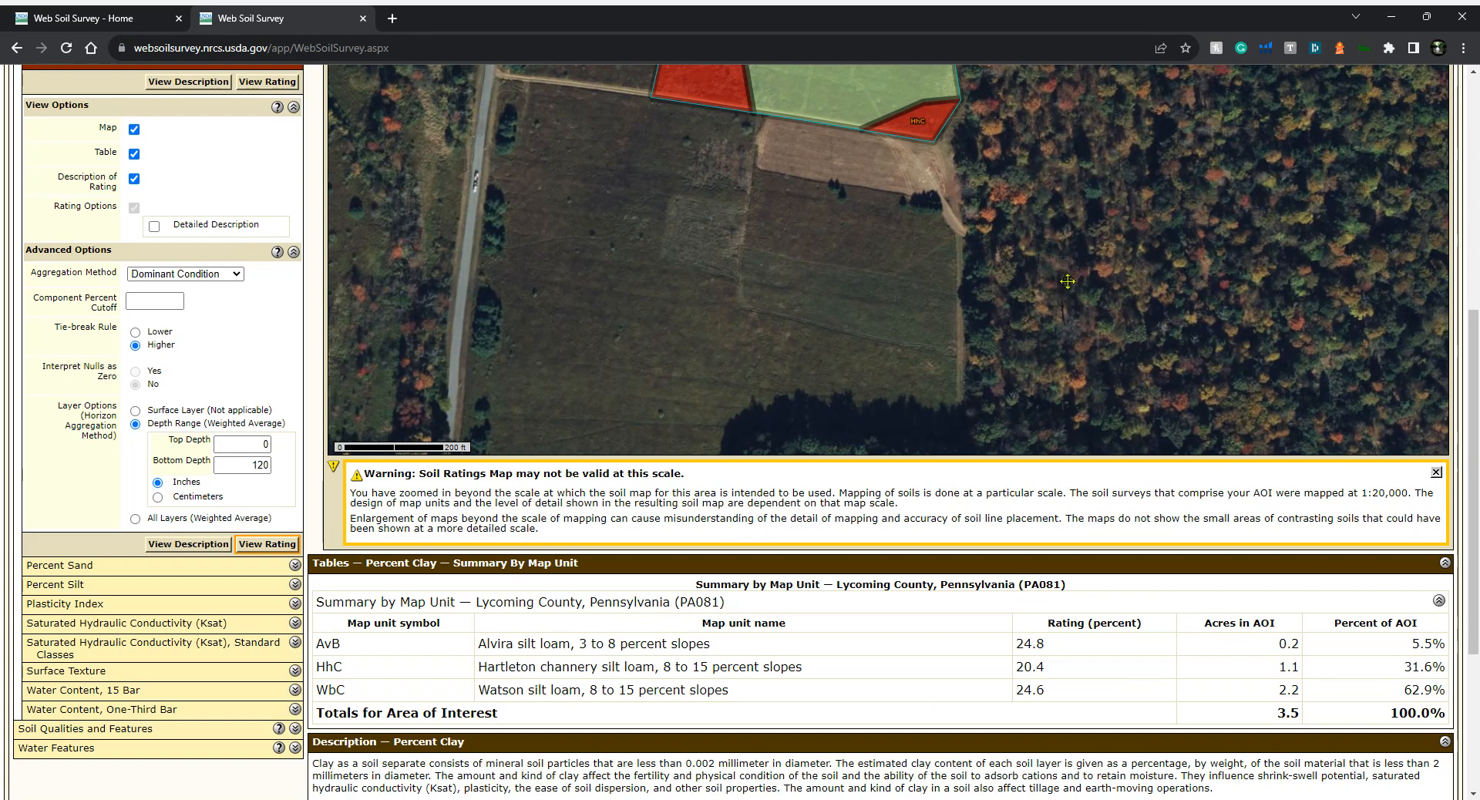
Add the Percent Clay rating to the shopping cart with the subtitle "Natural Waterscapes Pond"
scroll(1061, 305, "up", 5)
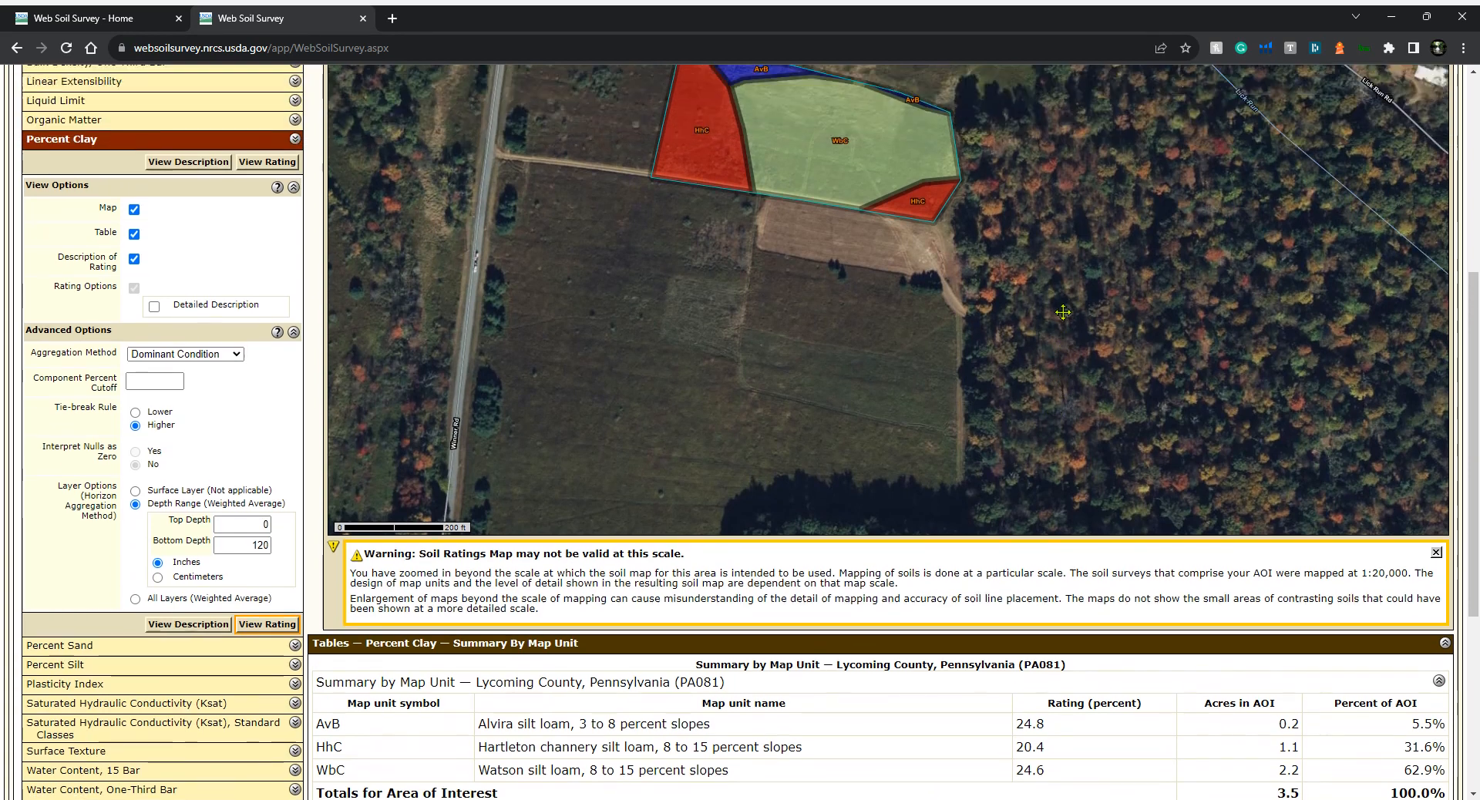
scroll(863, 270, "down", 5)
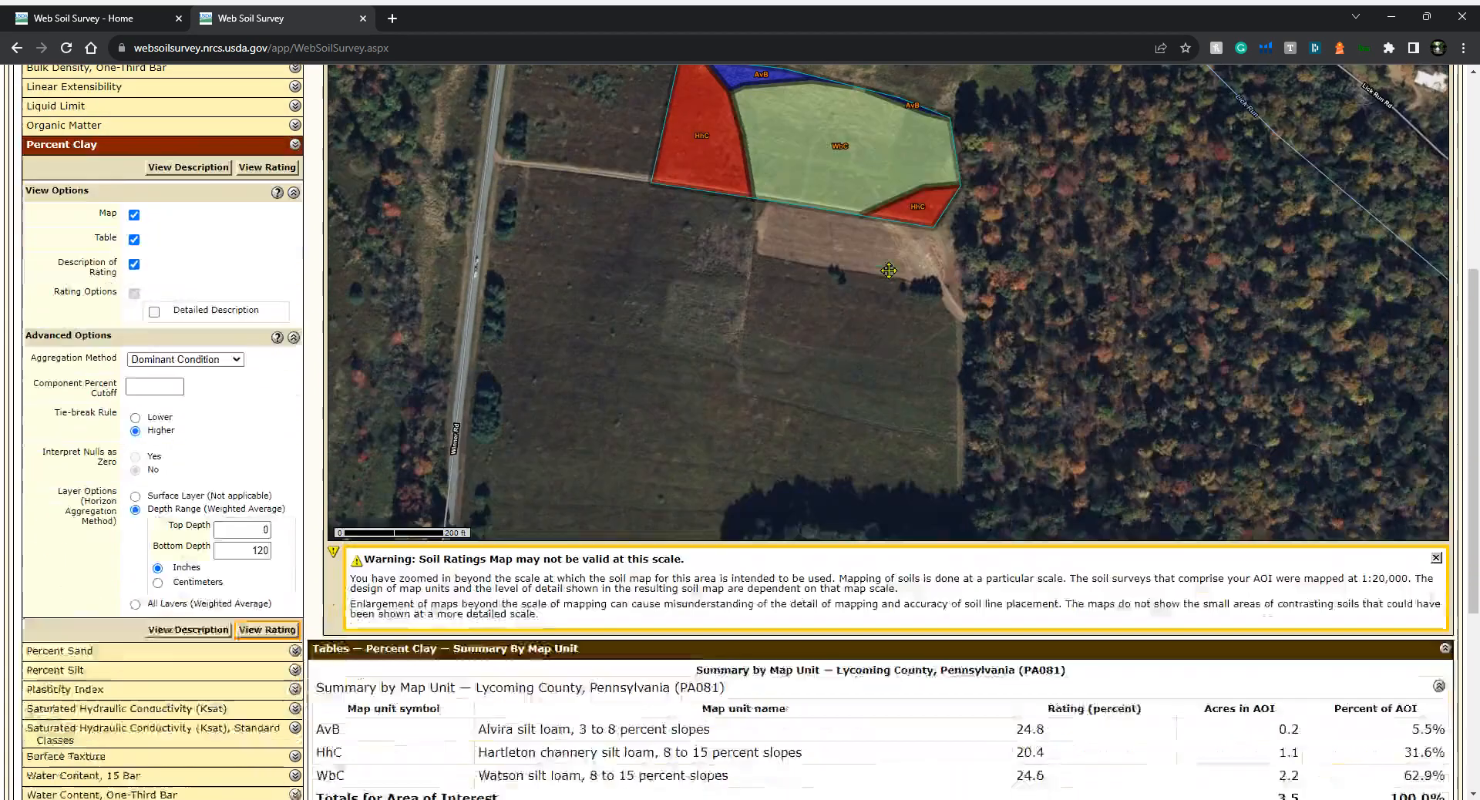
scroll(889, 271, "down", 3)
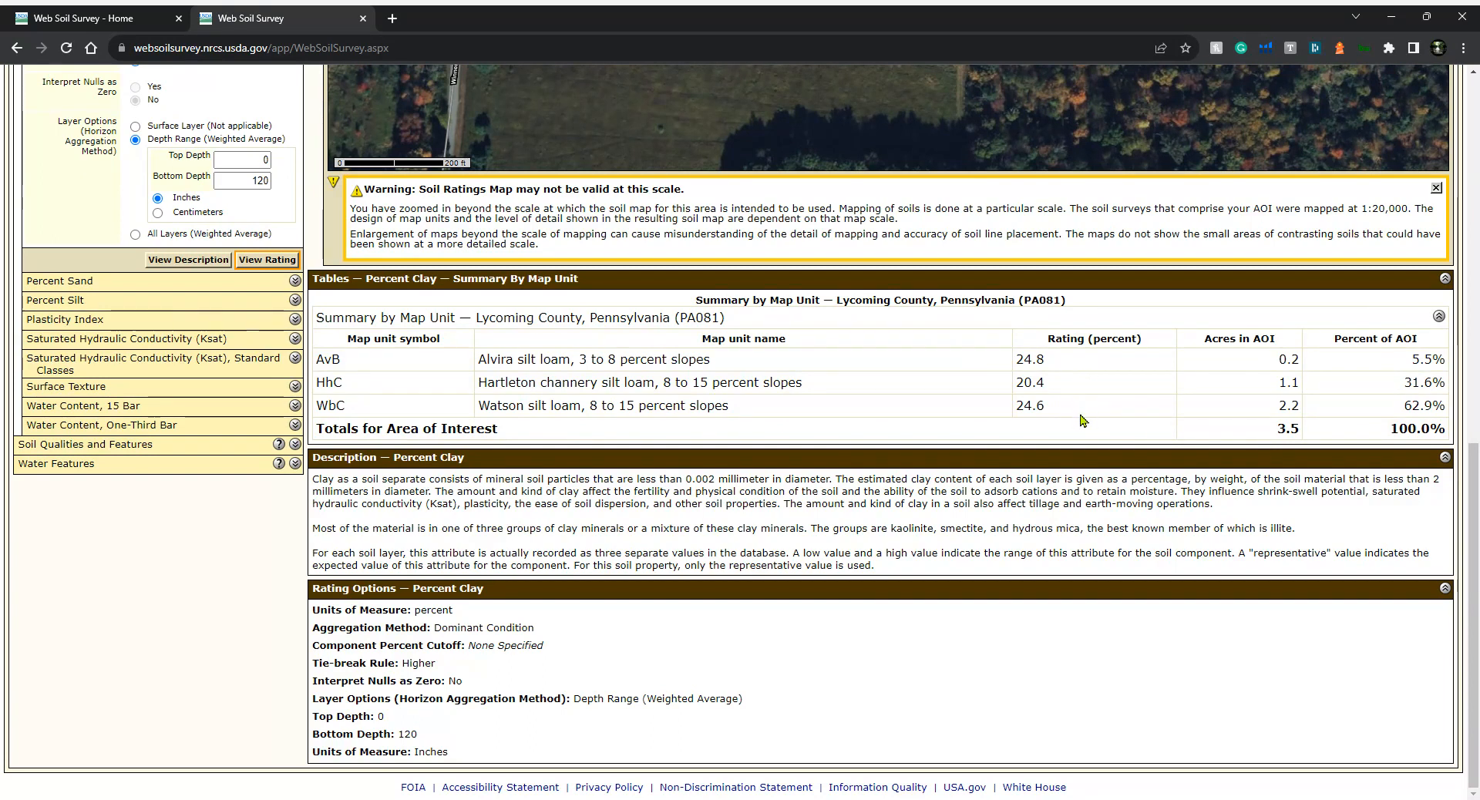
scroll(1091, 412, "up", 2)
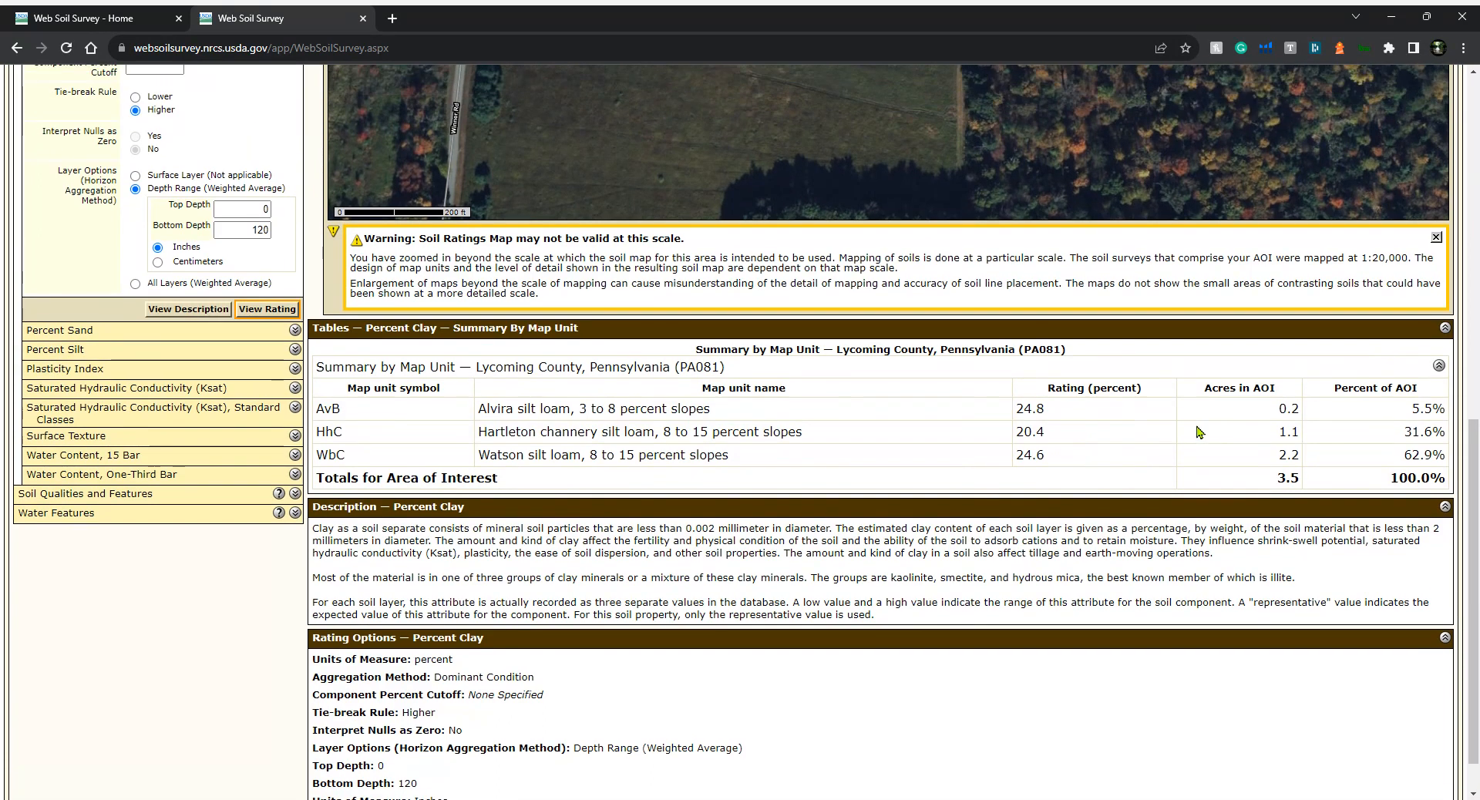
scroll(1164, 421, "up", 8)
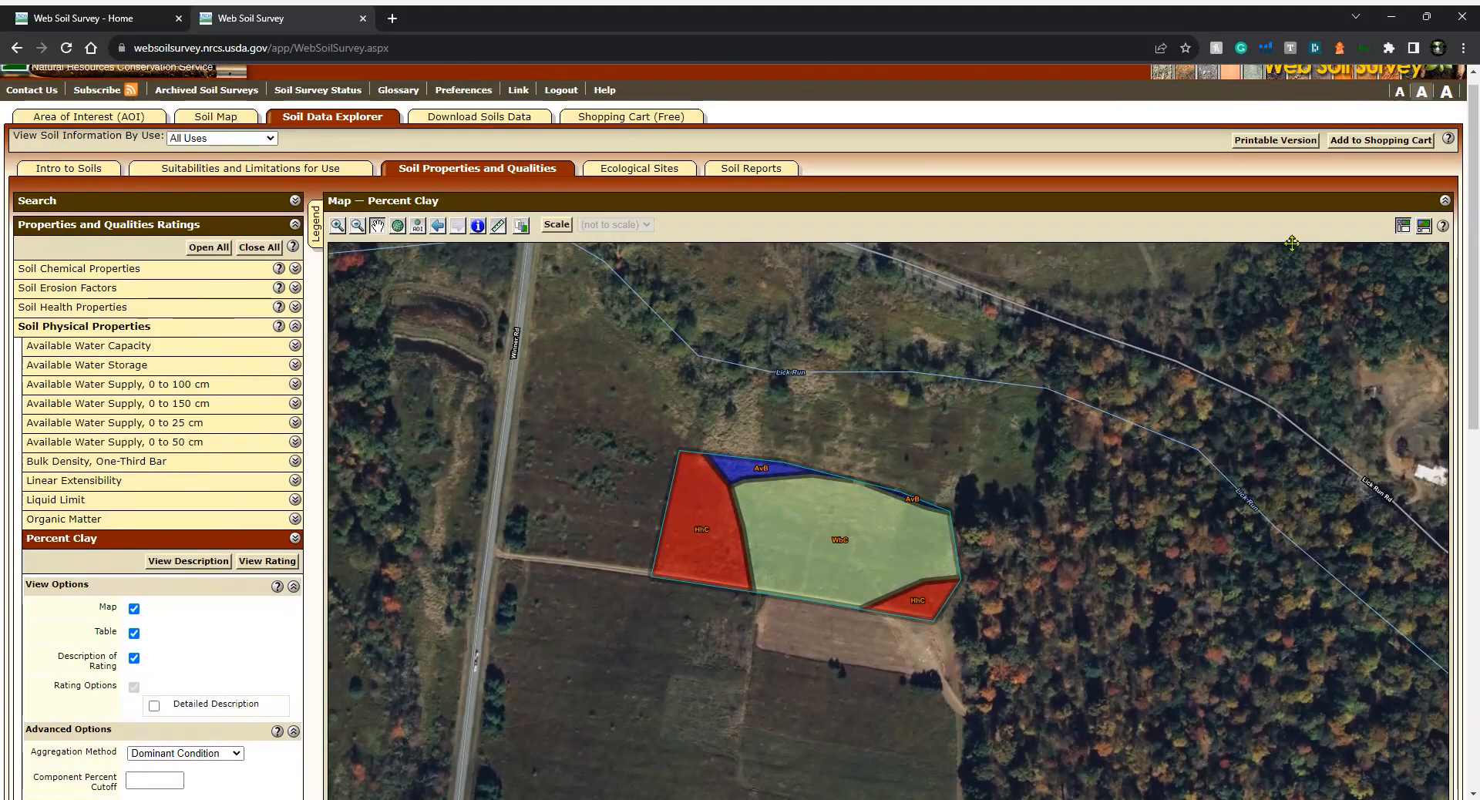
left_click(1372, 153)
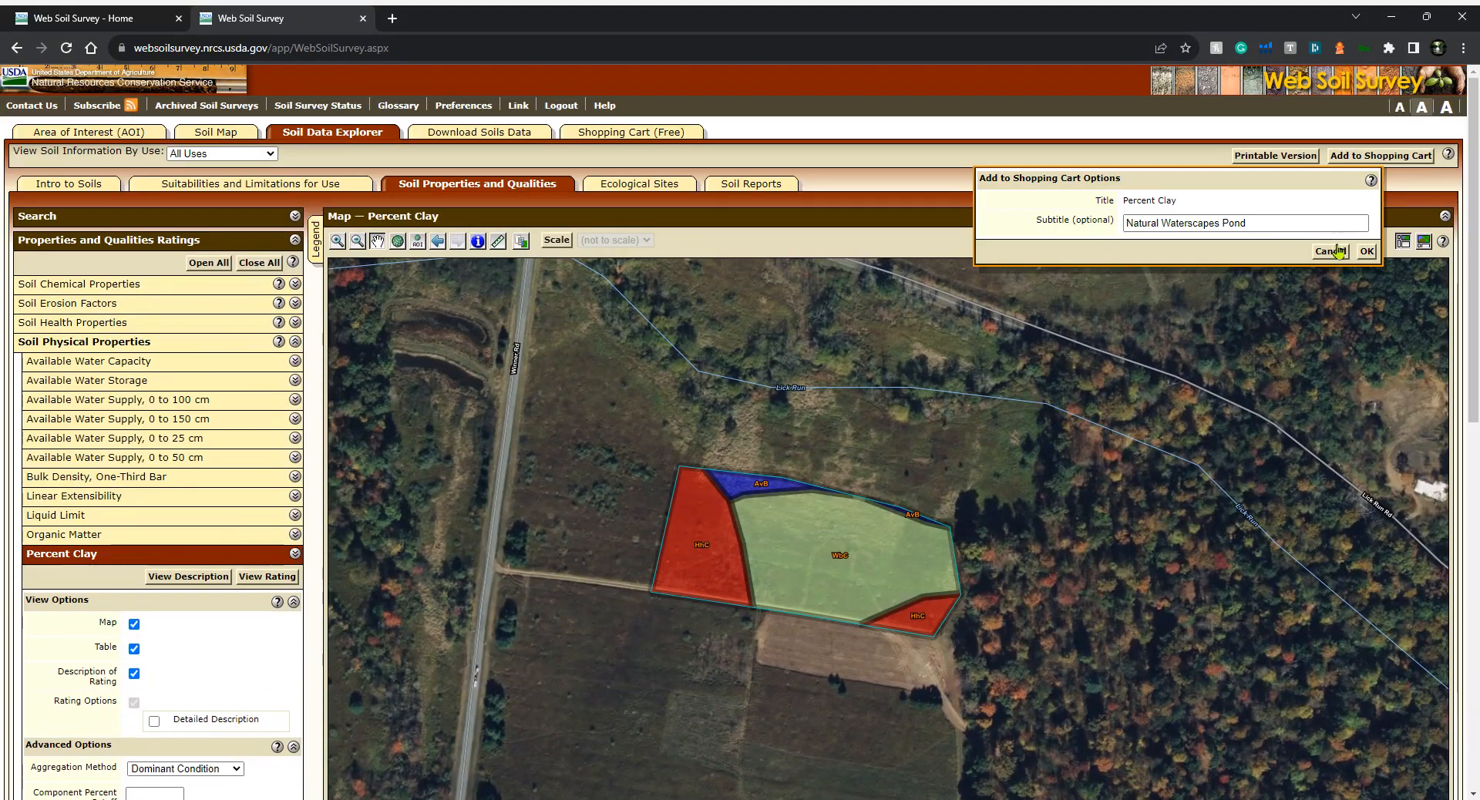
left_click(1366, 251)
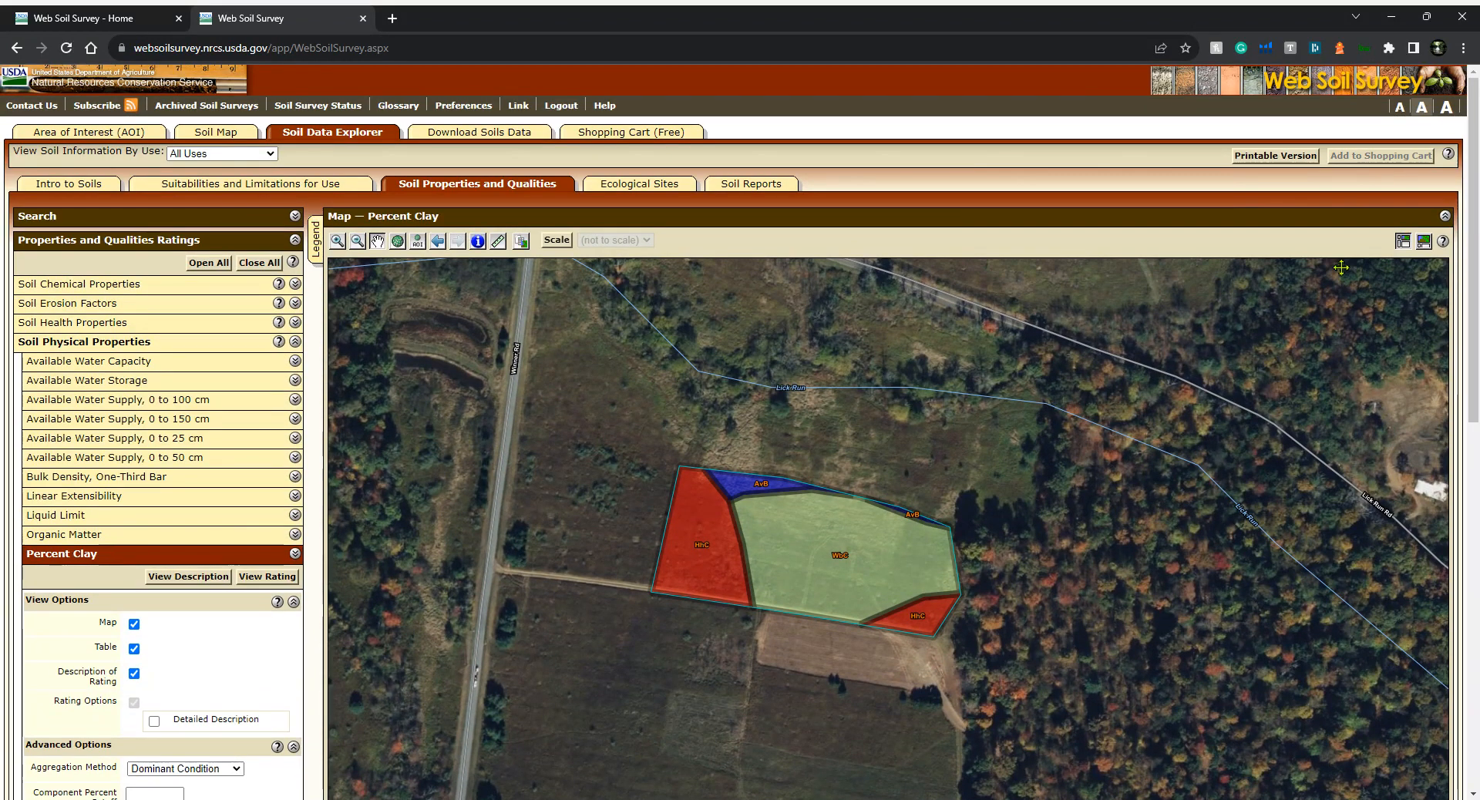
Open the Percent Sand rating, set Dominant Condition aggregation over a 0 to 120 inch depth range, and view the rating
left_click(295, 555)
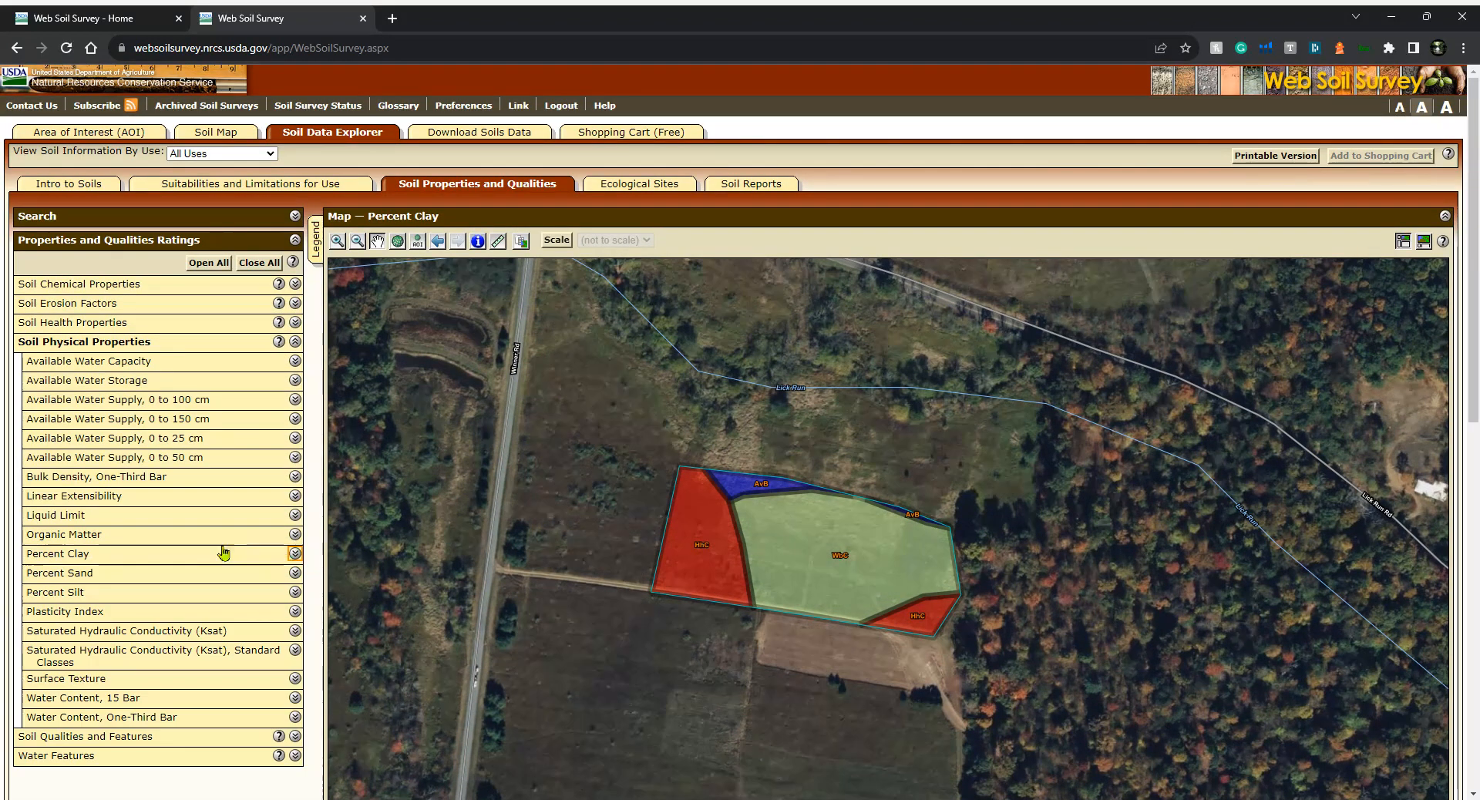
left_click(78, 578)
scroll(281, 585, "down", 3)
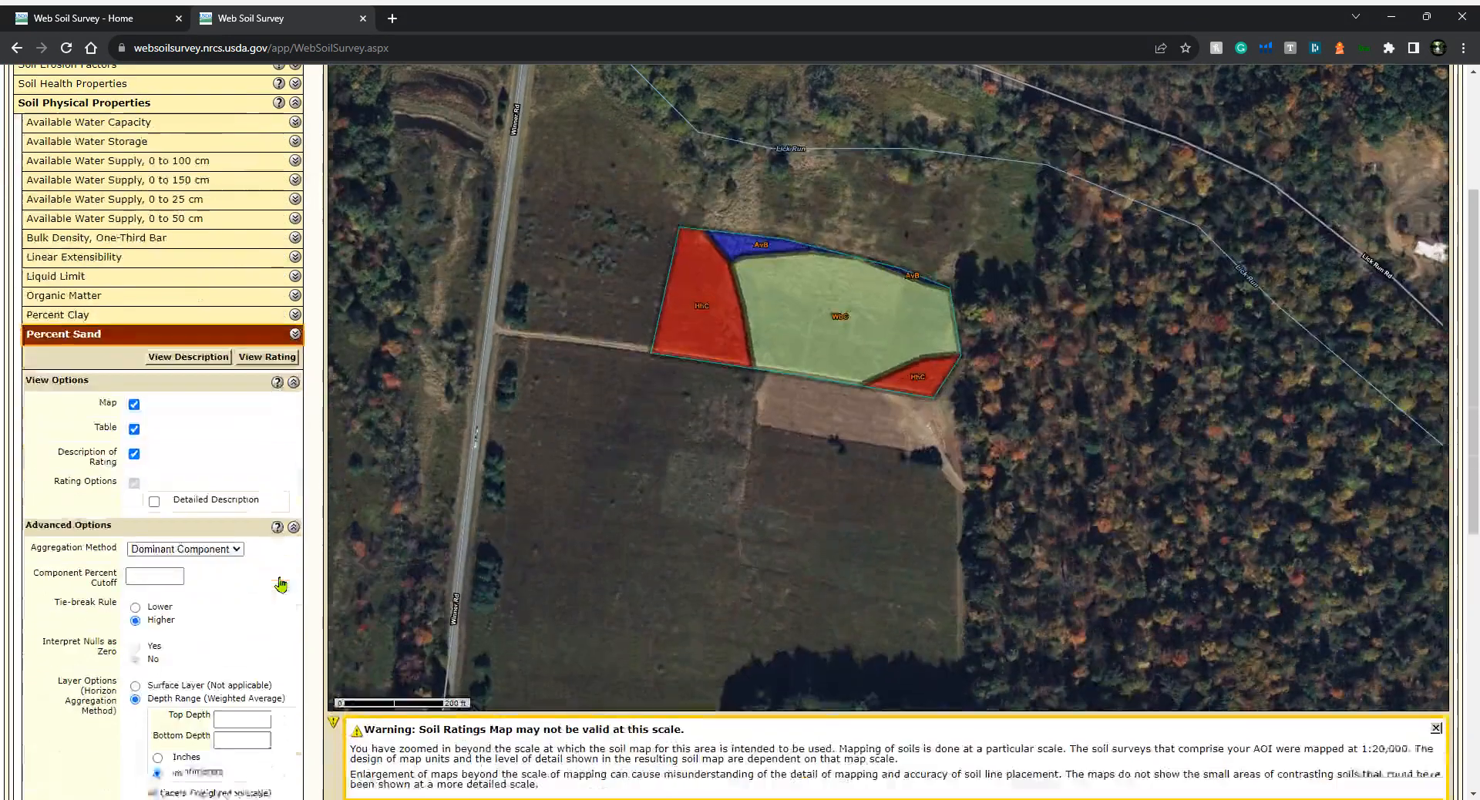
left_click(238, 534)
left_click(226, 557)
left_click(250, 571)
left_click(231, 700)
type("0")
key("Tab")
type("120")
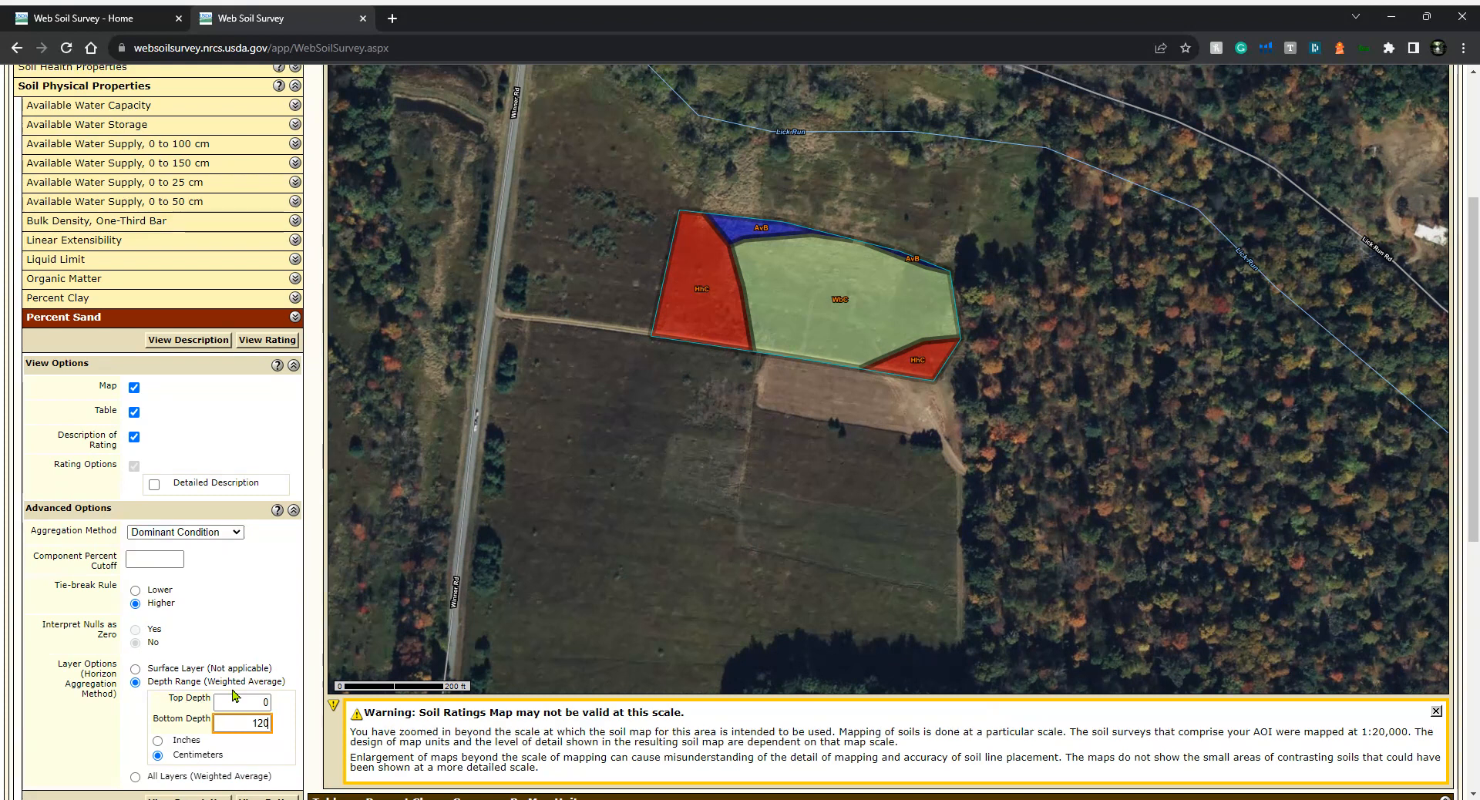
left_click(158, 742)
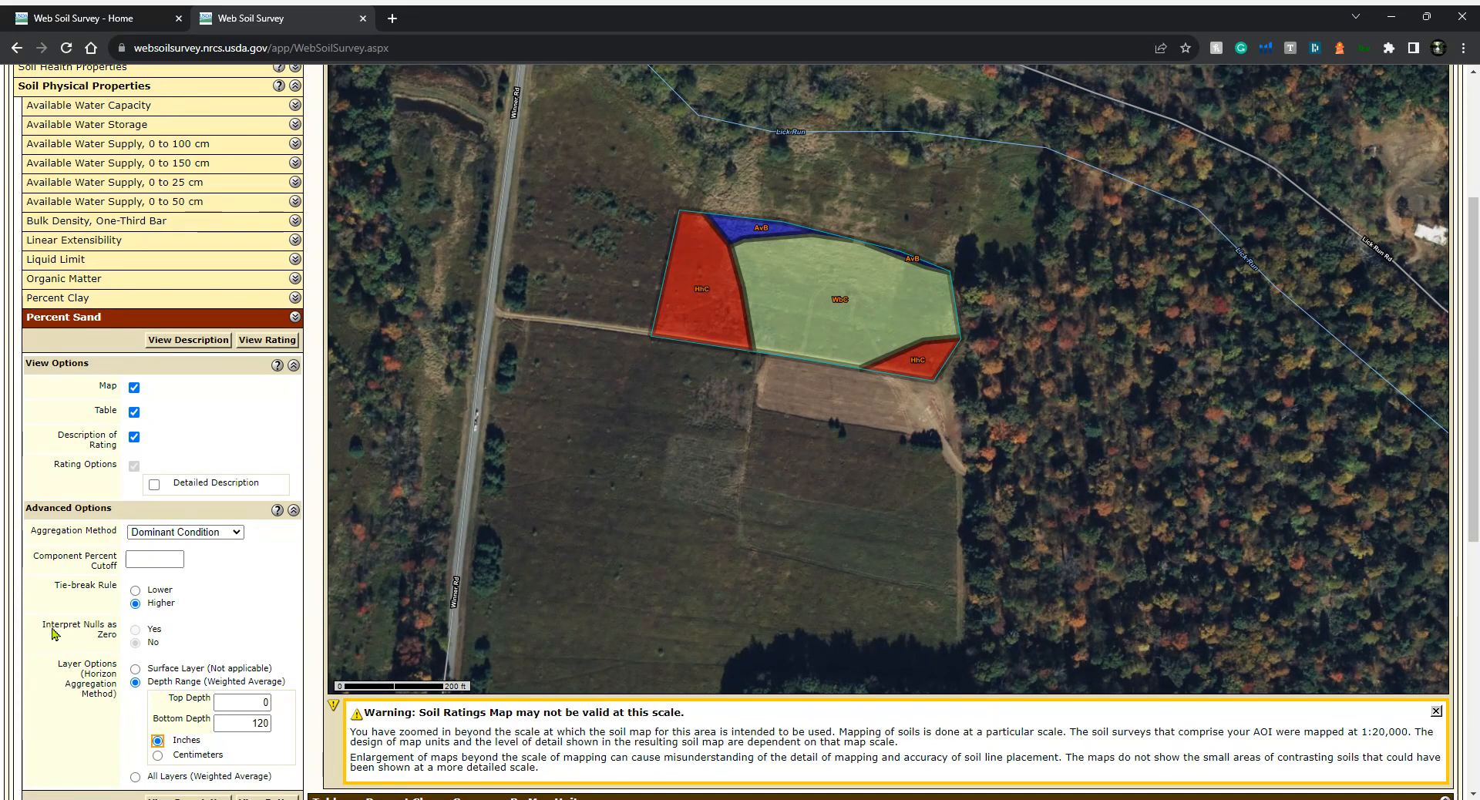
scroll(66, 617, "down", 2)
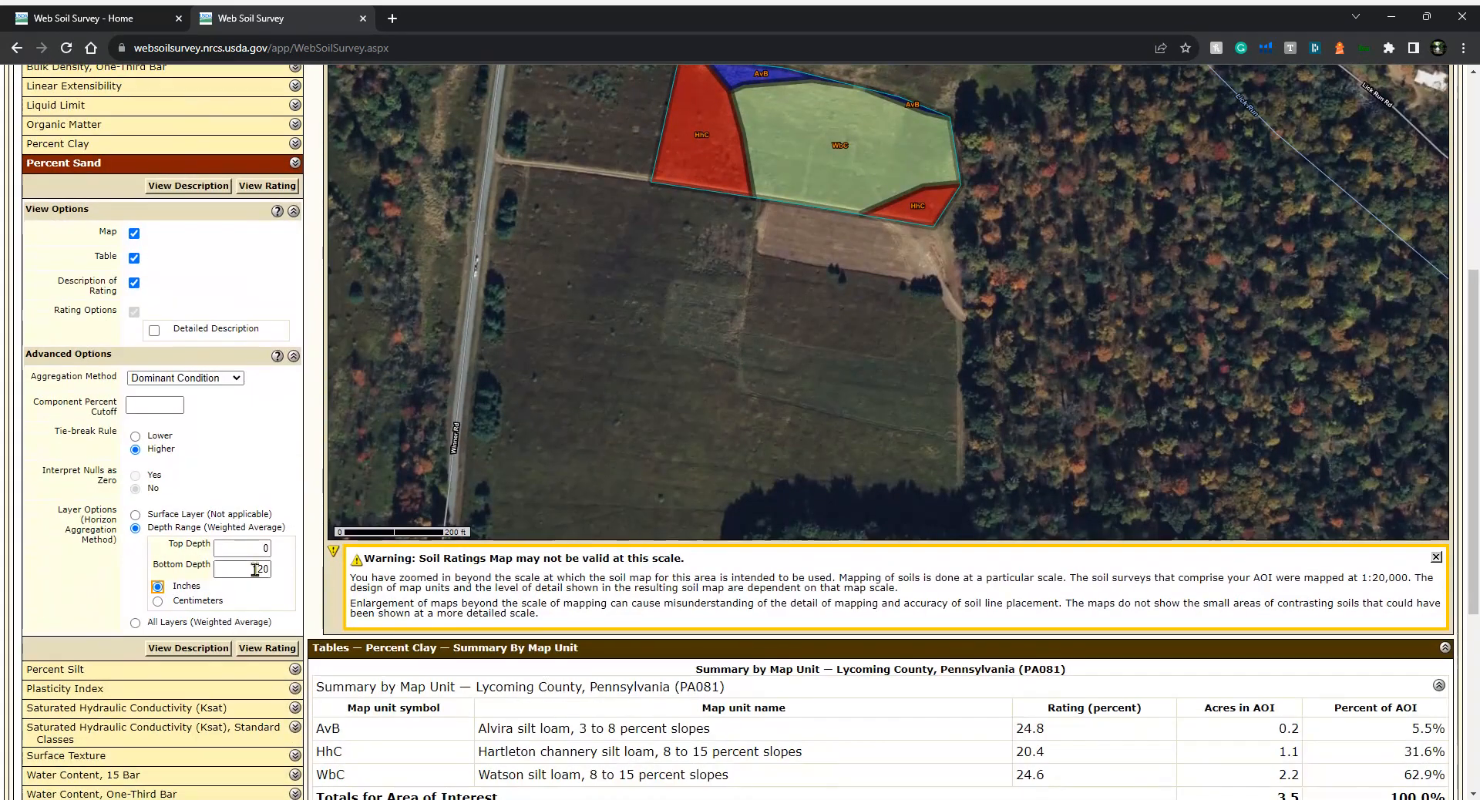
left_click(259, 567)
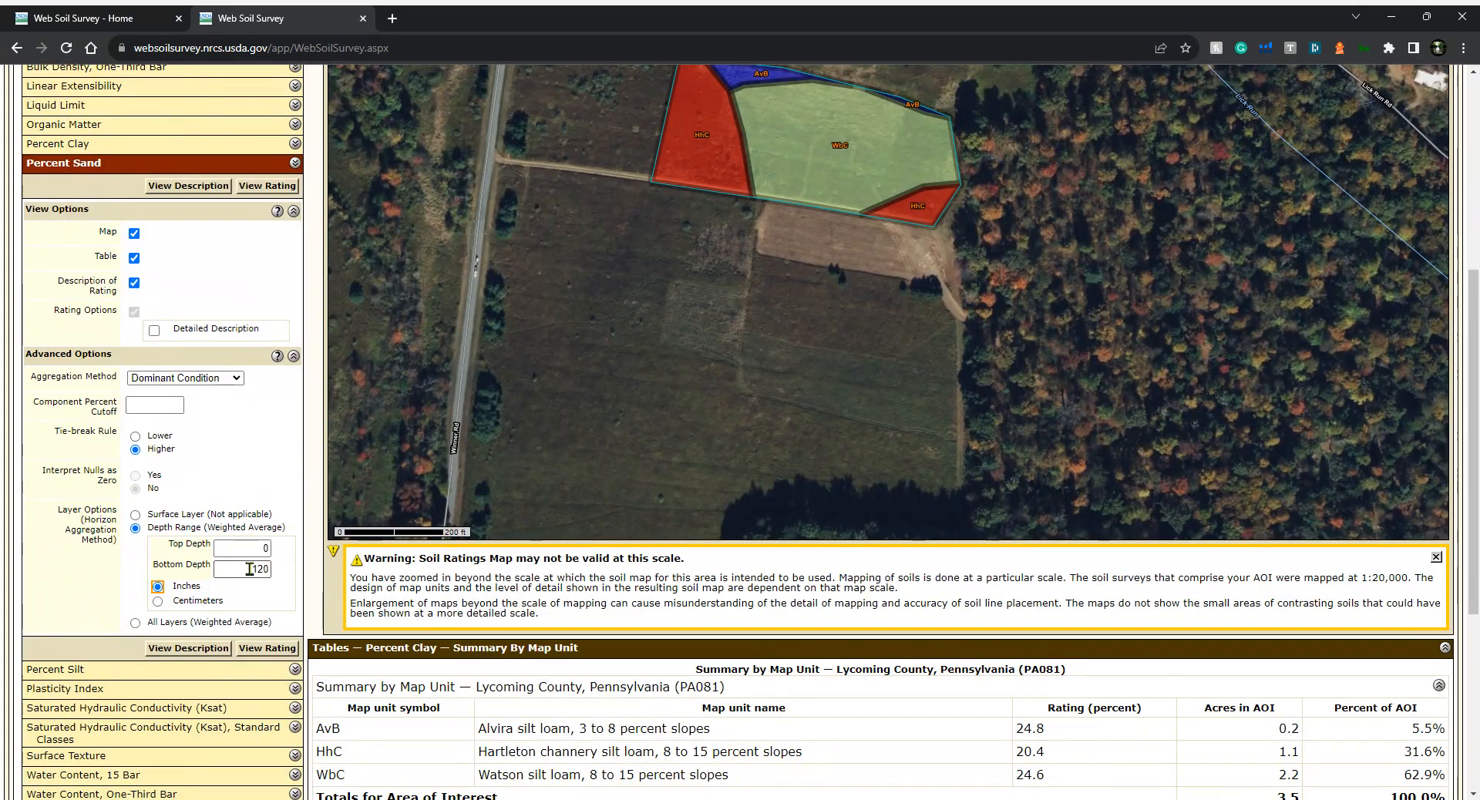
left_click(267, 649)
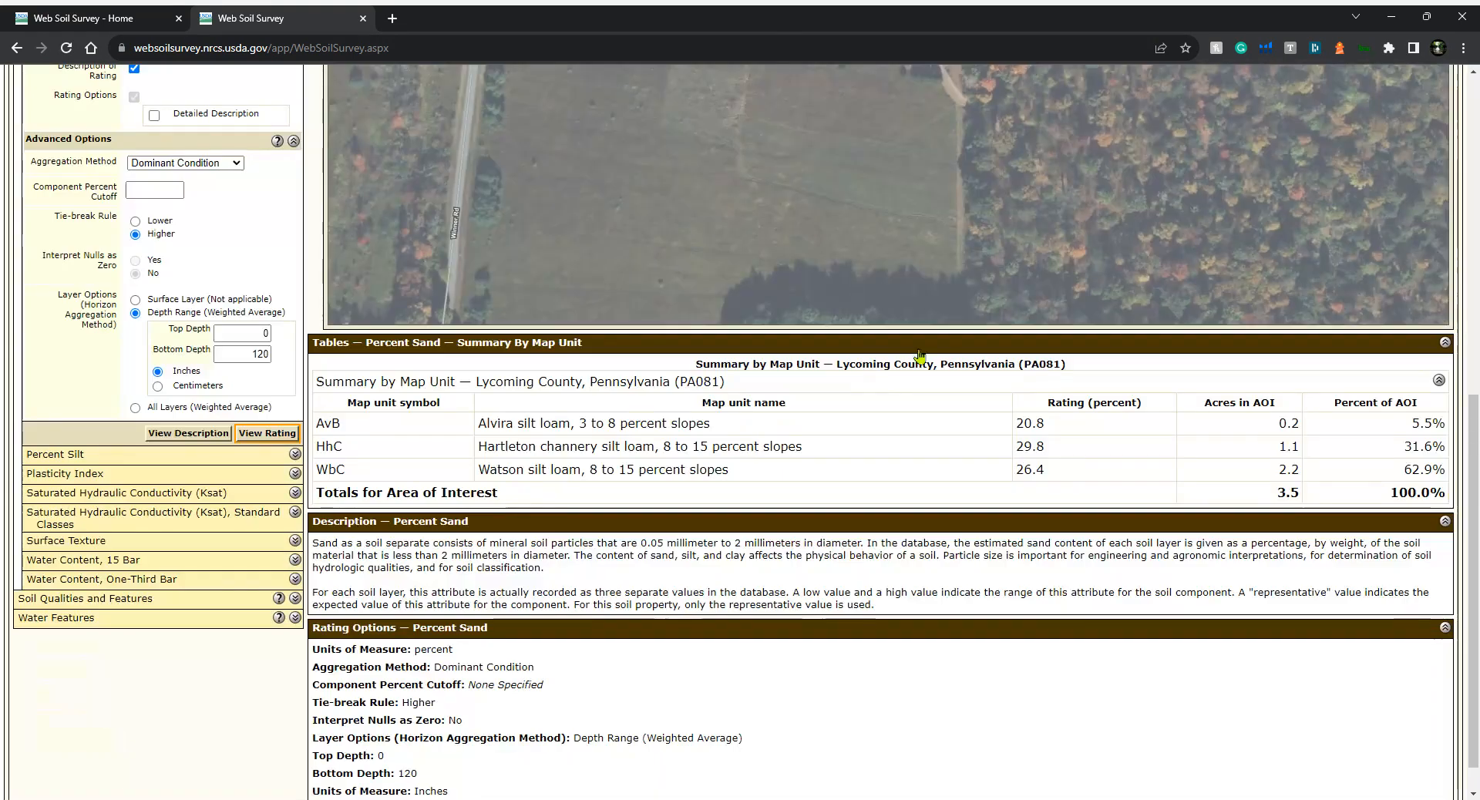
Add the Percent Sand rating to the shopping cart
scroll(1061, 370, "up", 3)
scroll(1060, 369, "up", 4)
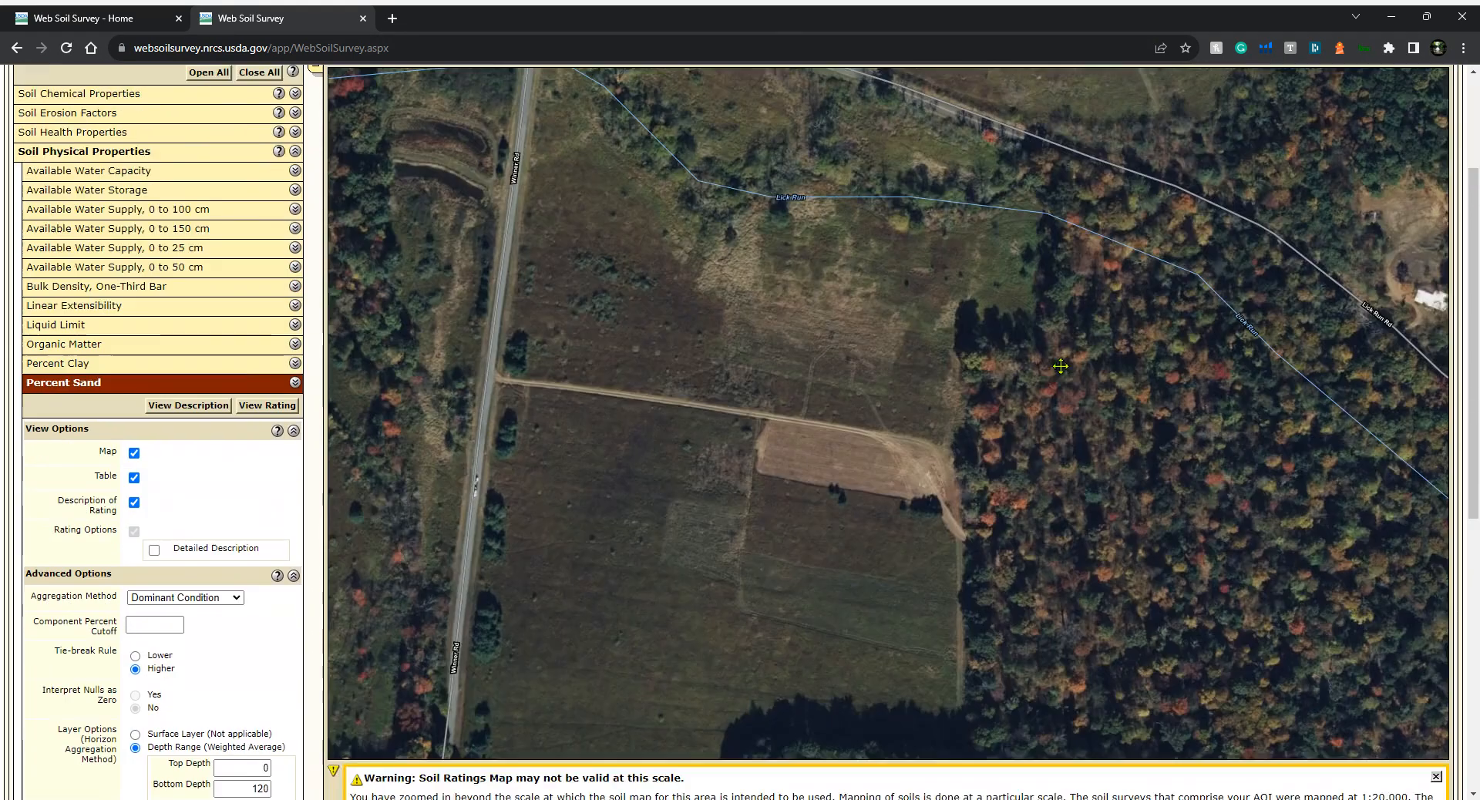
scroll(1021, 369, "down", 6)
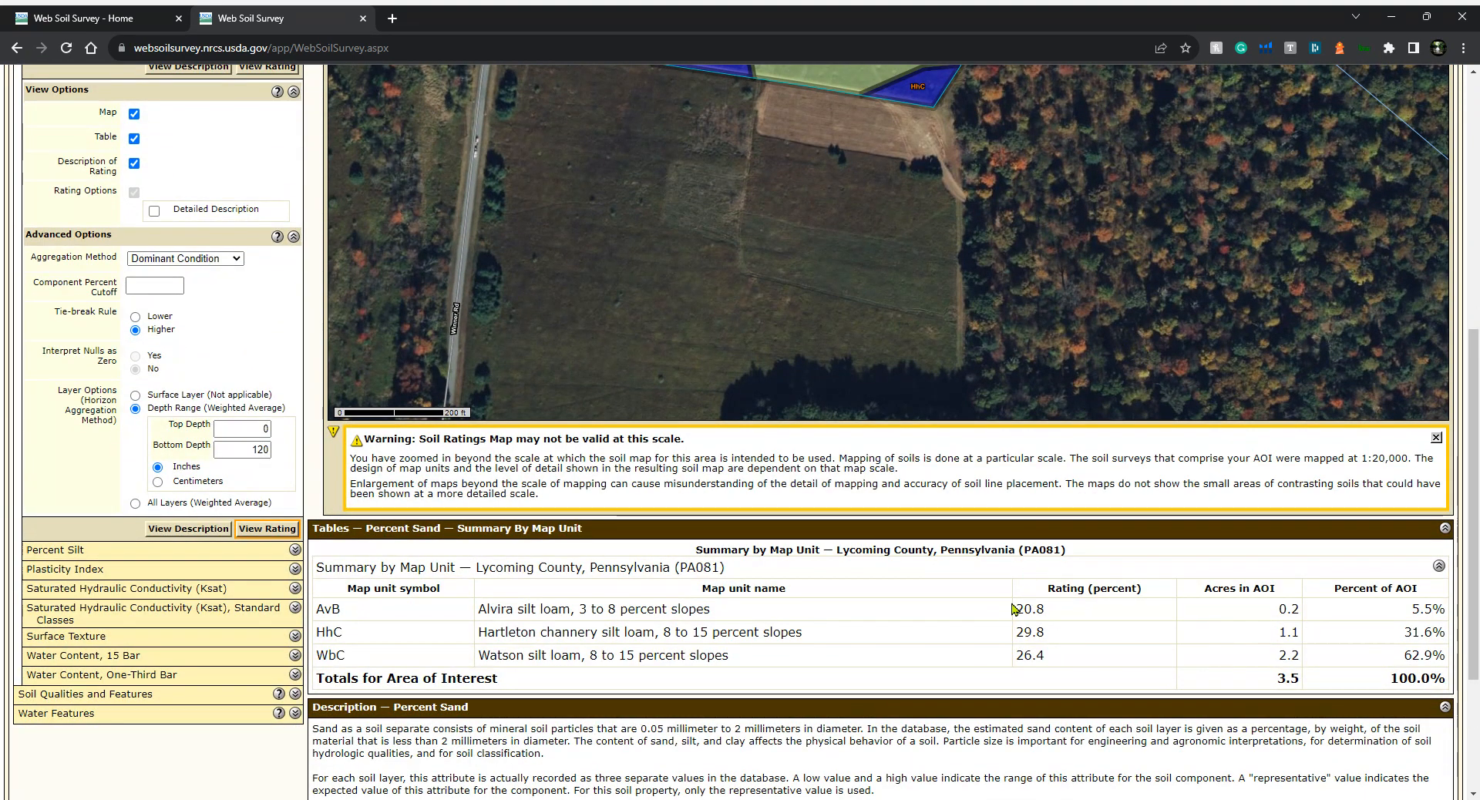
scroll(1014, 608, "up", 7)
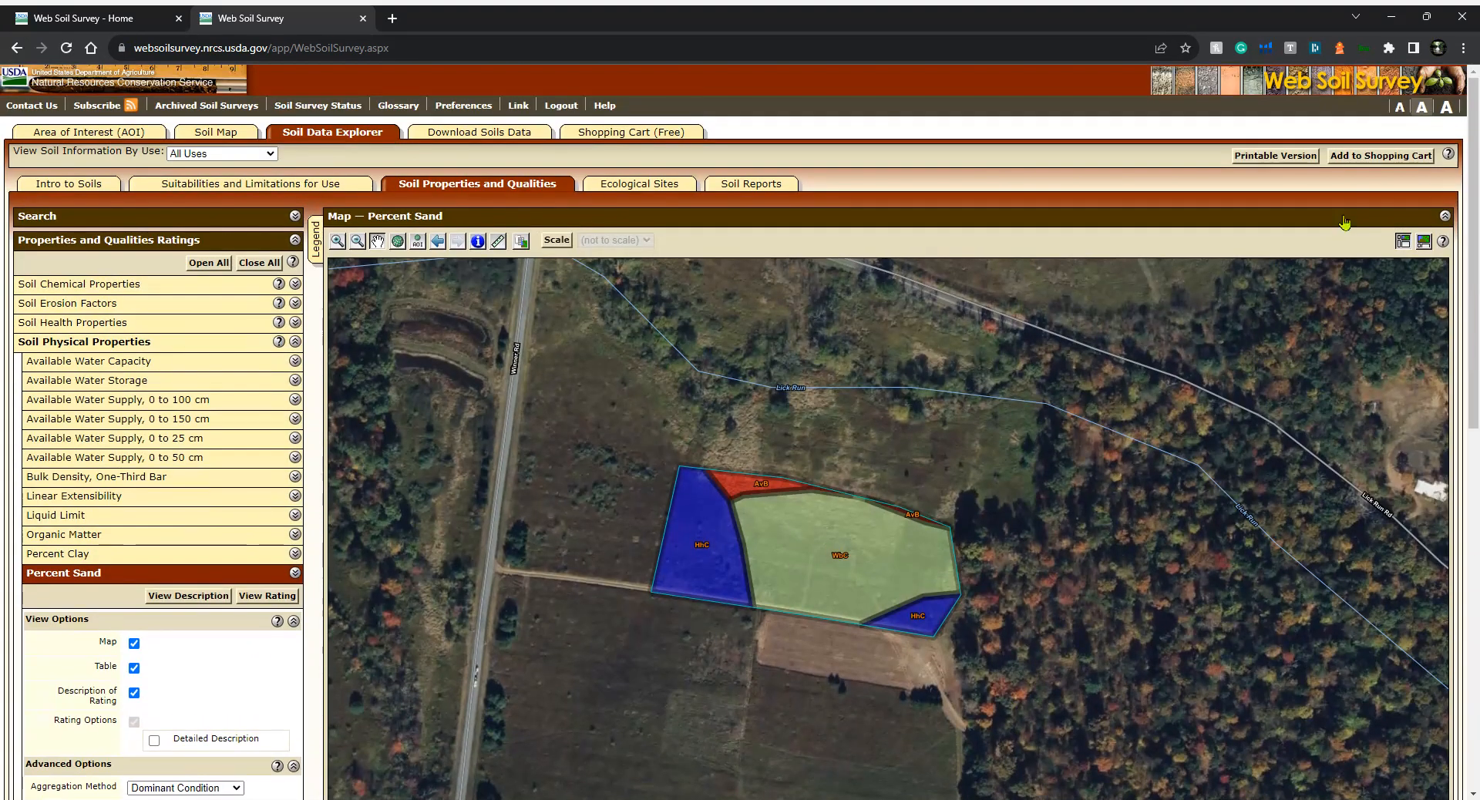
left_click(1357, 156)
left_click(1370, 257)
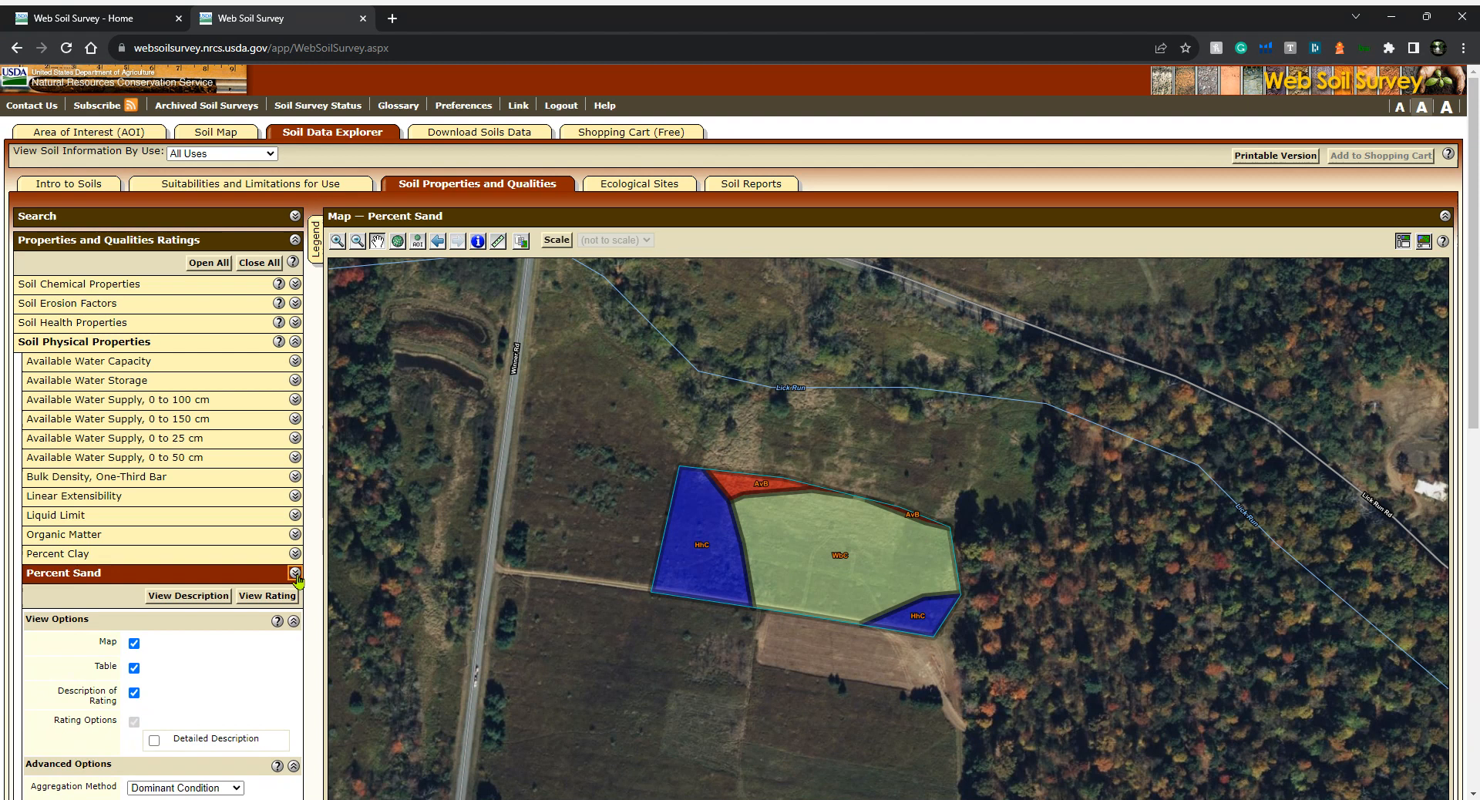
Close Percent Sand and open the Saturated Hydraulic Conductivity (Ksat) rating
left_click(295, 574)
scroll(173, 532, "down", 1)
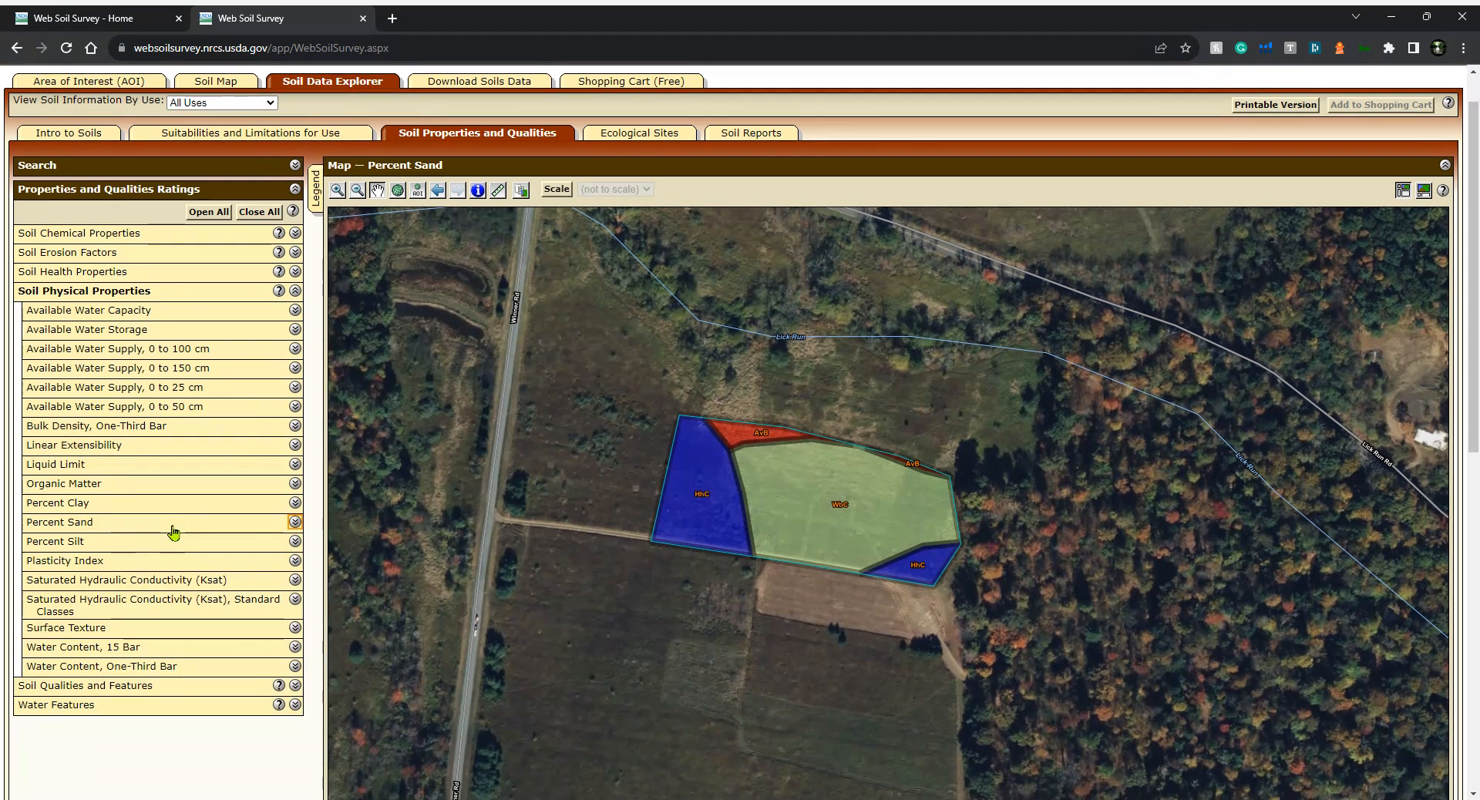
left_click(151, 582)
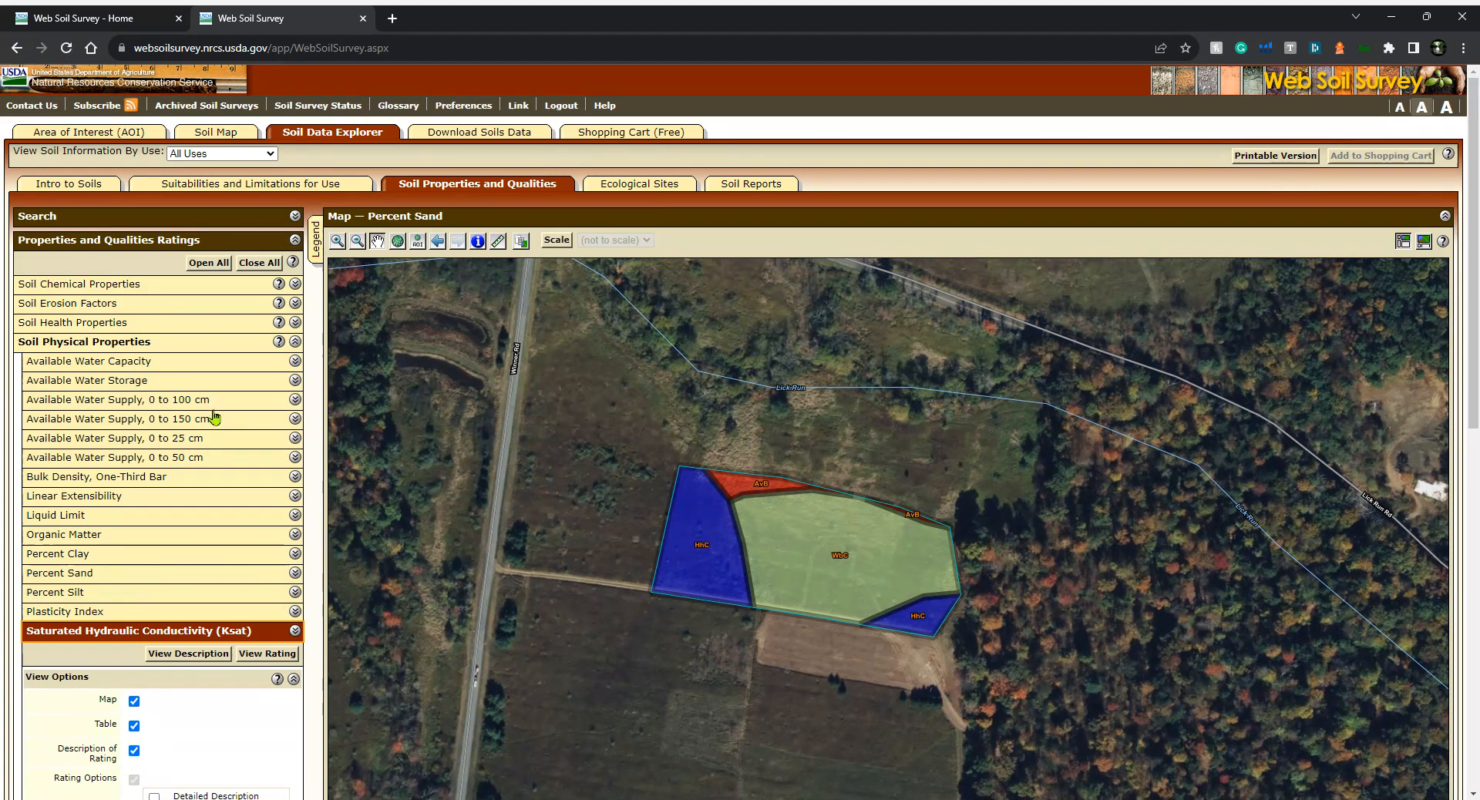
scroll(213, 417, "down", 1)
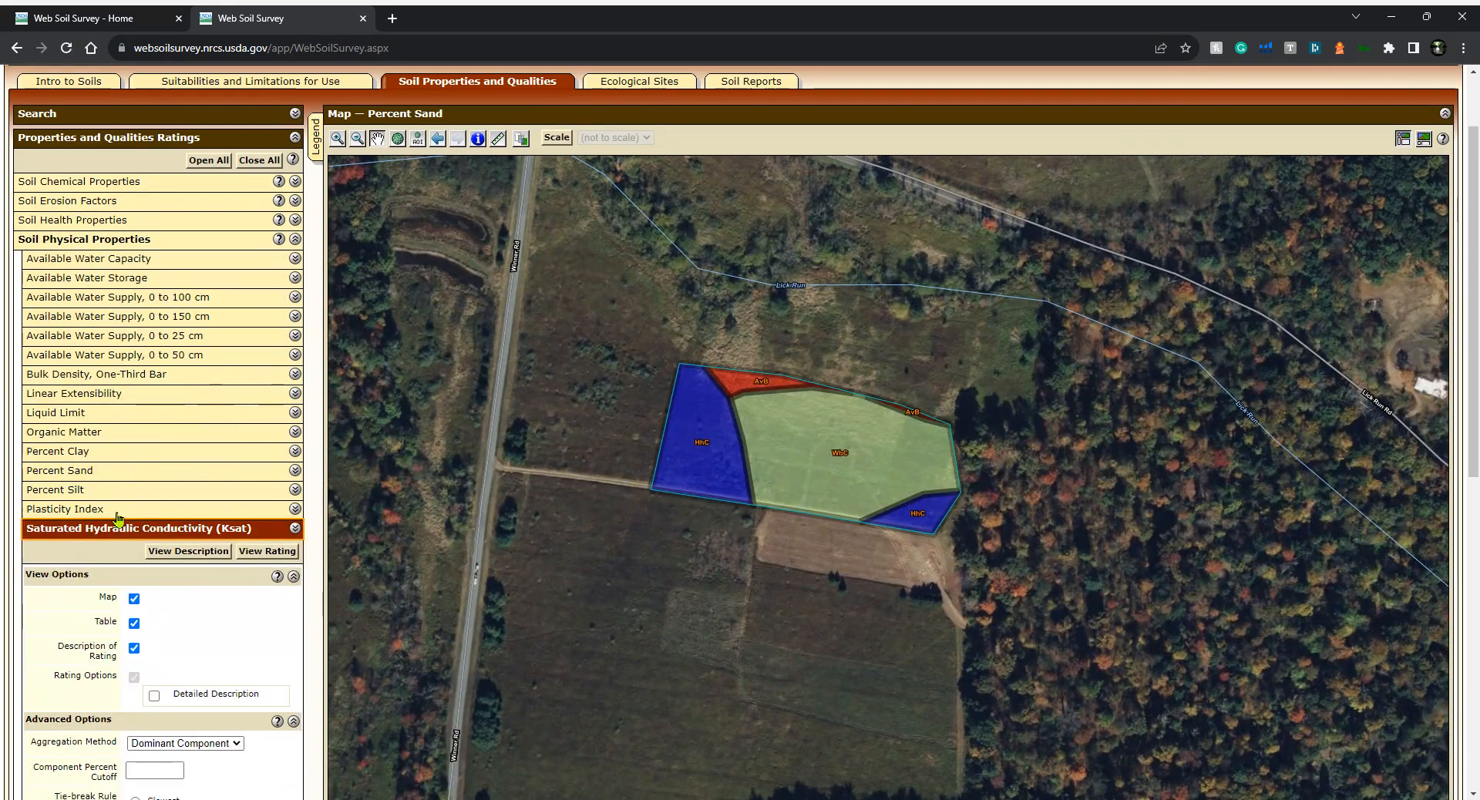
scroll(118, 518, "down", 3)
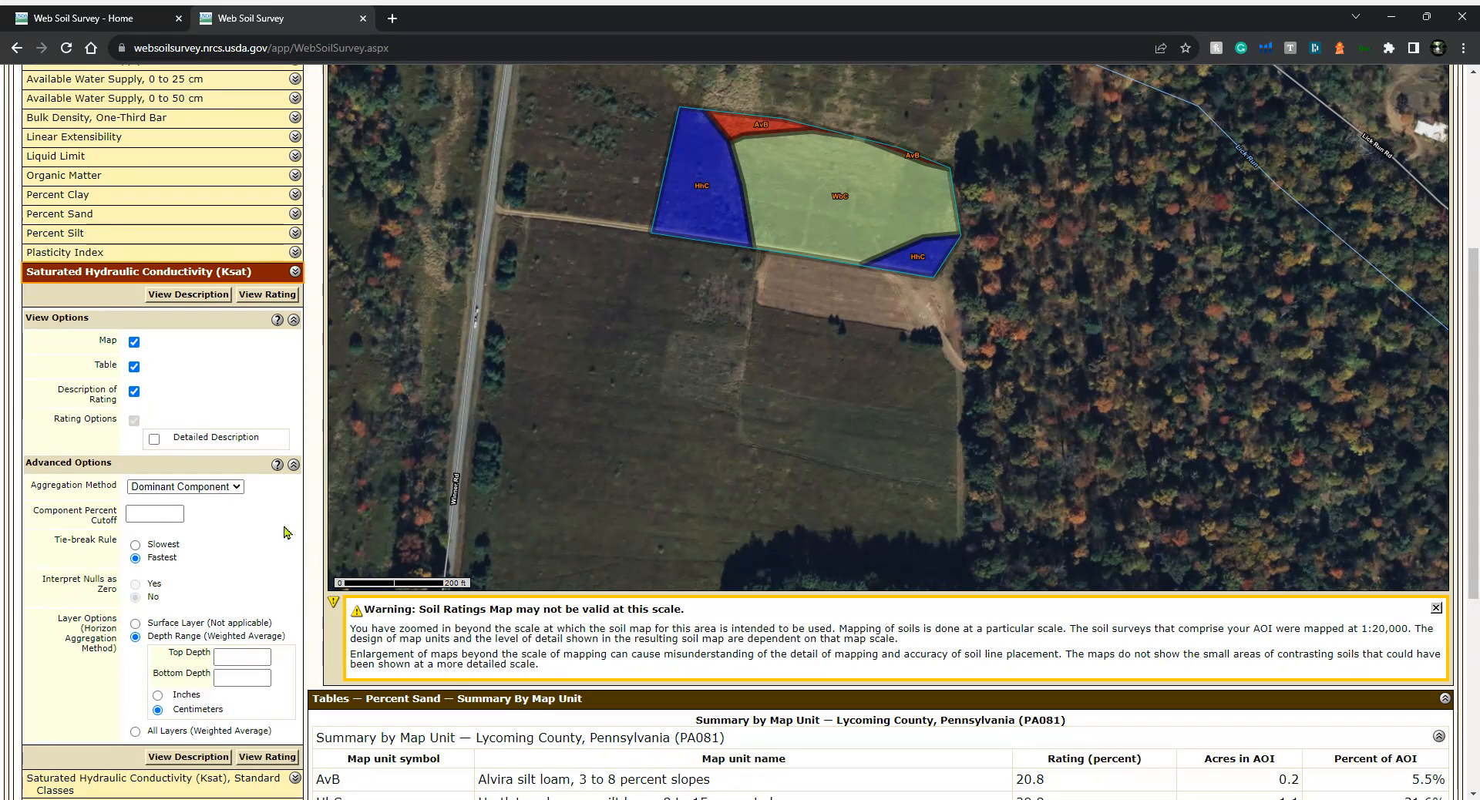
scroll(278, 532, "down", 1)
Set the Ksat aggregation method to Minimum or Maximum with a 0 to 120 inch depth range, and view the rating
left_click(216, 385)
left_click(216, 440)
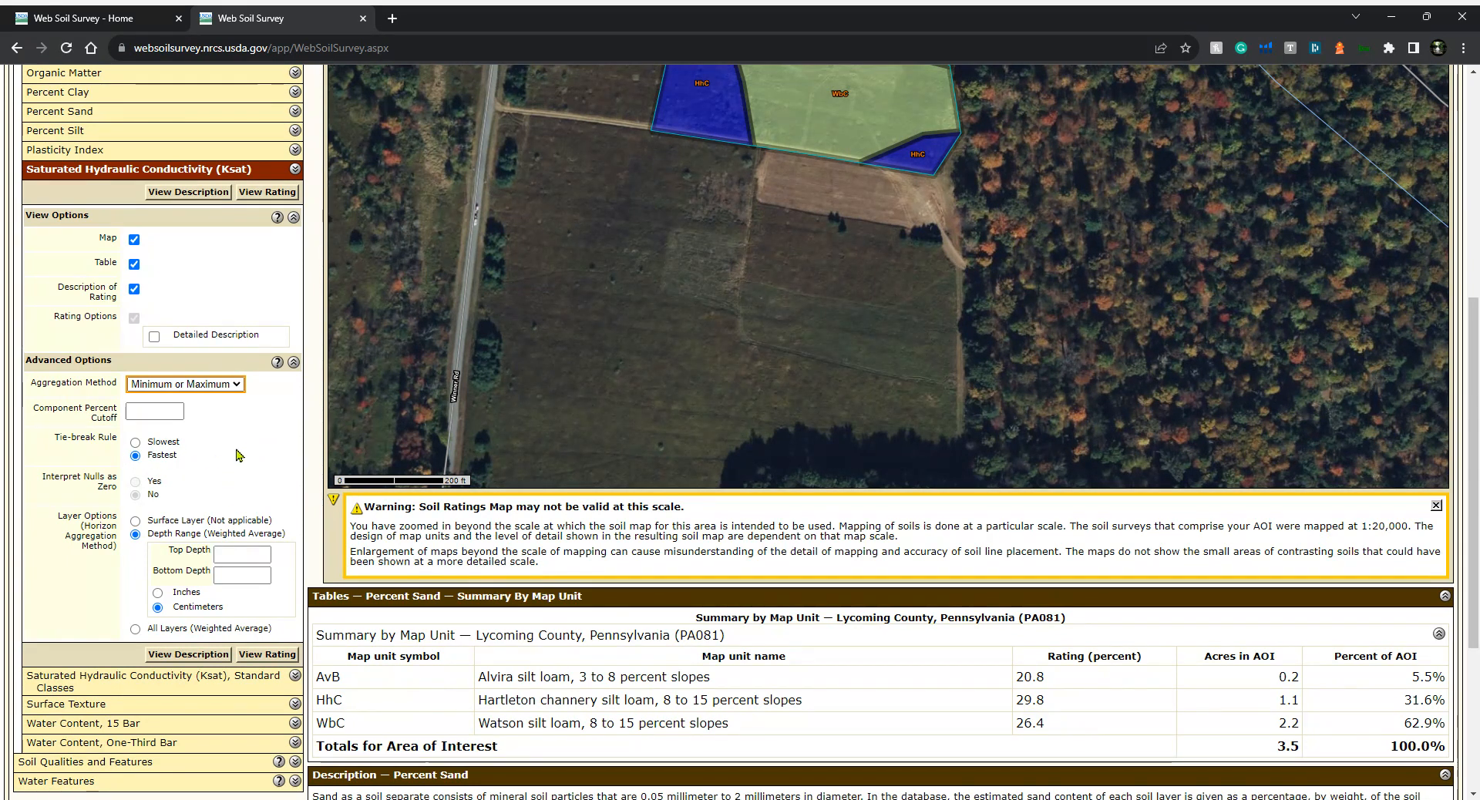
left_click(226, 552)
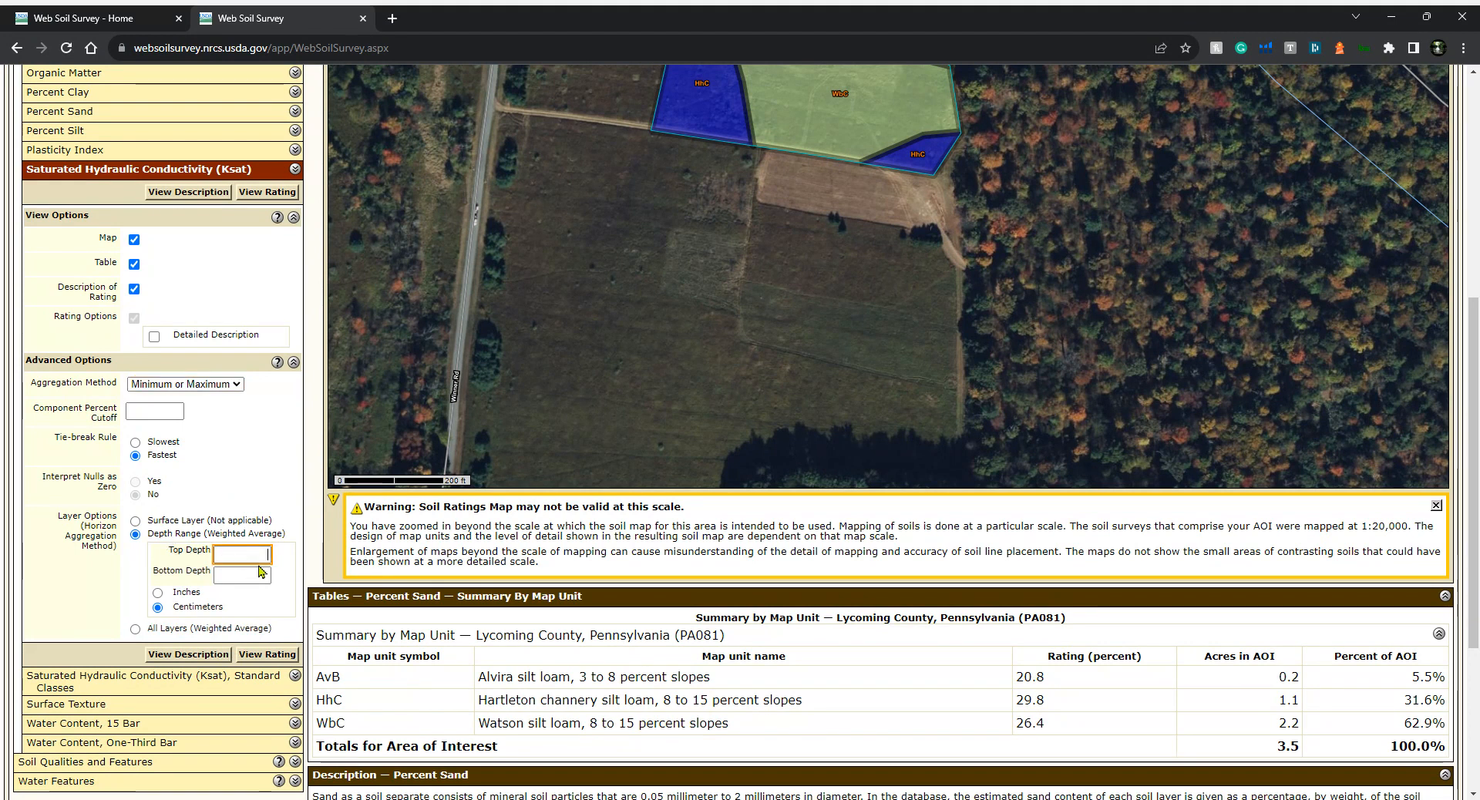
type("0")
key("Tab")
type("120")
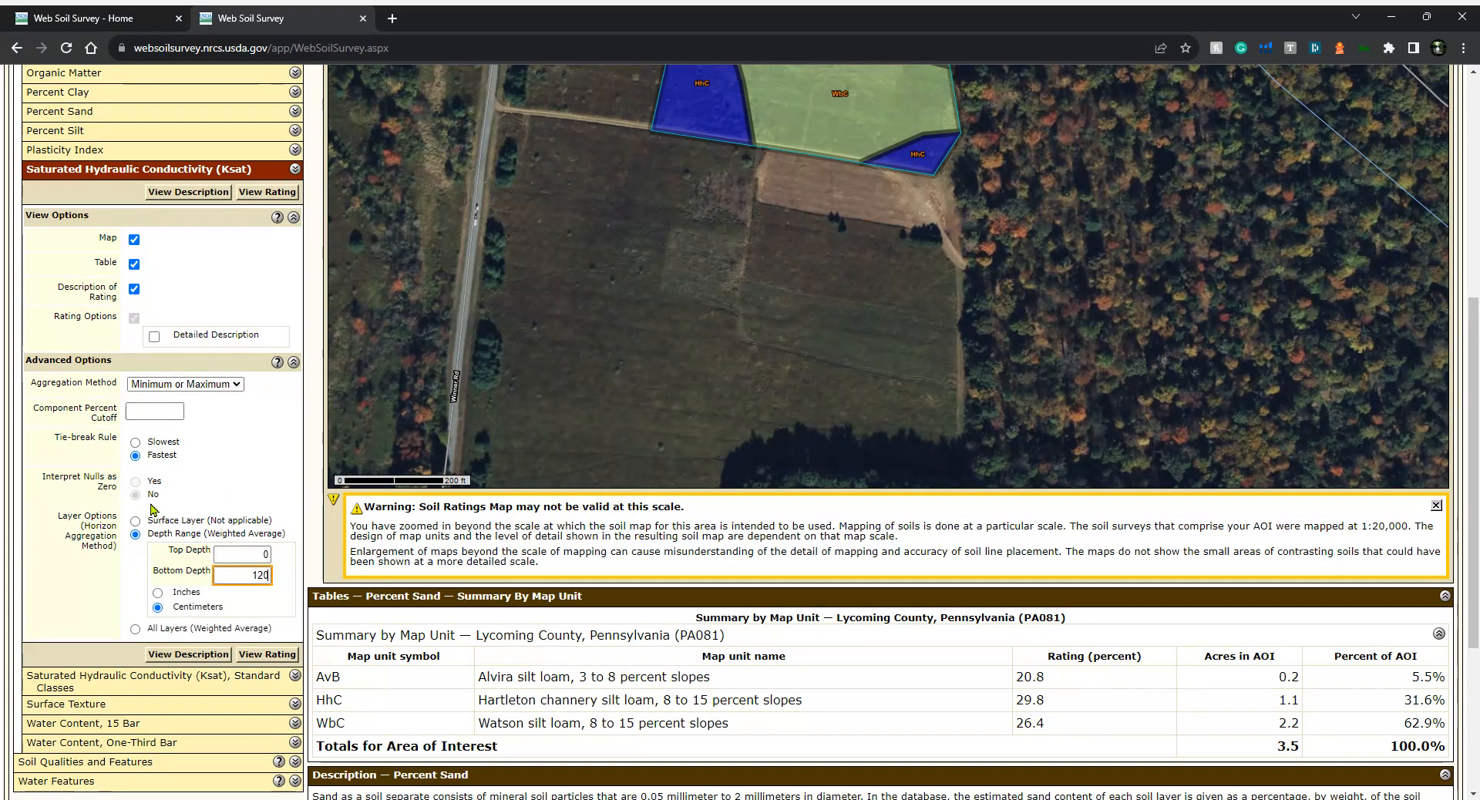
key("Tab")
left_click(158, 592)
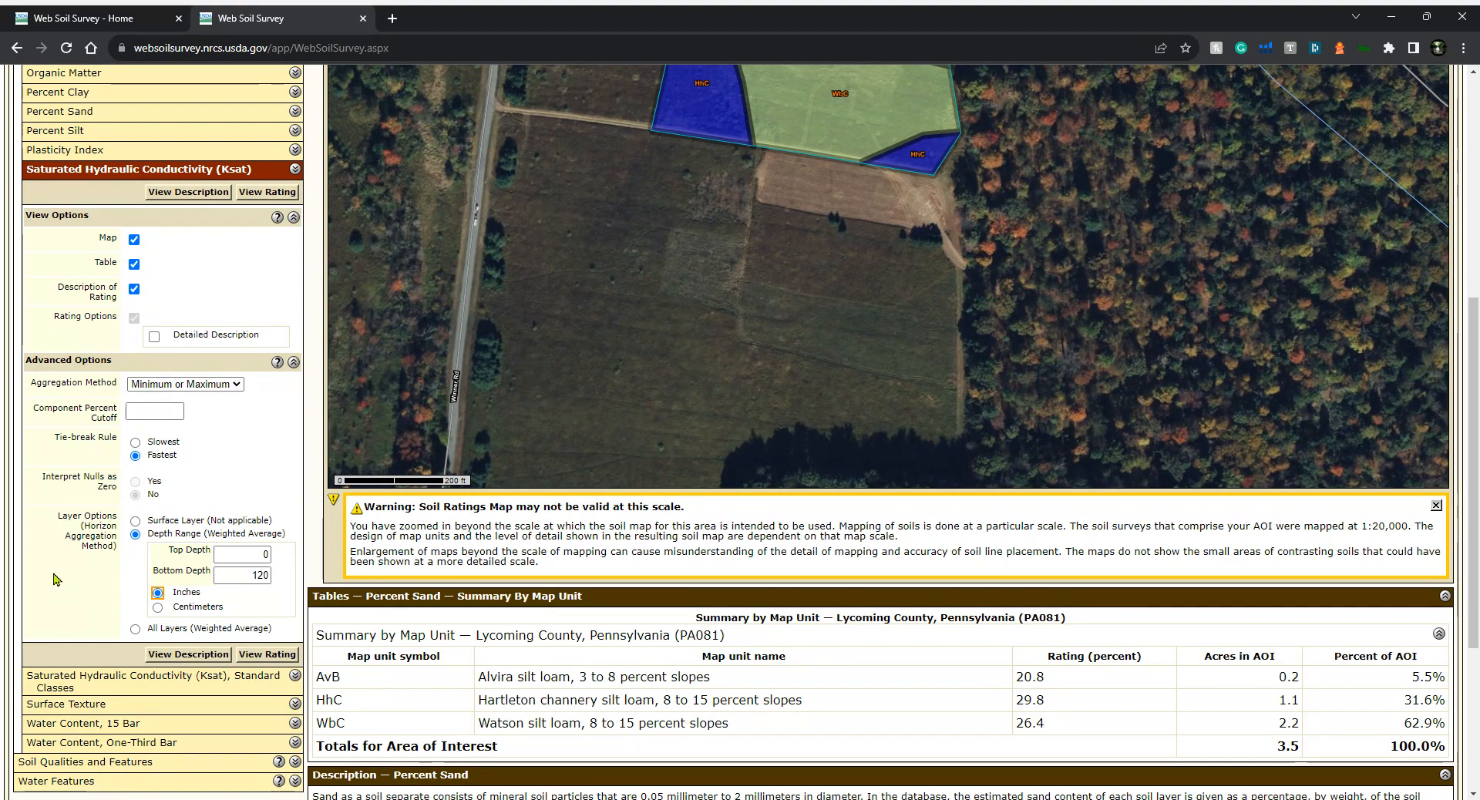
scroll(215, 465, "down", 1)
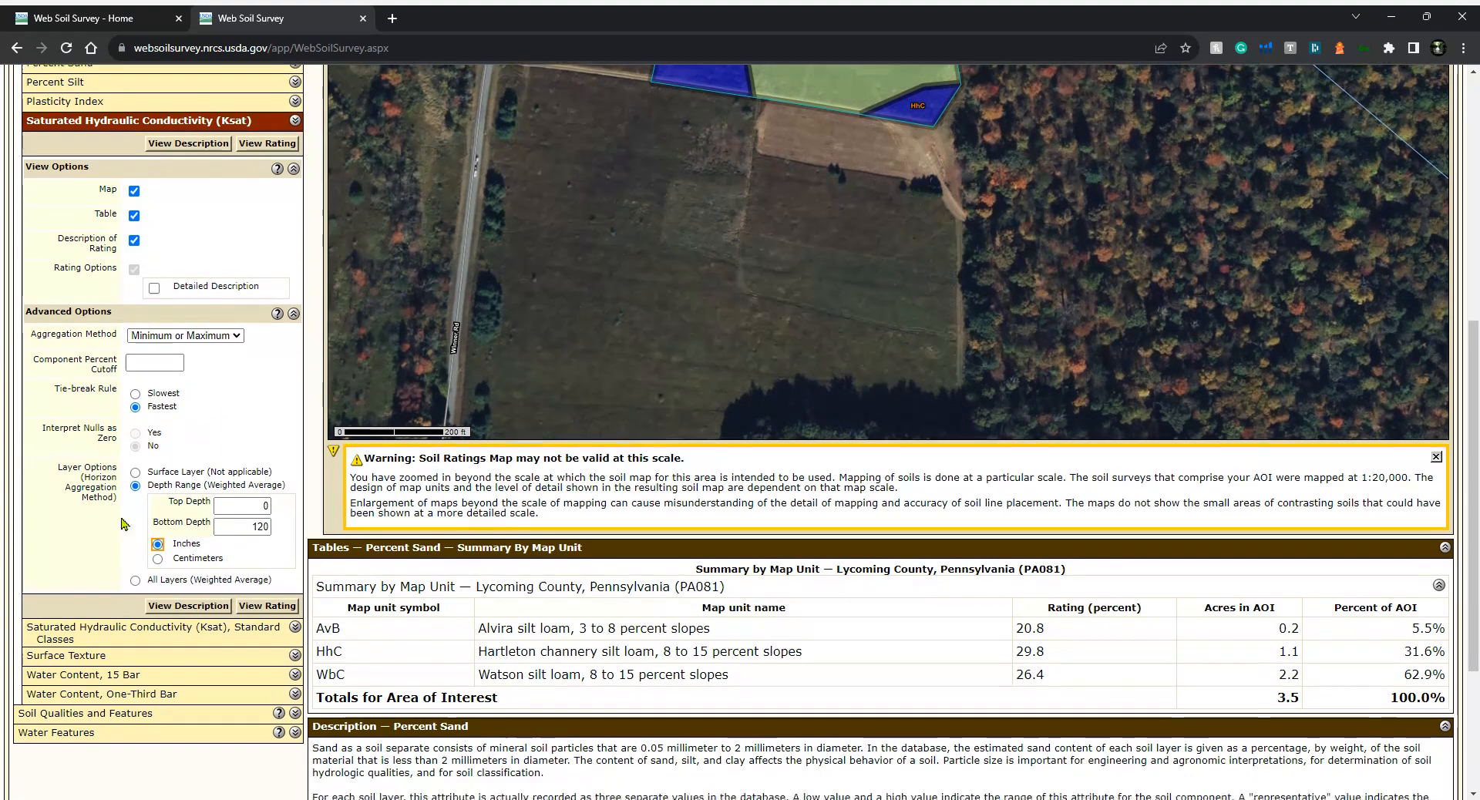
left_click(266, 607)
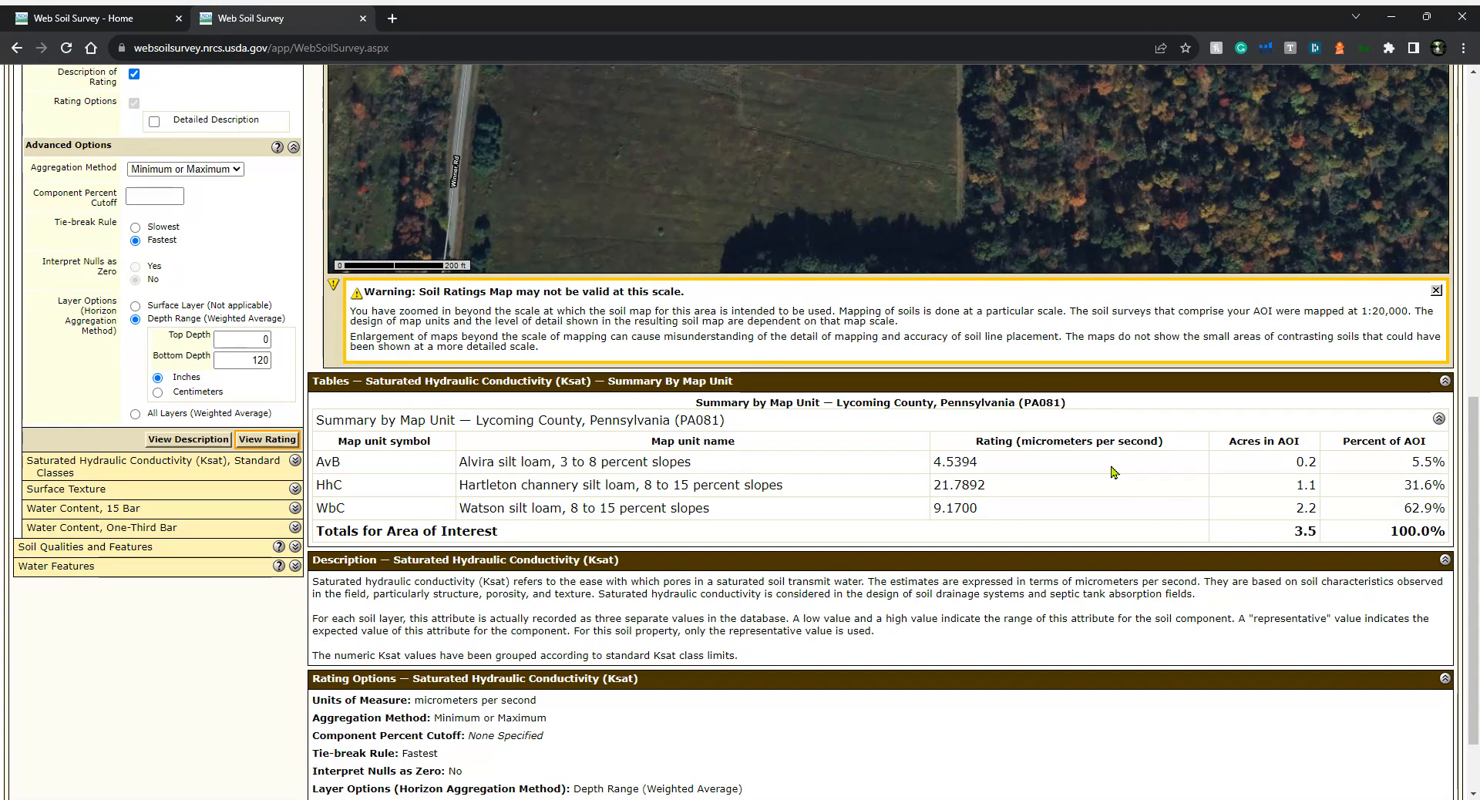
Review the Ksat summary table for each map unit in the area of interest
scroll(1112, 472, "up", 2)
scroll(1112, 471, "up", 4)
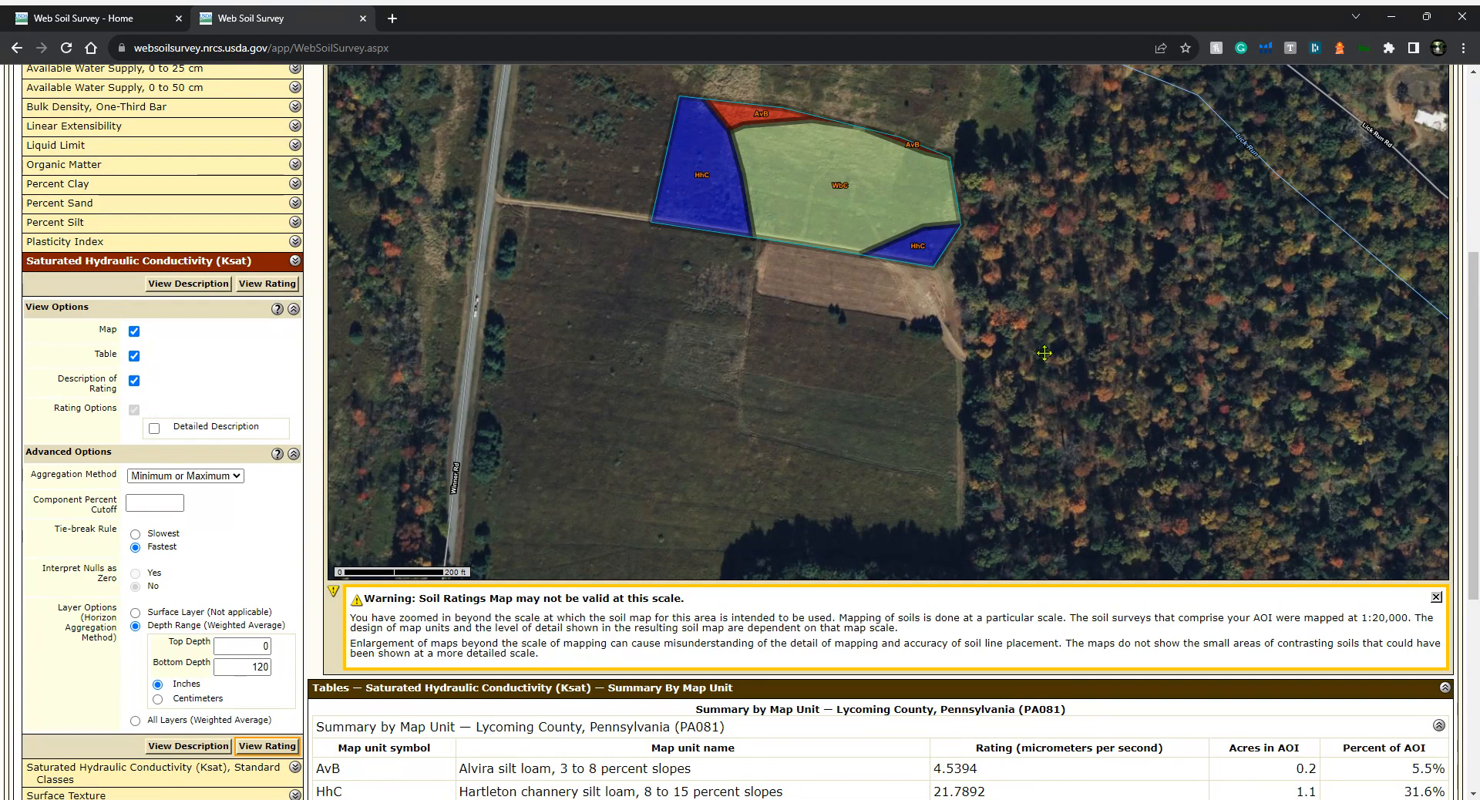
scroll(995, 609, "down", 2)
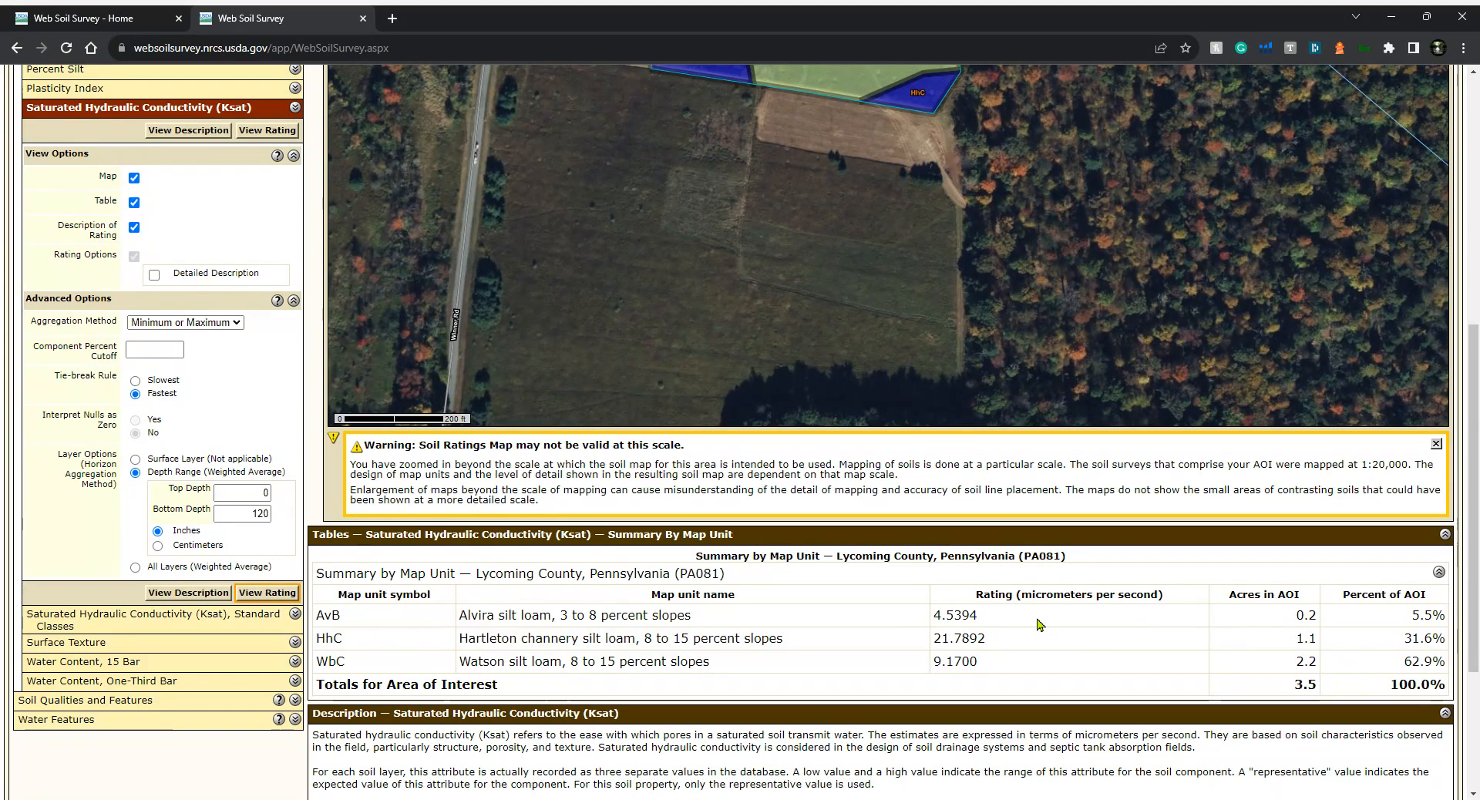
scroll(1037, 625, "down", 1)
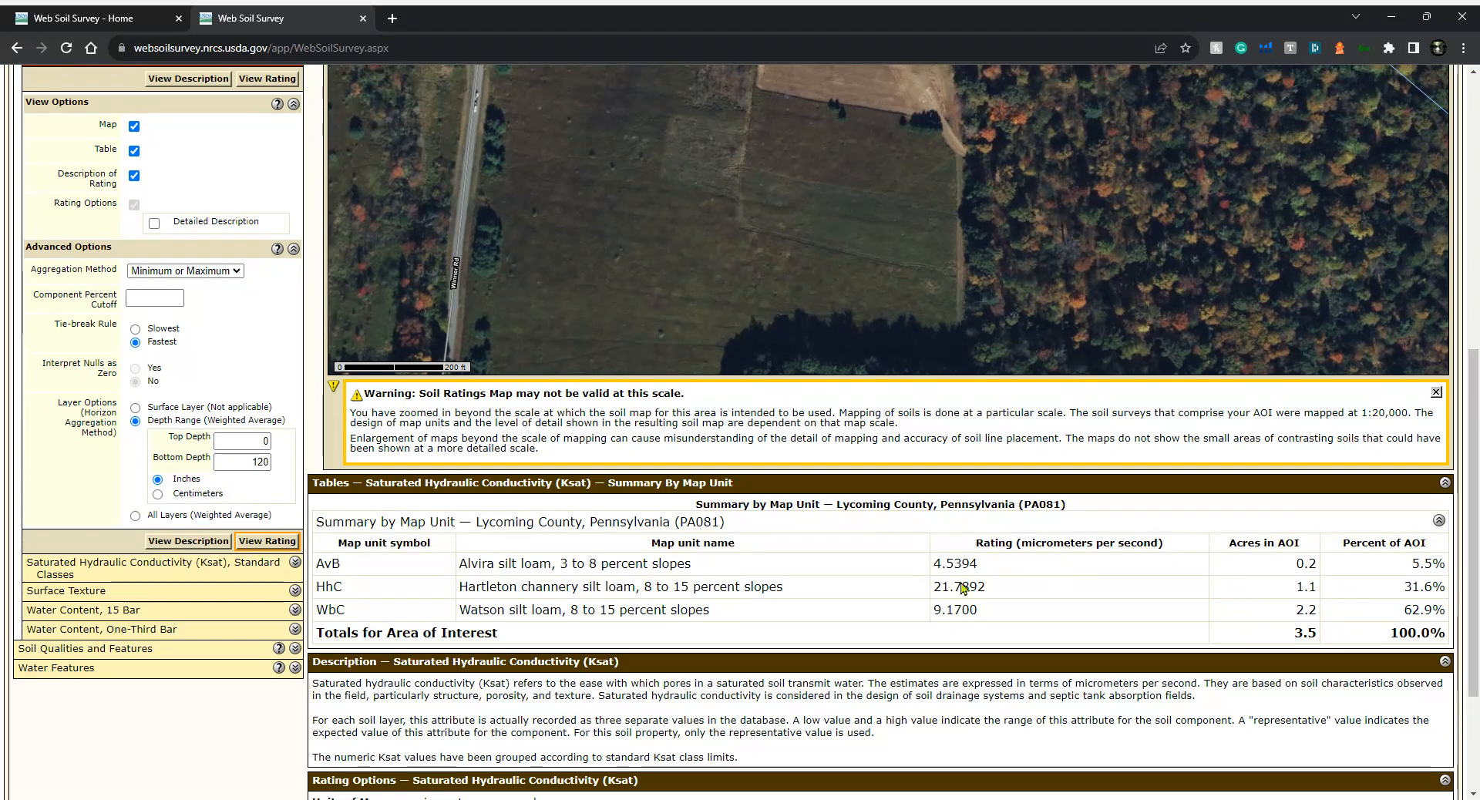
scroll(1030, 571, "down", 1)
scroll(1030, 571, "up", 8)
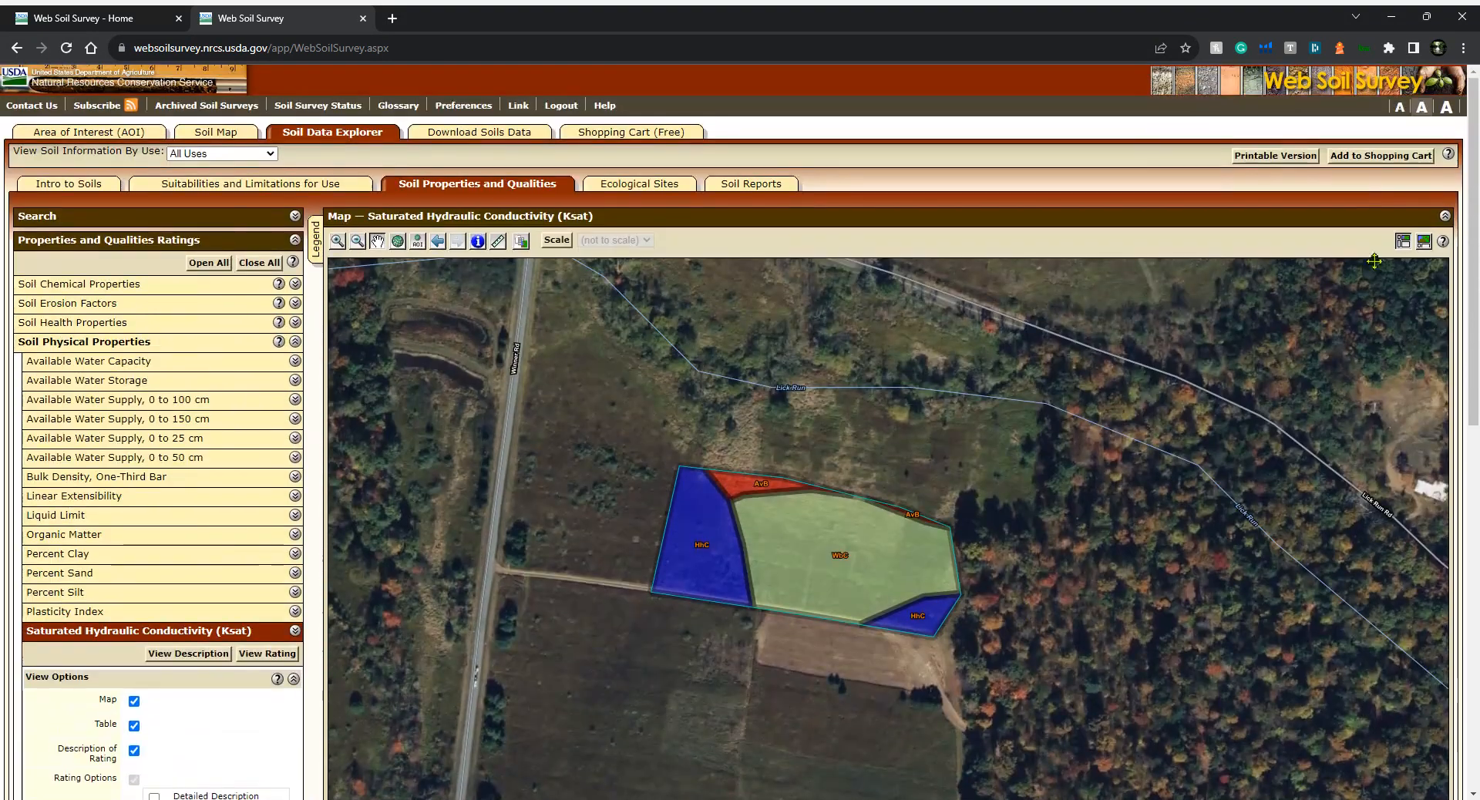
left_click(1381, 156)
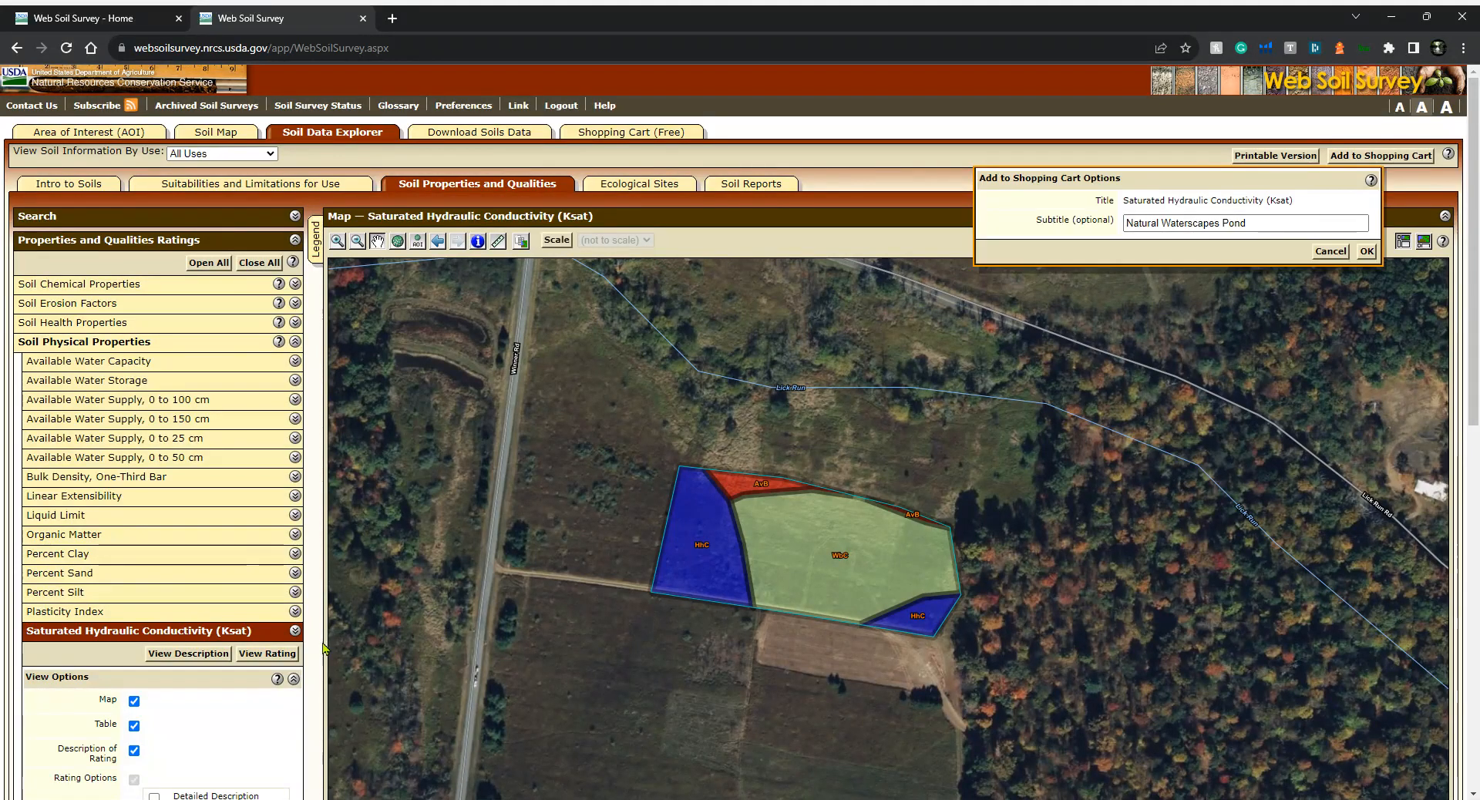
left_click(294, 630)
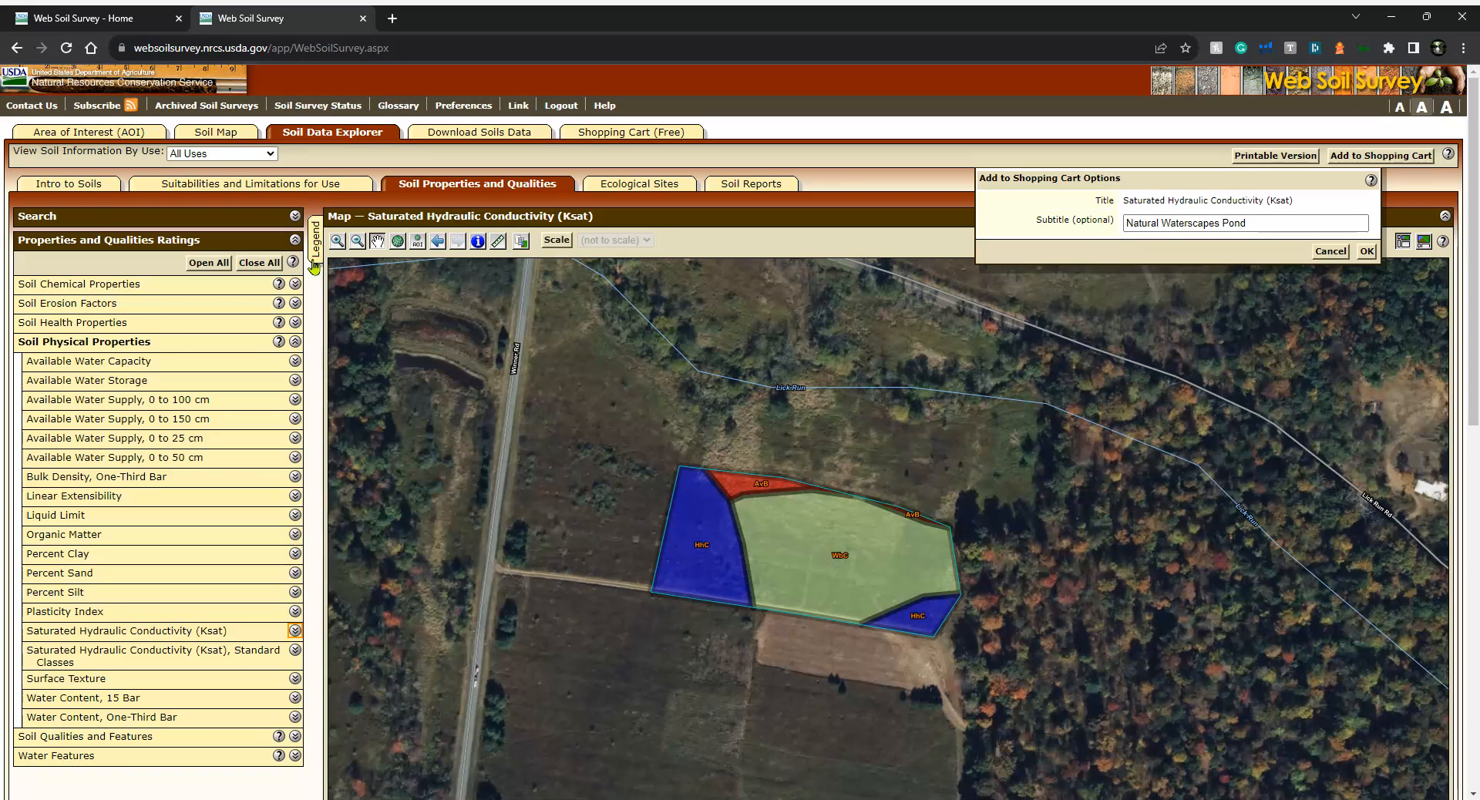
left_click(295, 241)
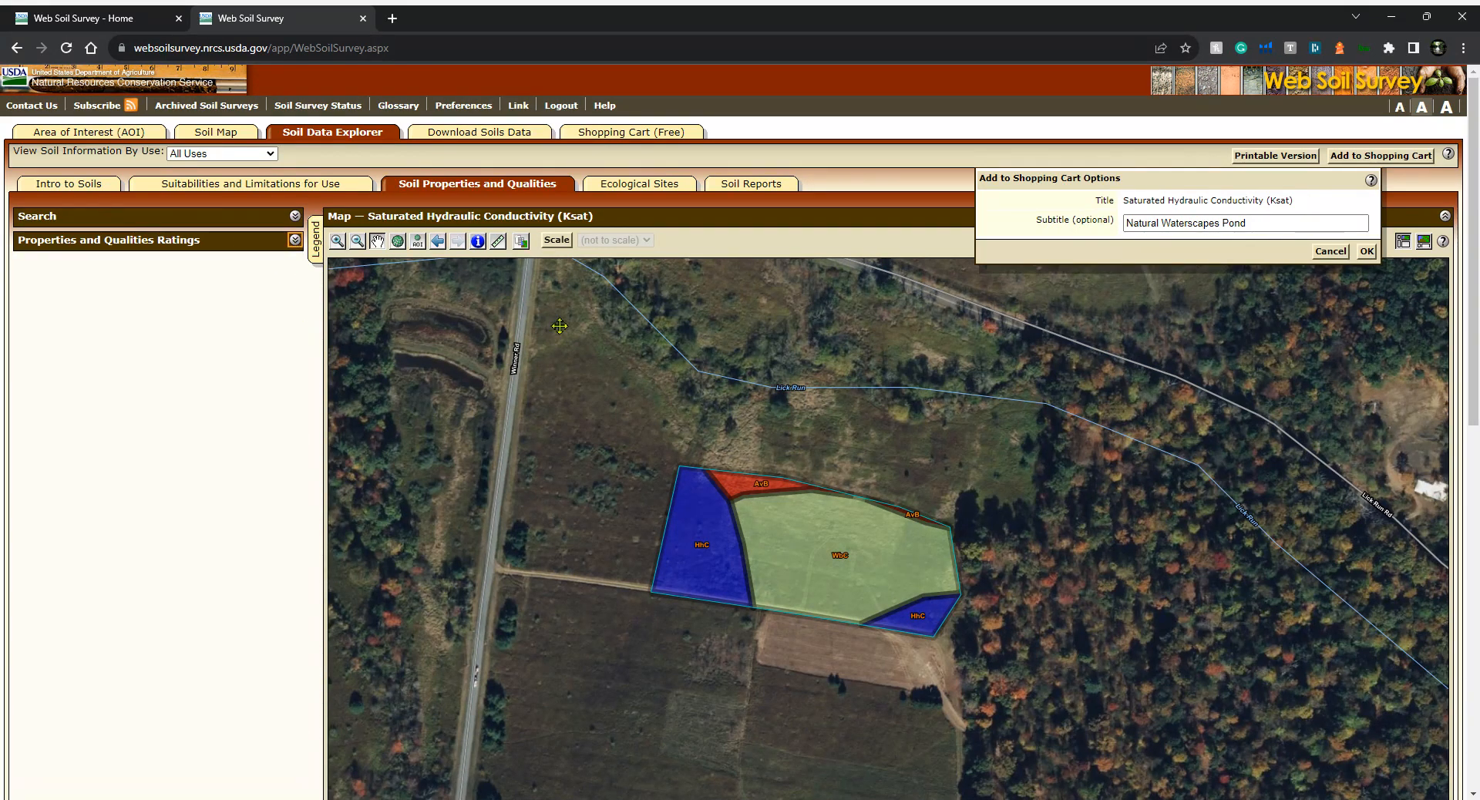
left_click(746, 188)
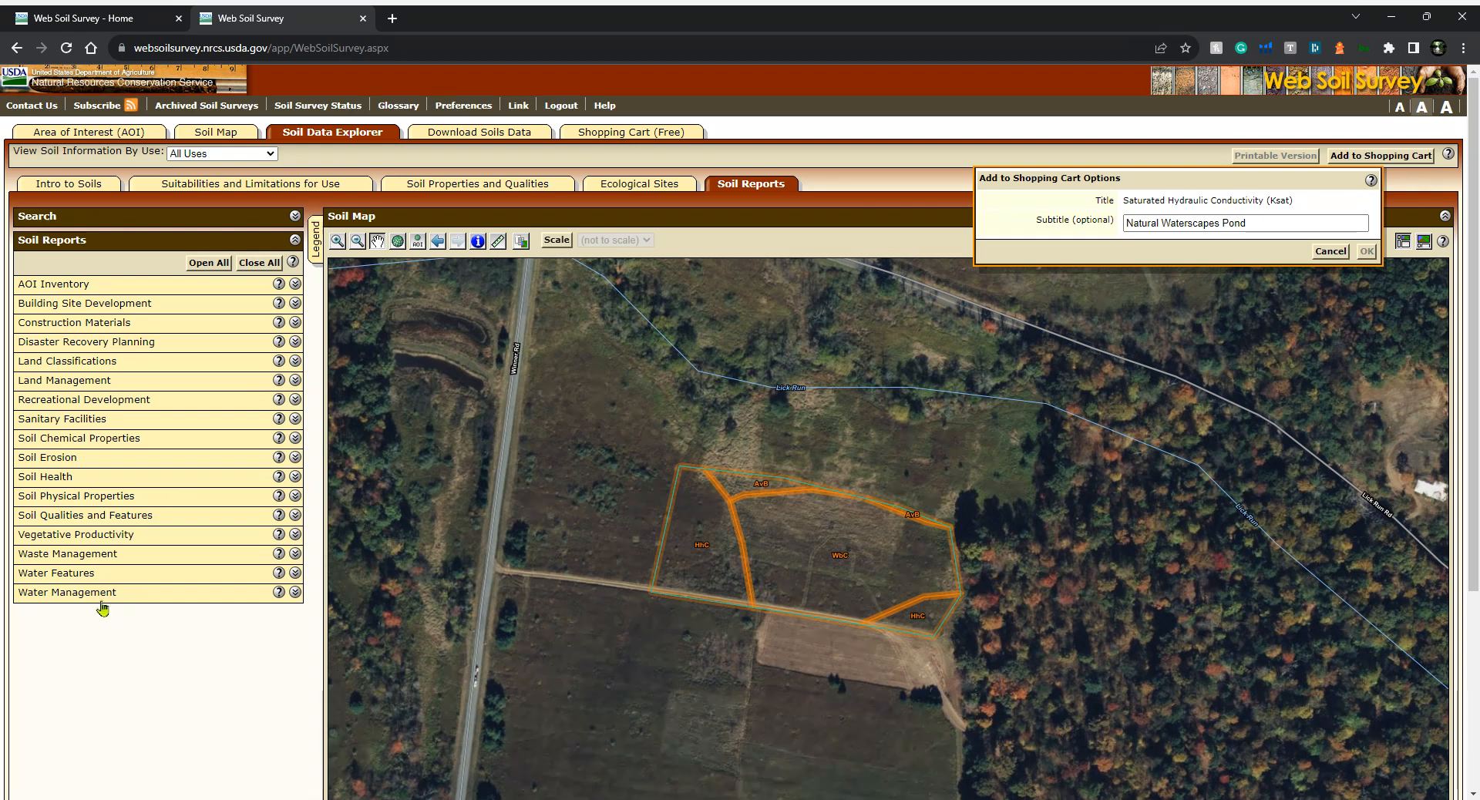
left_click(453, 192)
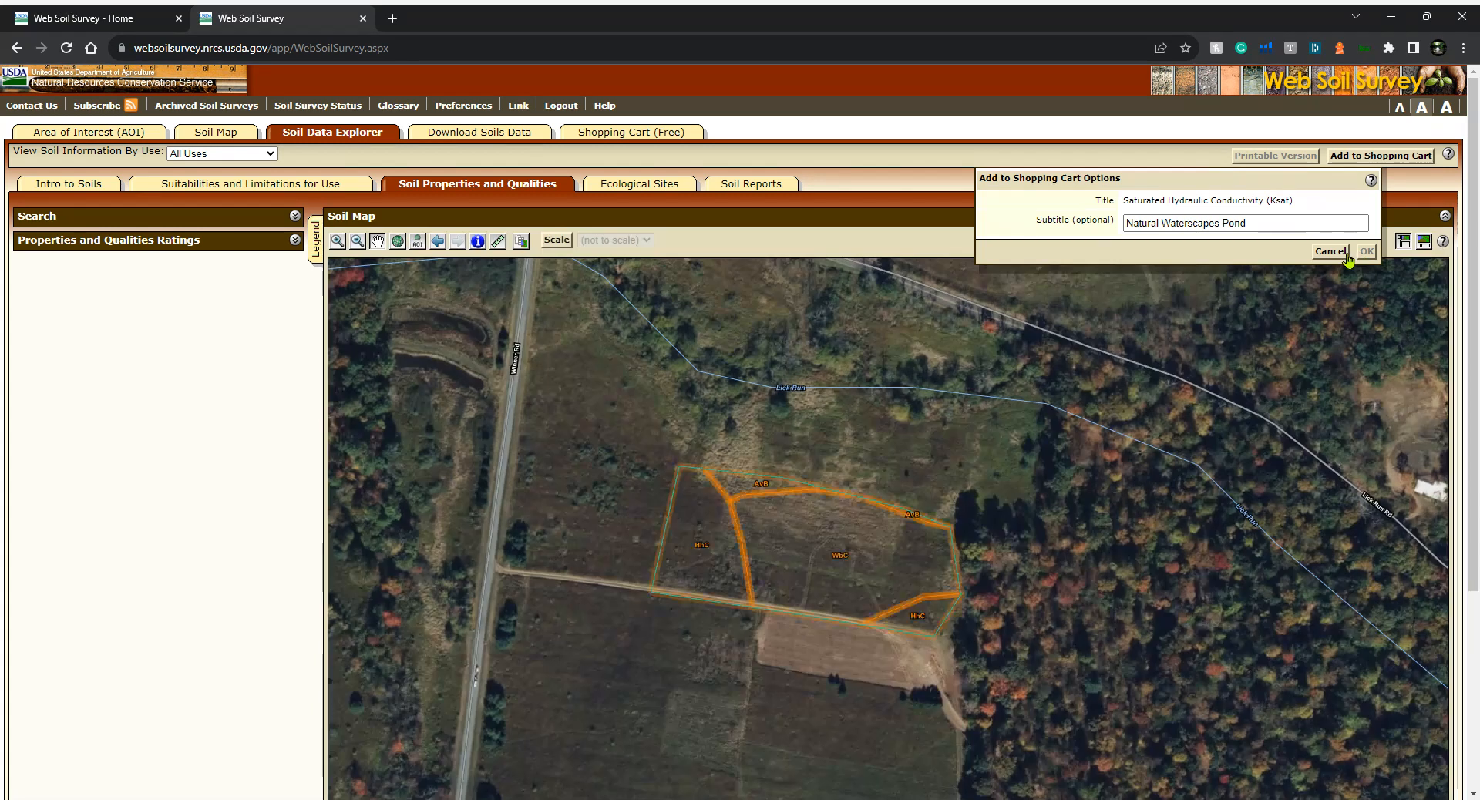
left_click(1363, 253)
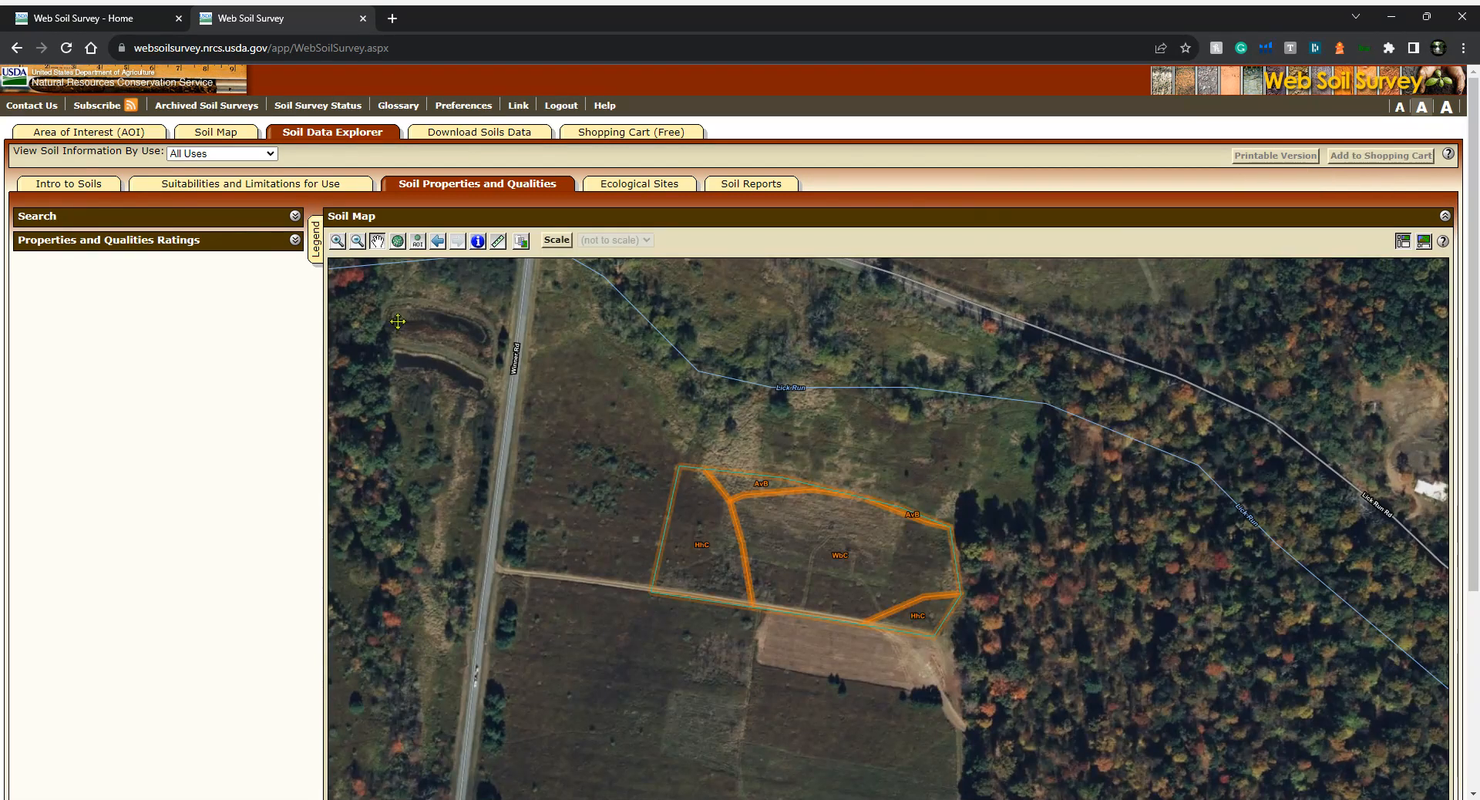
Reopen the Saturated Hydraulic Conductivity (Ksat) rating under Soil Physical Properties and view the rating again
left_click(295, 240)
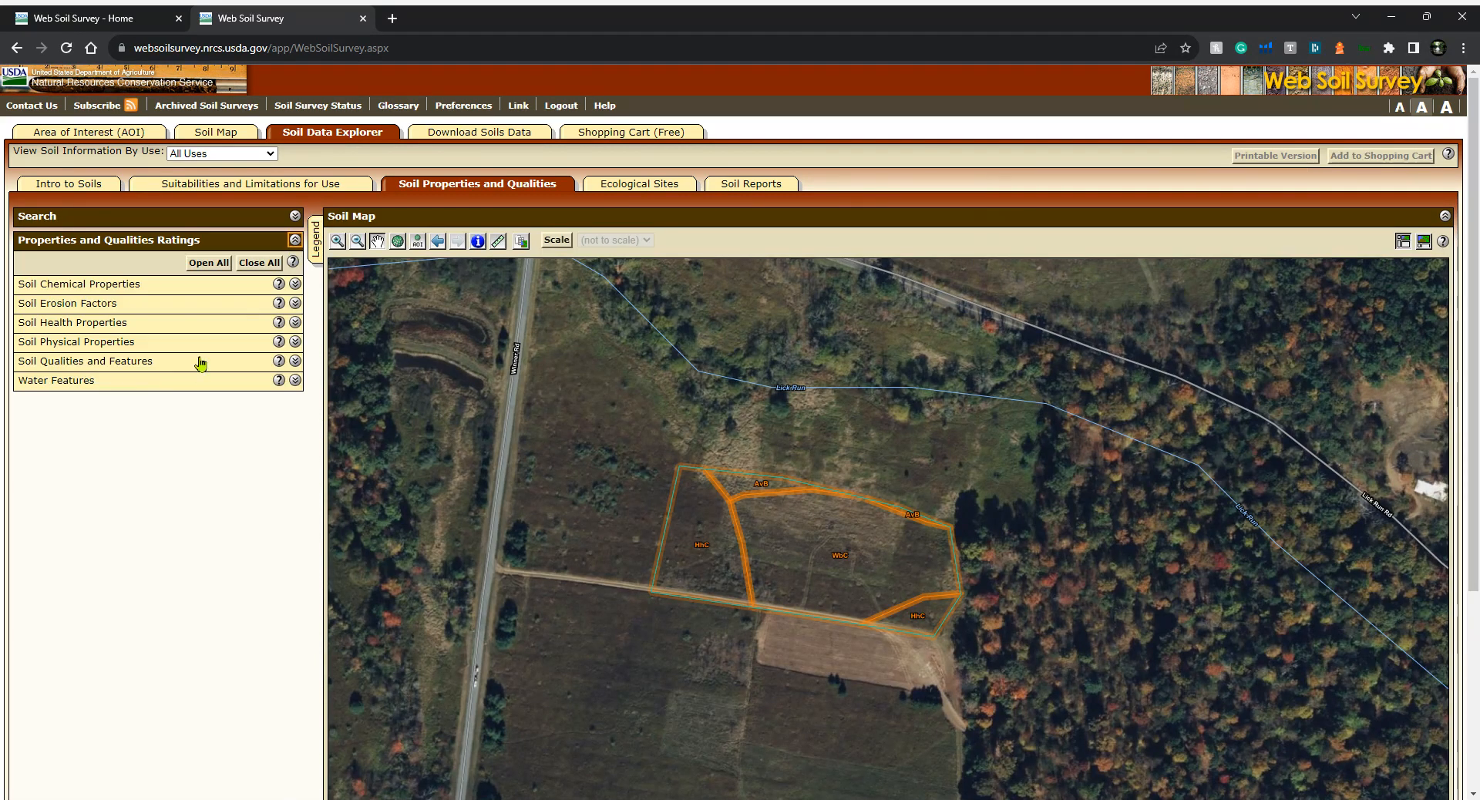
left_click(165, 384)
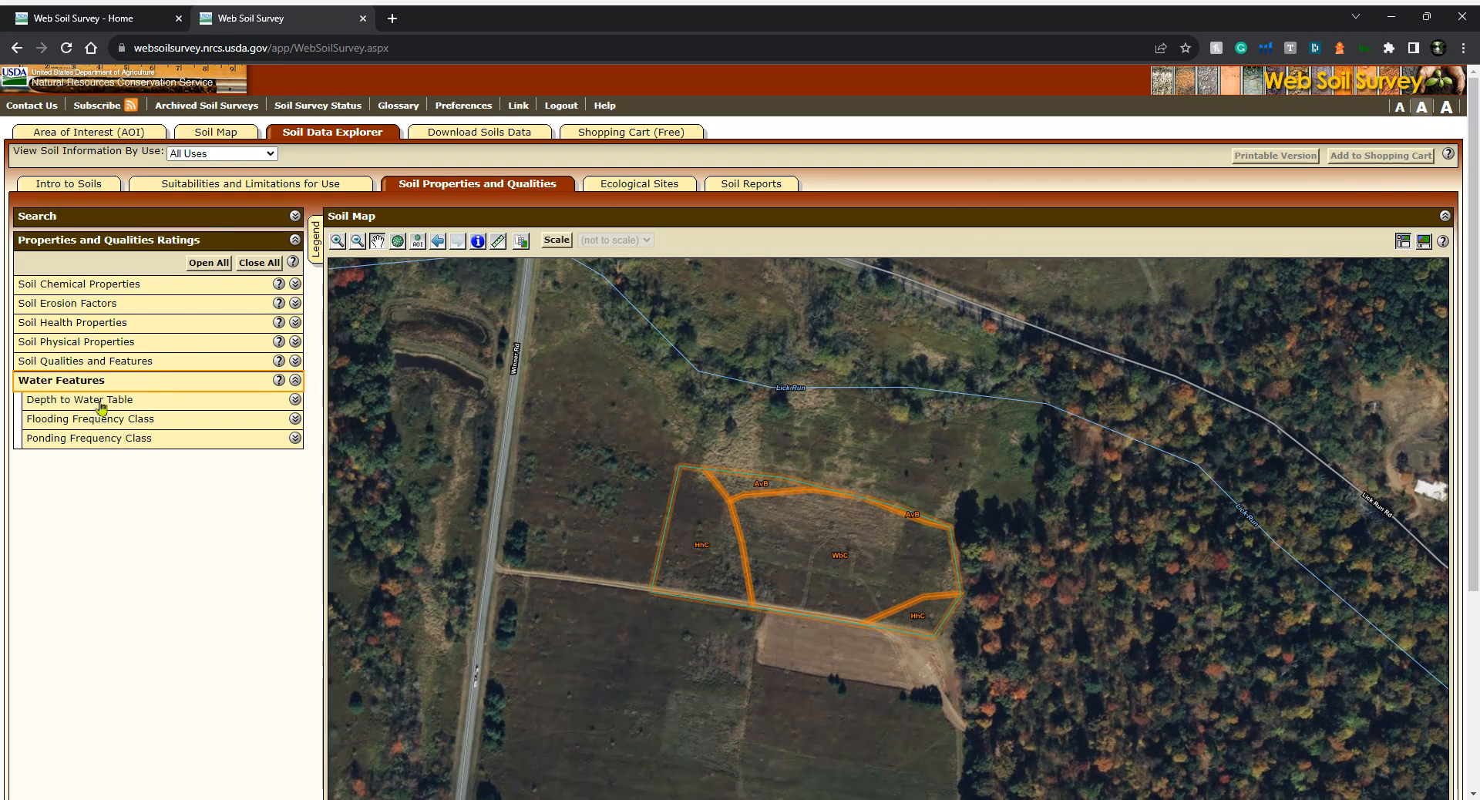
left_click(163, 382)
left_click(322, 185)
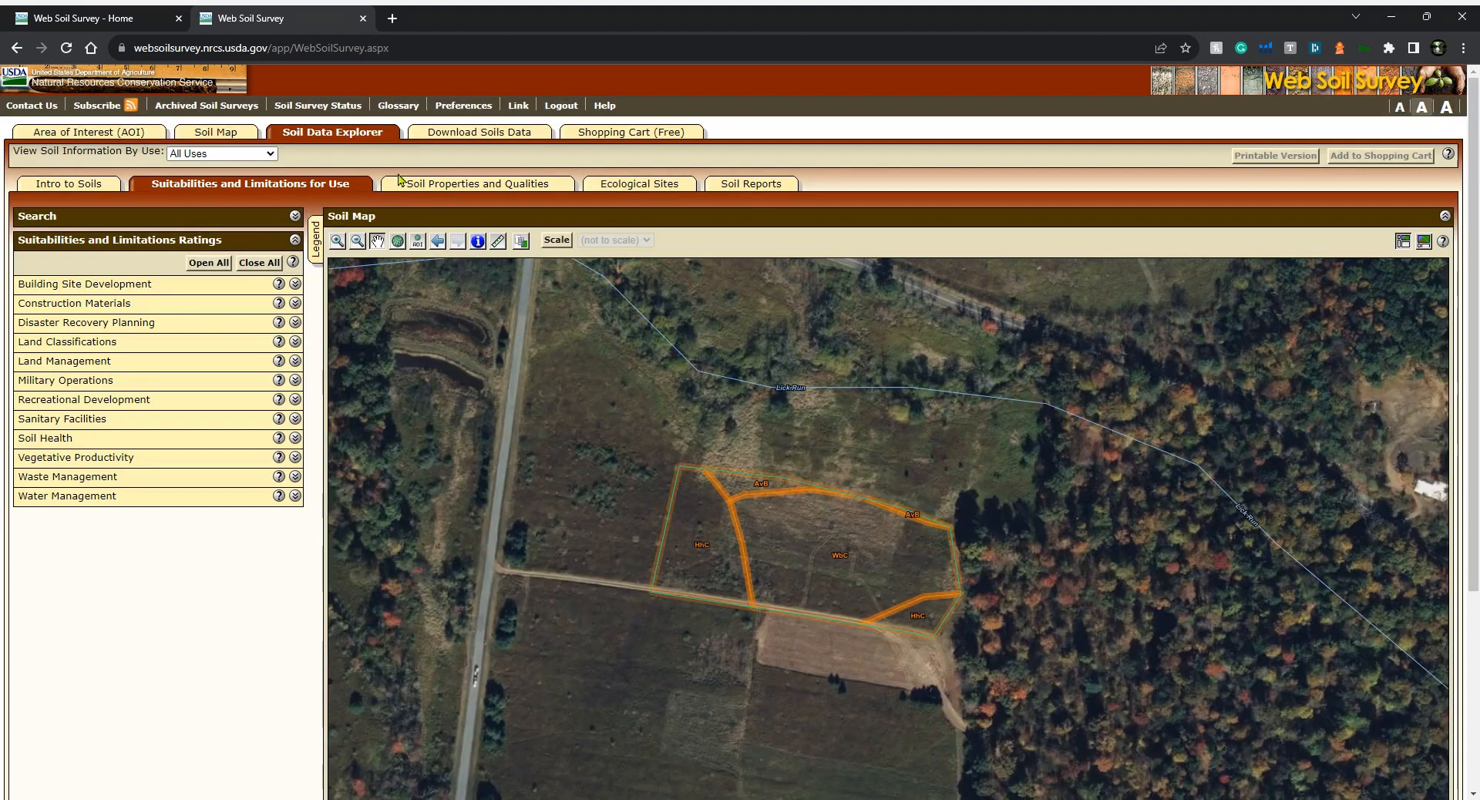
left_click(426, 186)
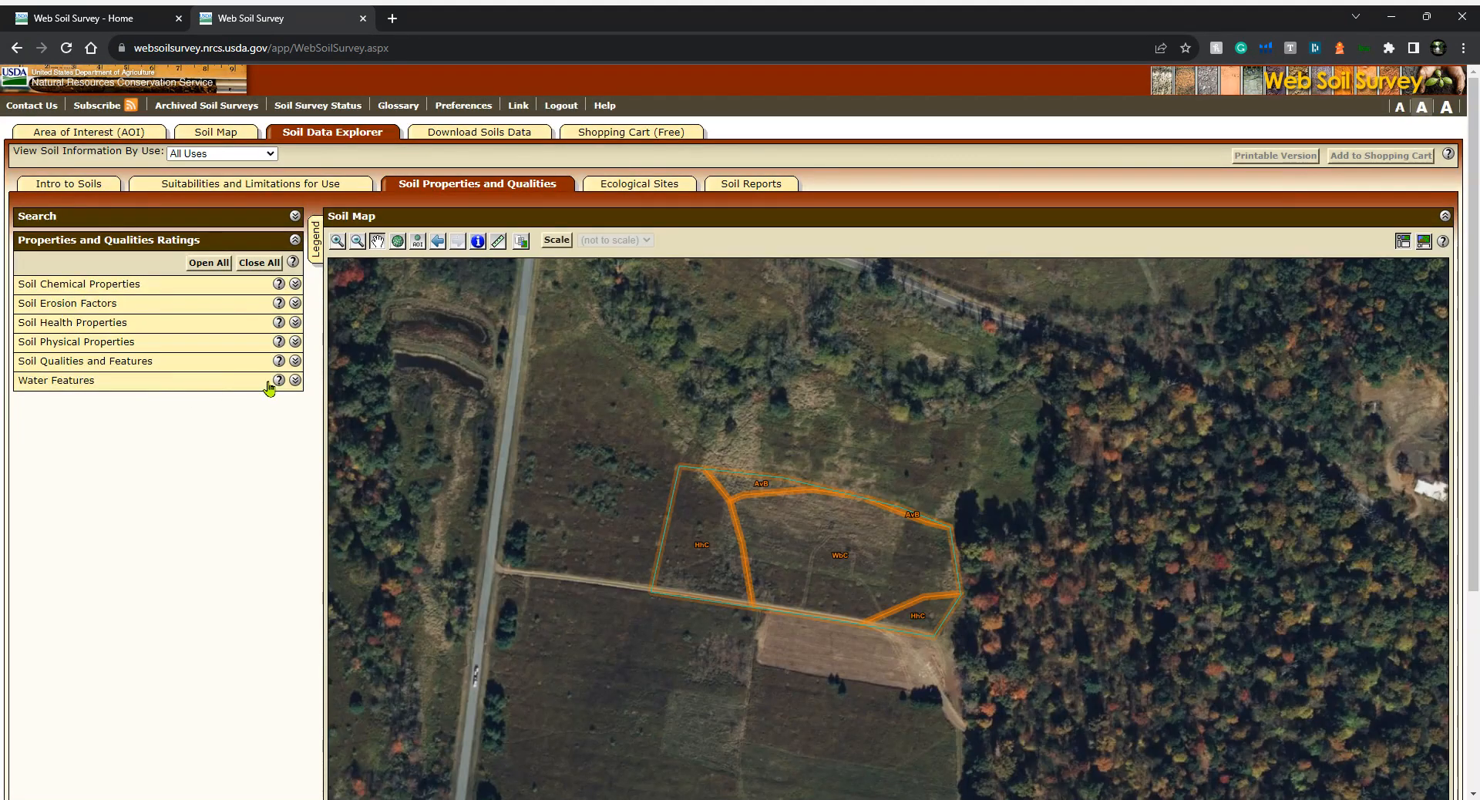
left_click(139, 343)
scroll(137, 505, "down", 1)
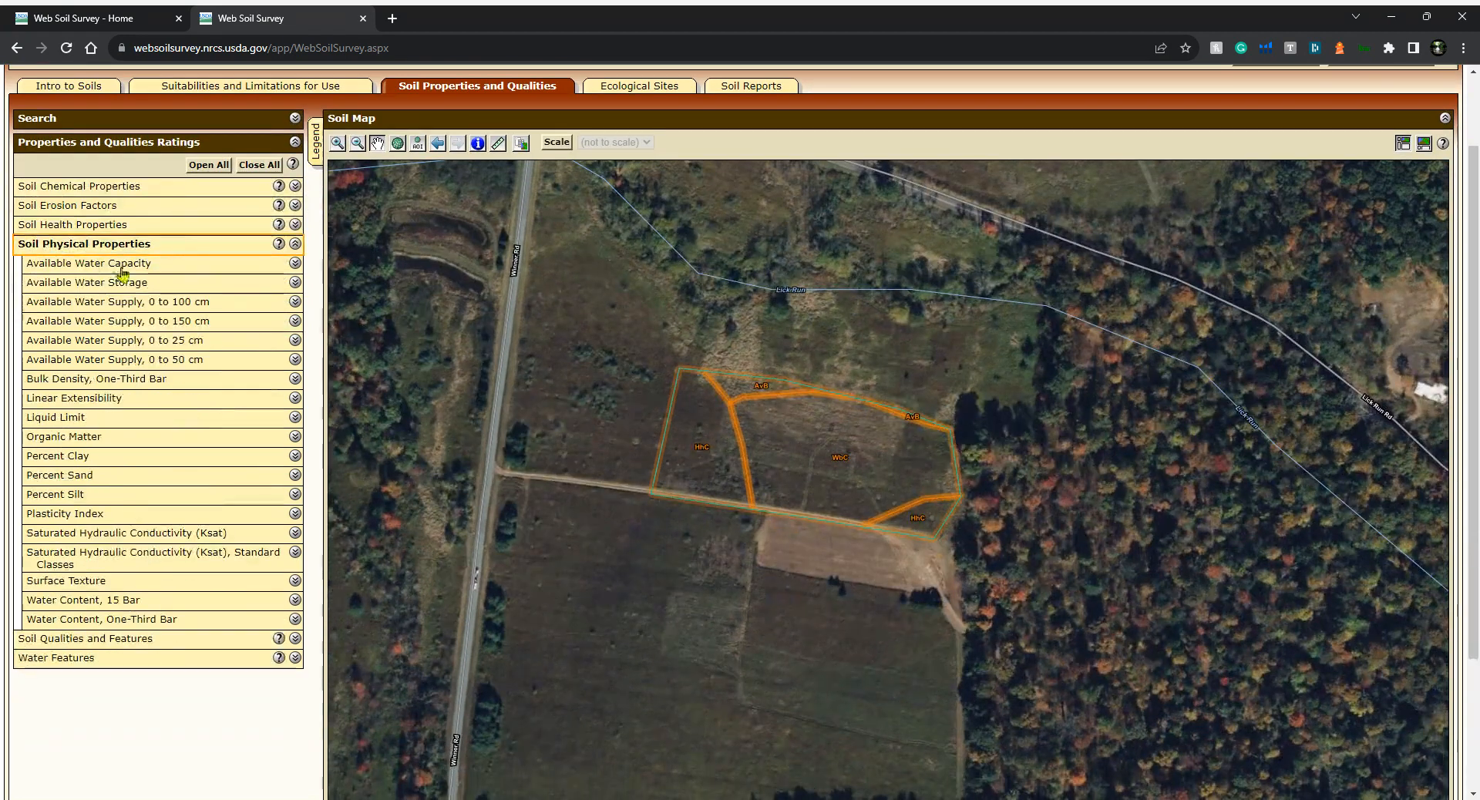
left_click(141, 542)
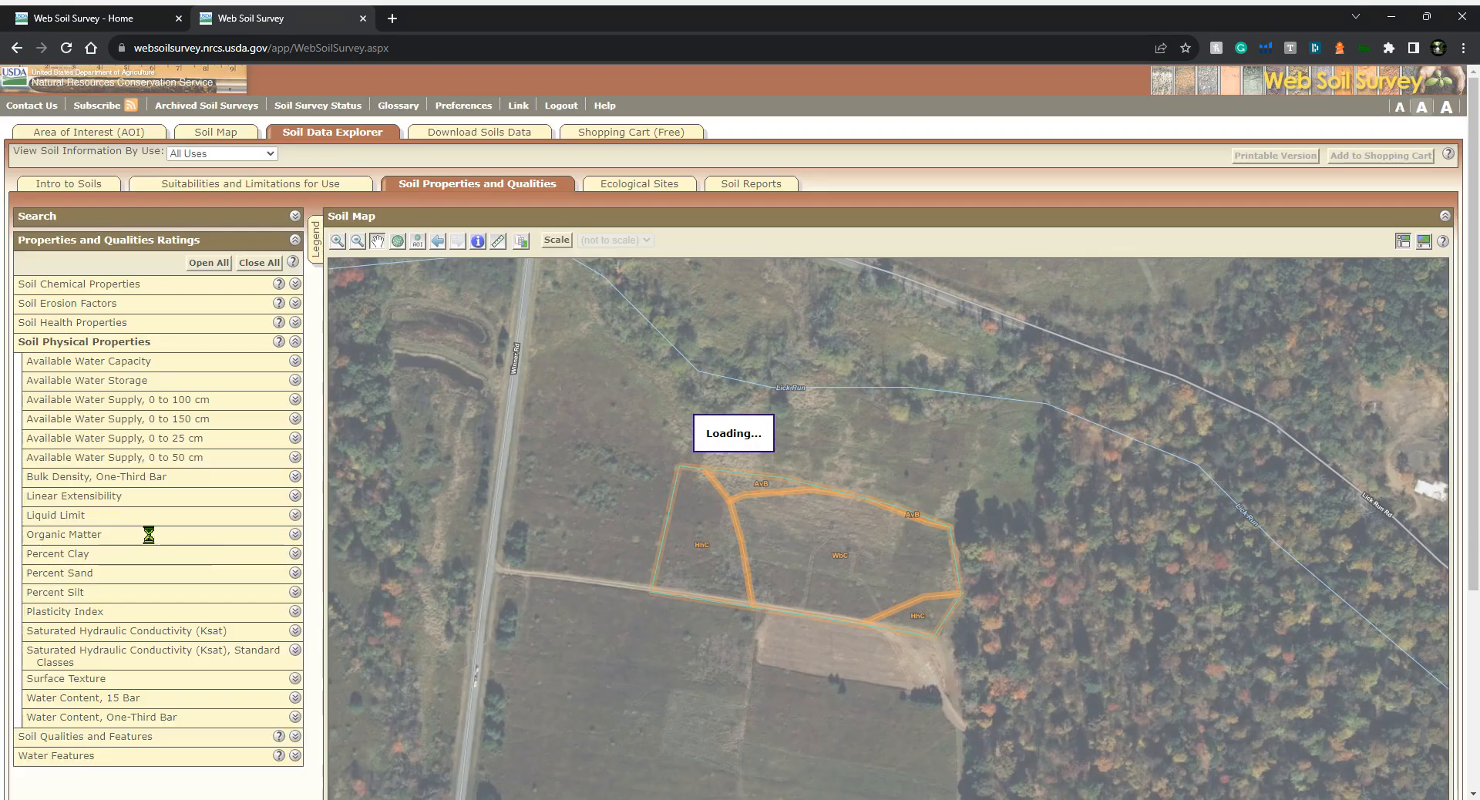
scroll(231, 555, "down", 3)
scroll(232, 549, "down", 1)
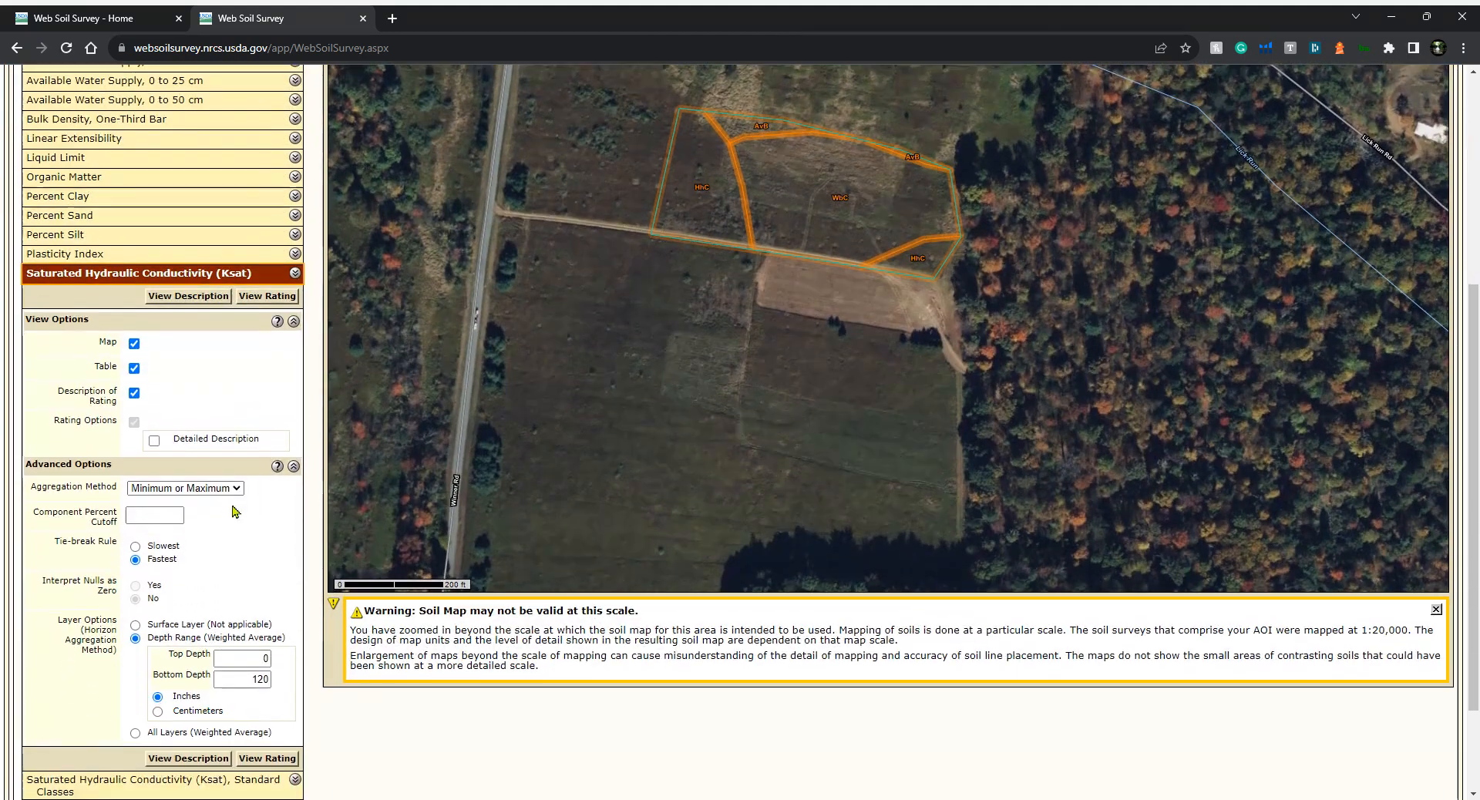
scroll(141, 628, "down", 3)
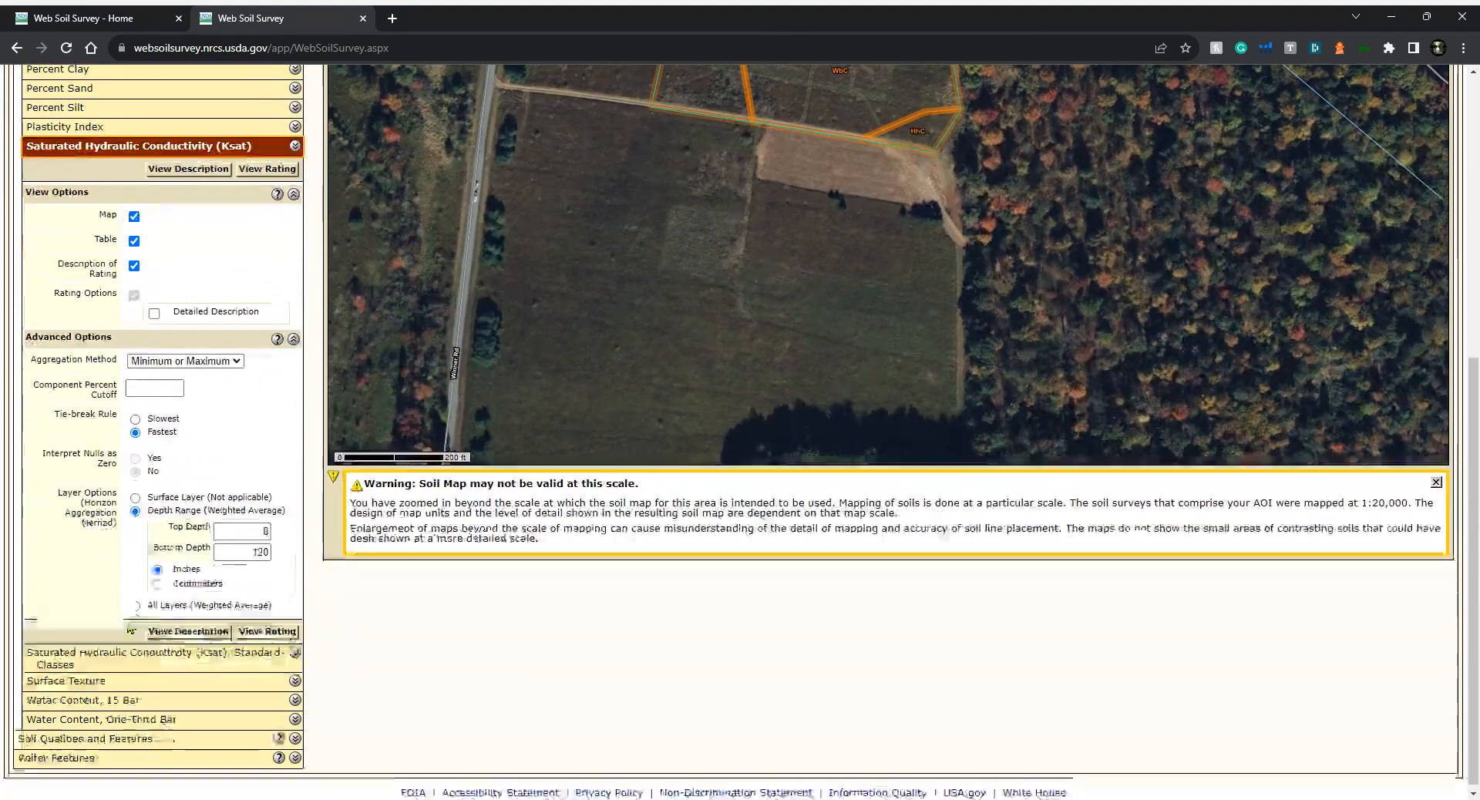
left_click(265, 626)
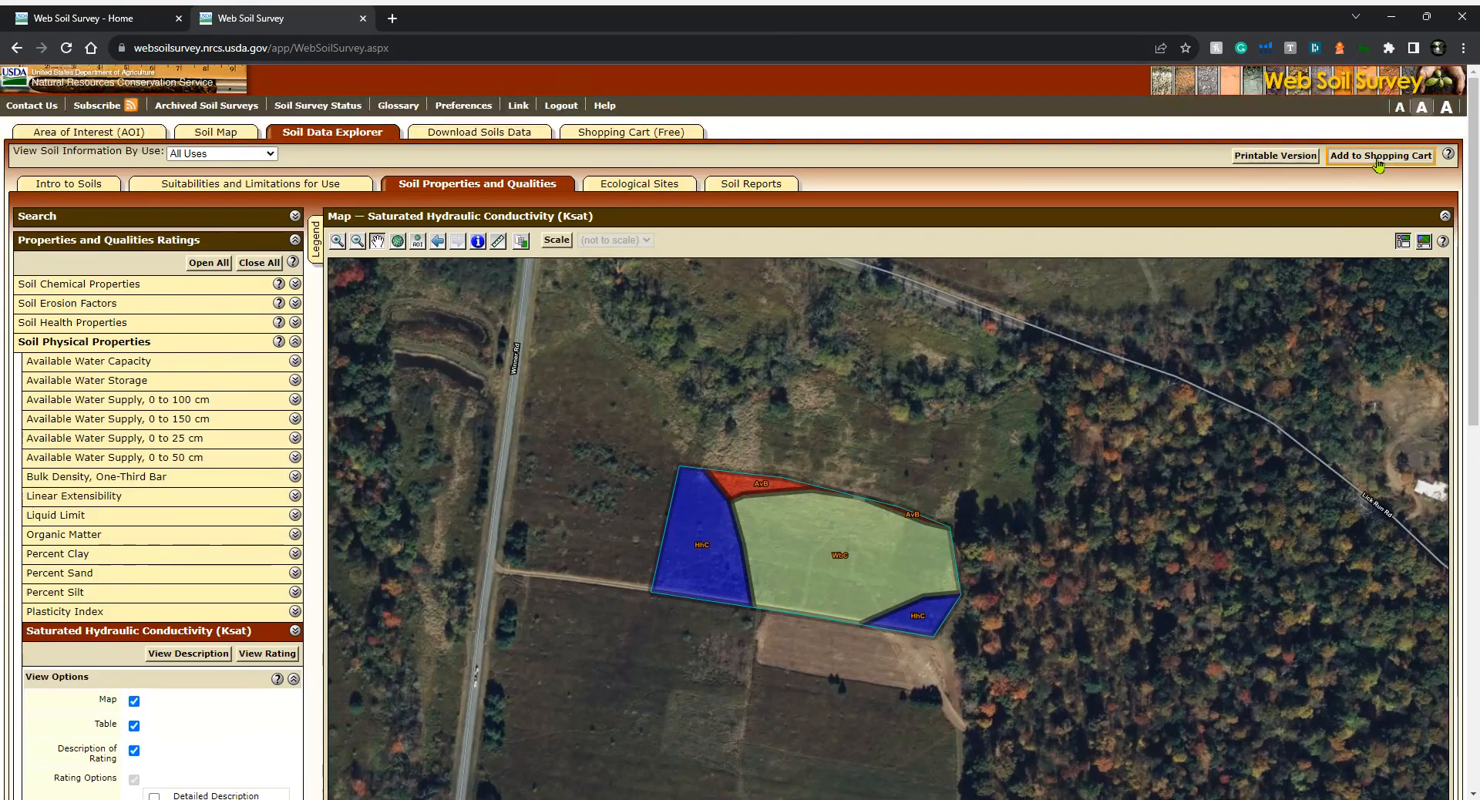
Add the Ksat rating to the shopping cart, then open the cart and review its table of contents
left_click(1378, 160)
left_click(1370, 253)
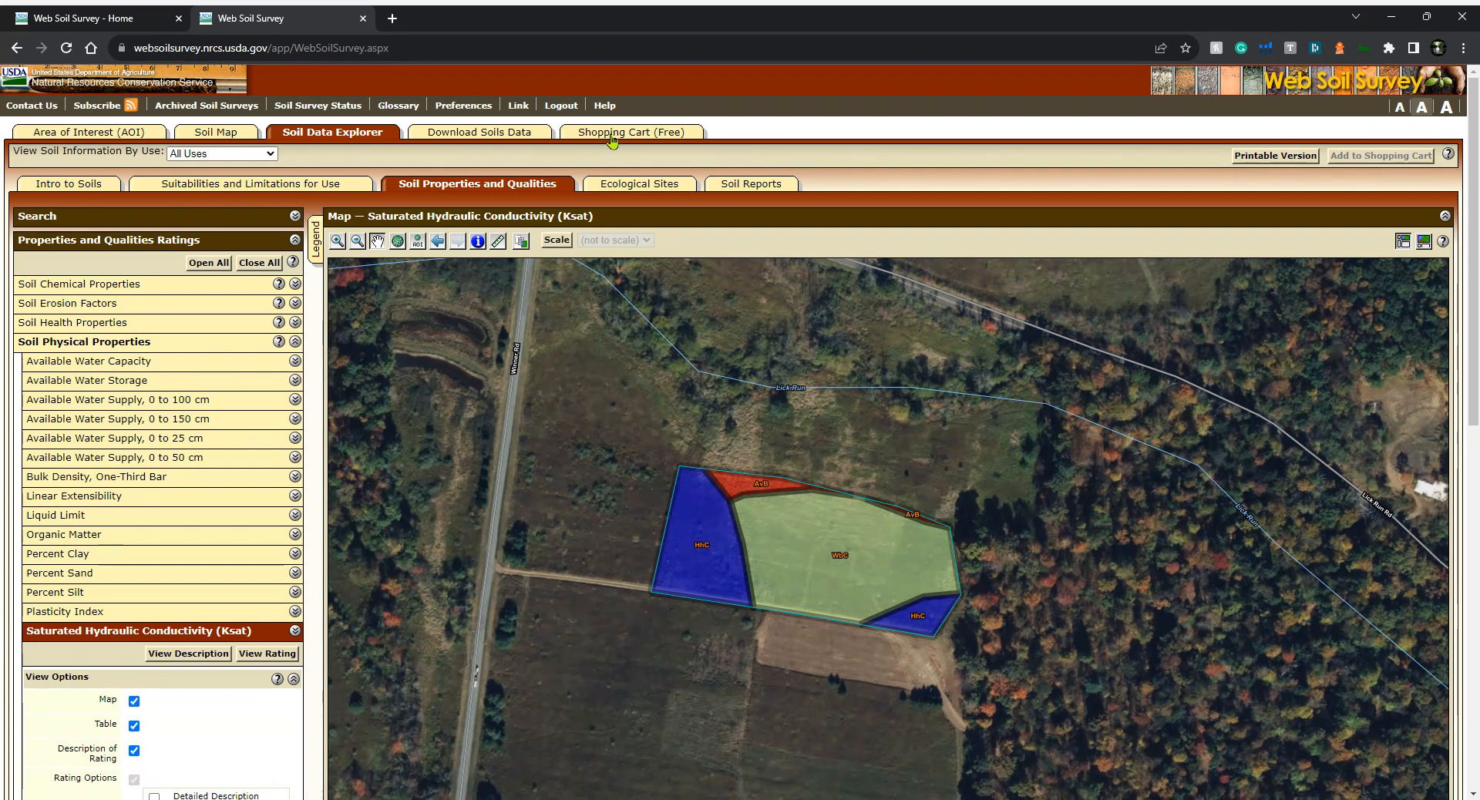
left_click(637, 134)
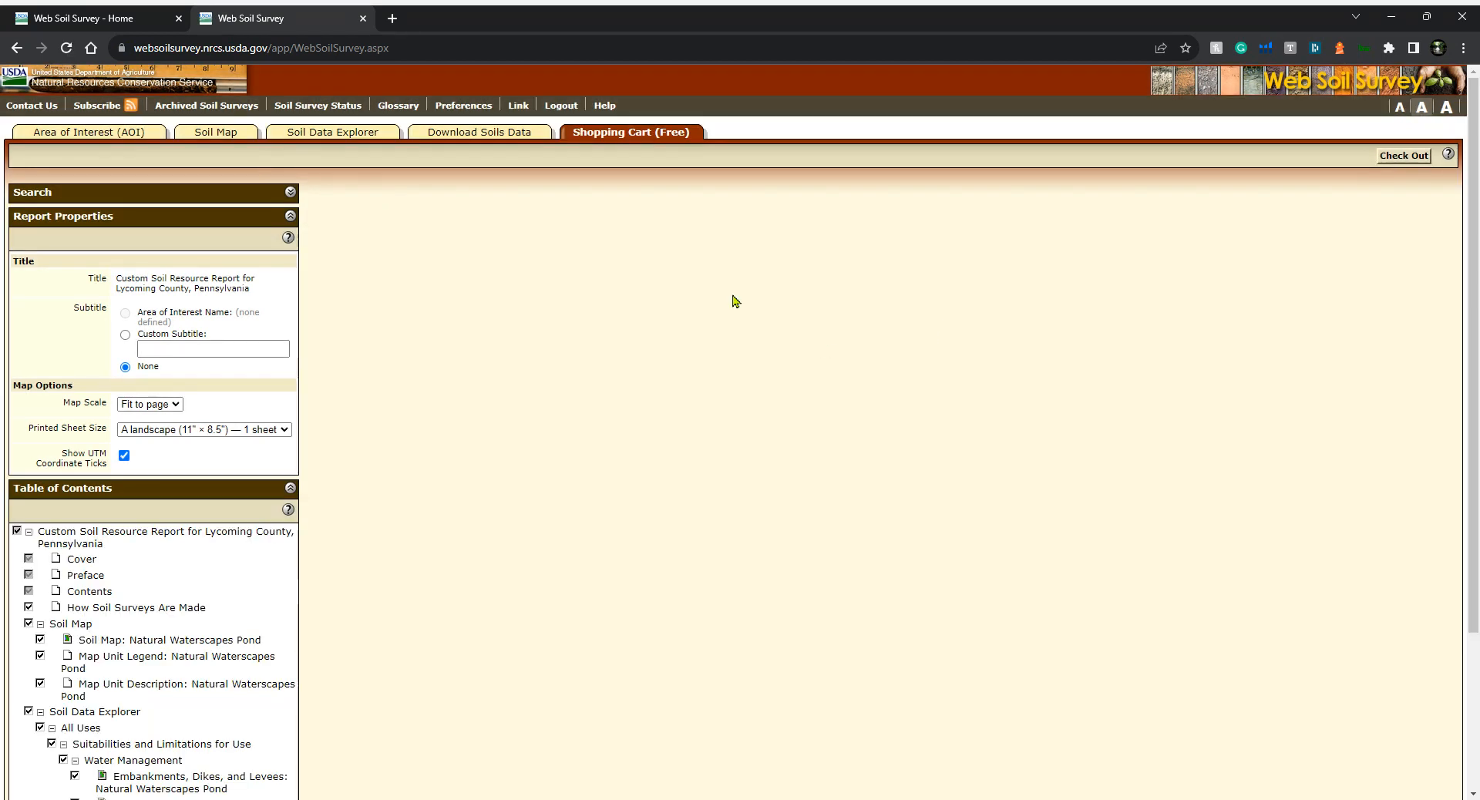
scroll(197, 572, "down", 3)
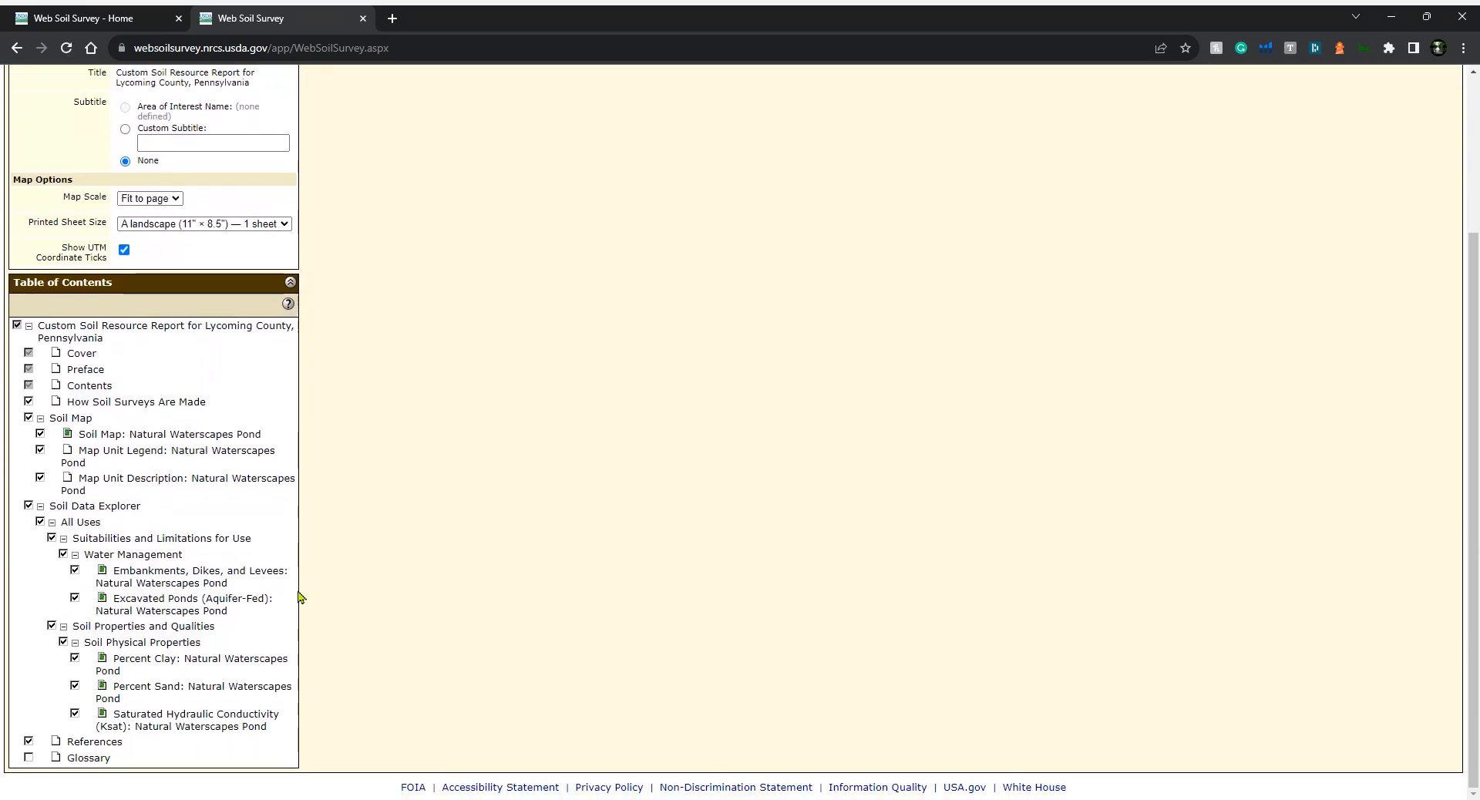
scroll(561, 415, "up", 2)
scroll(561, 414, "up", 1)
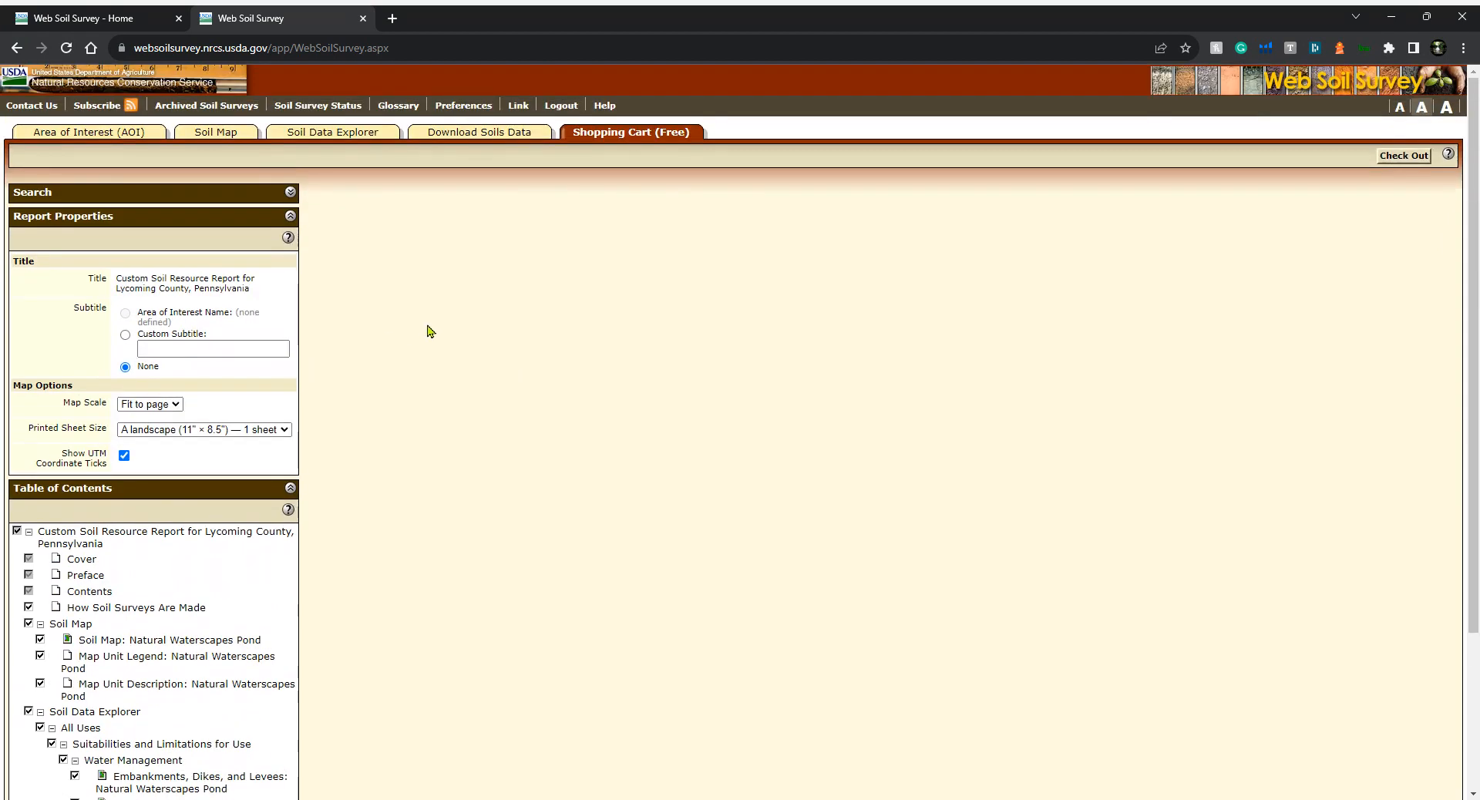
Check out the custom soil report for later download, entering the contact's e-mail address, and close the confirmation
left_click(1399, 162)
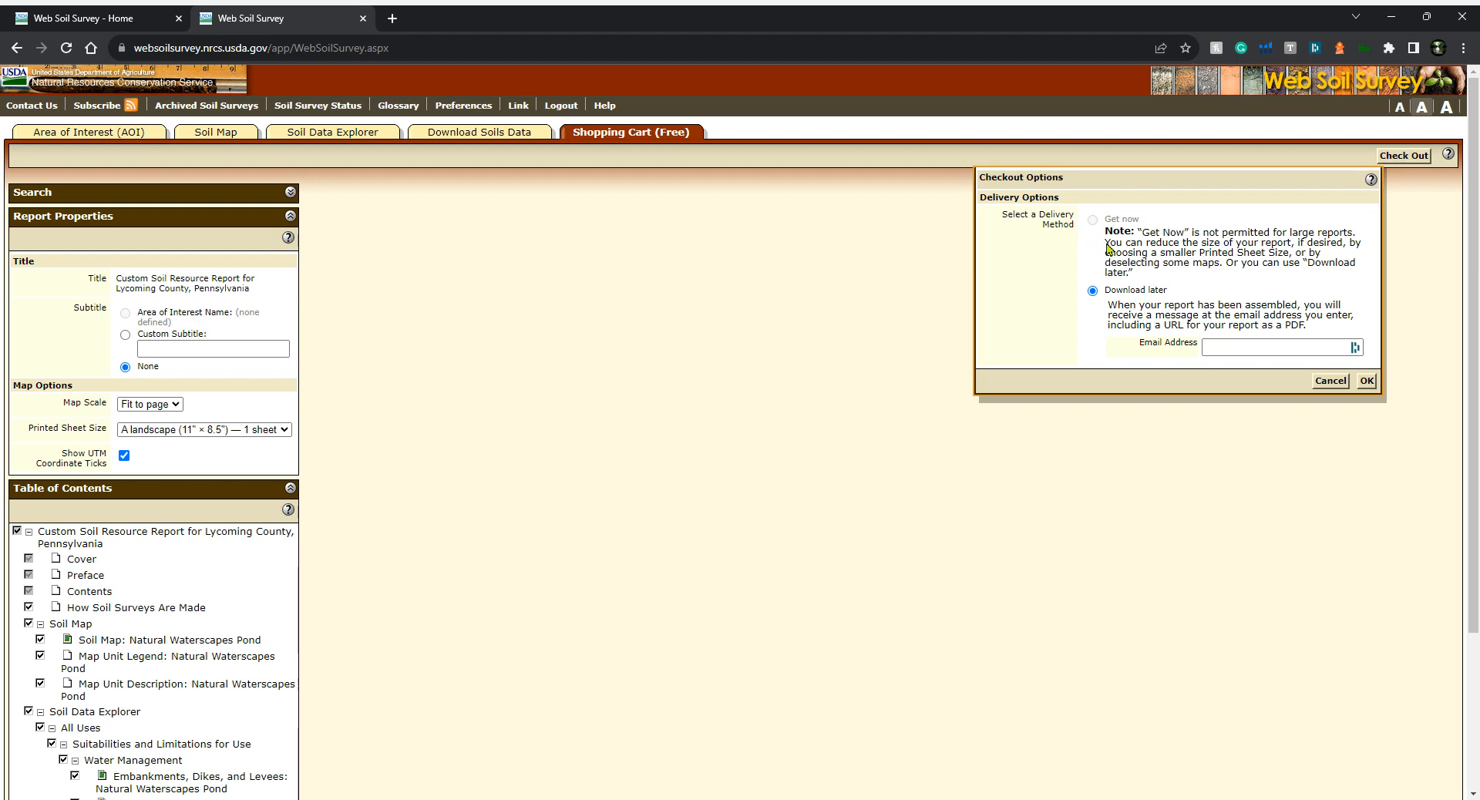
left_click(1217, 347)
left_click(1219, 347)
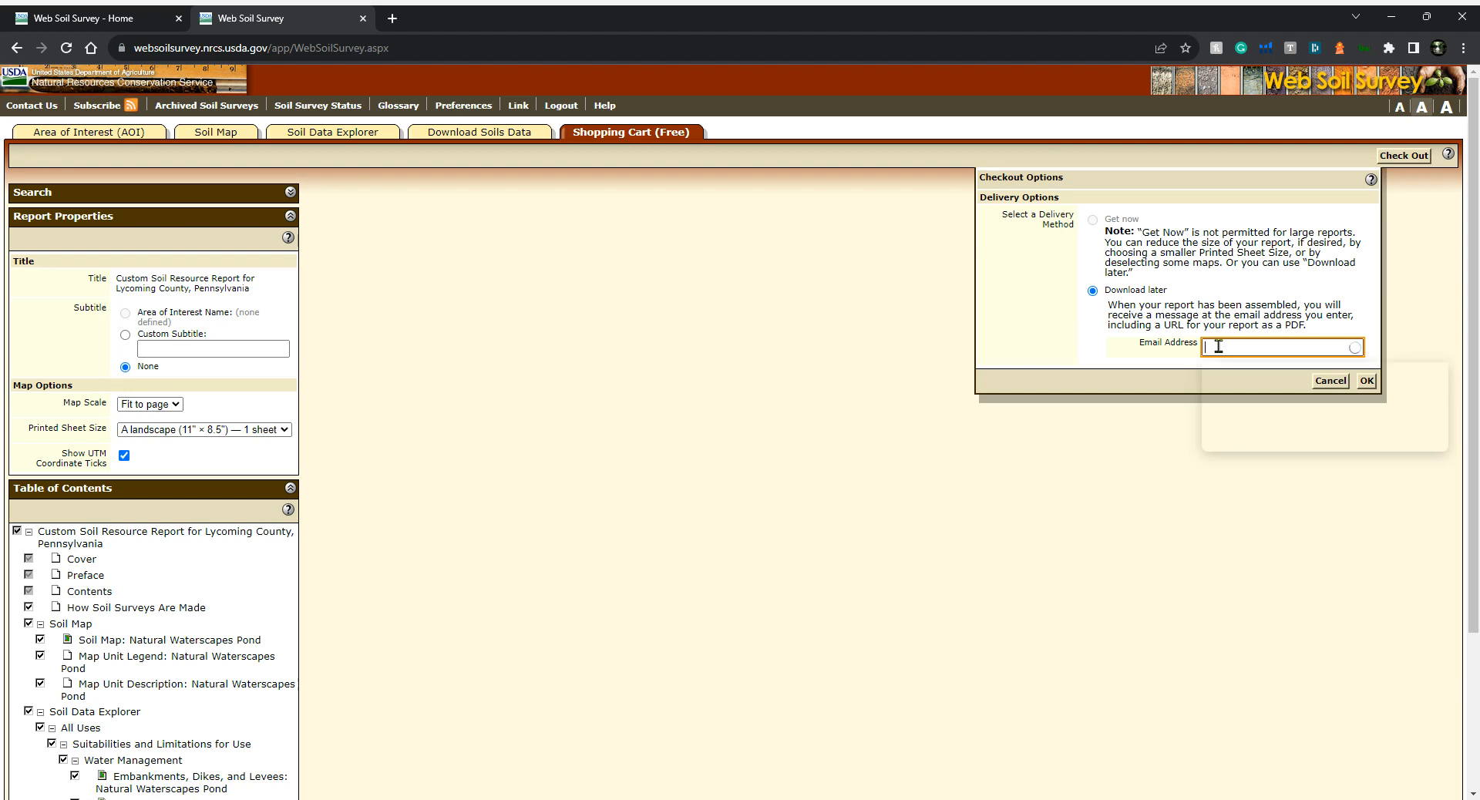
type("JON")
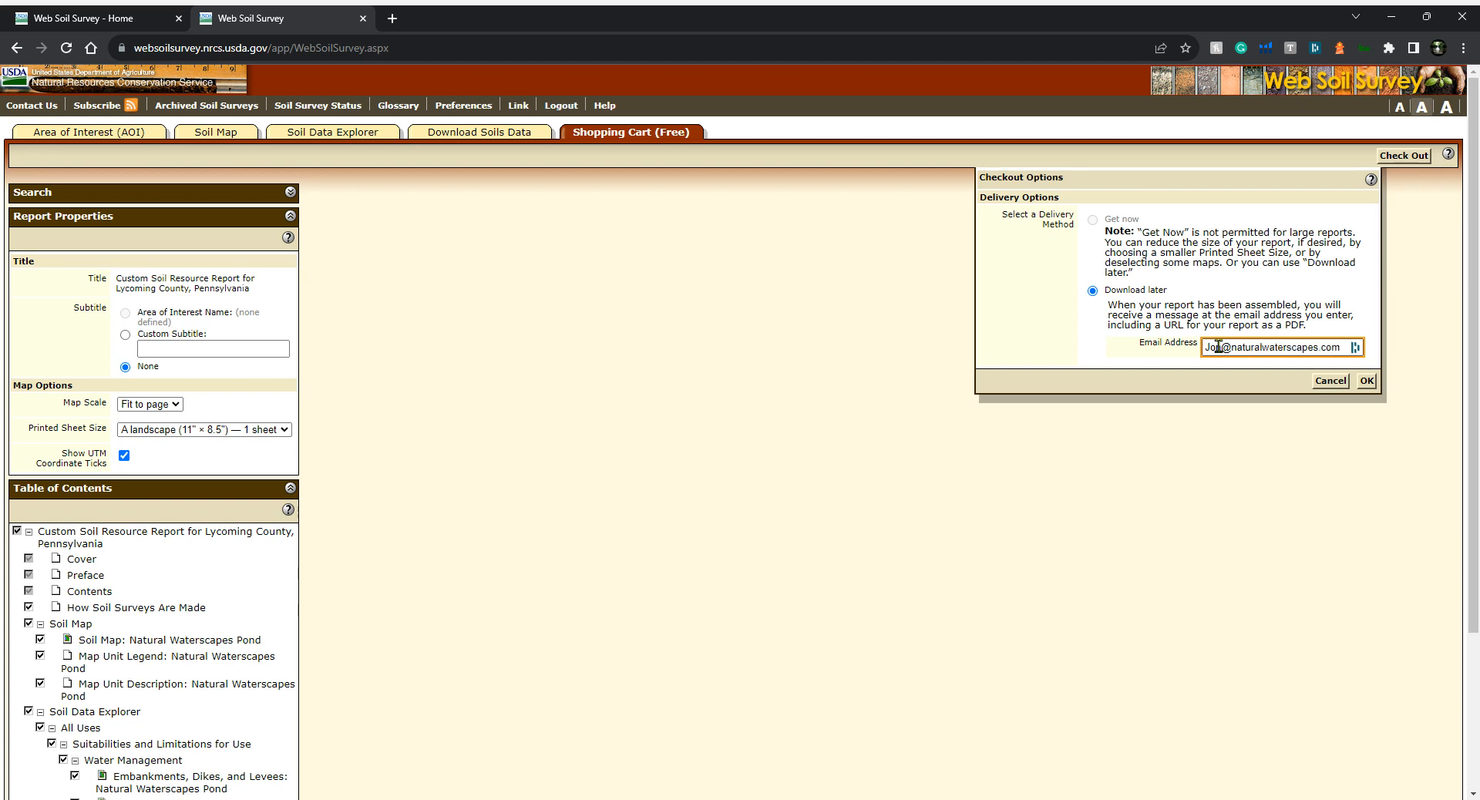
left_click(1366, 381)
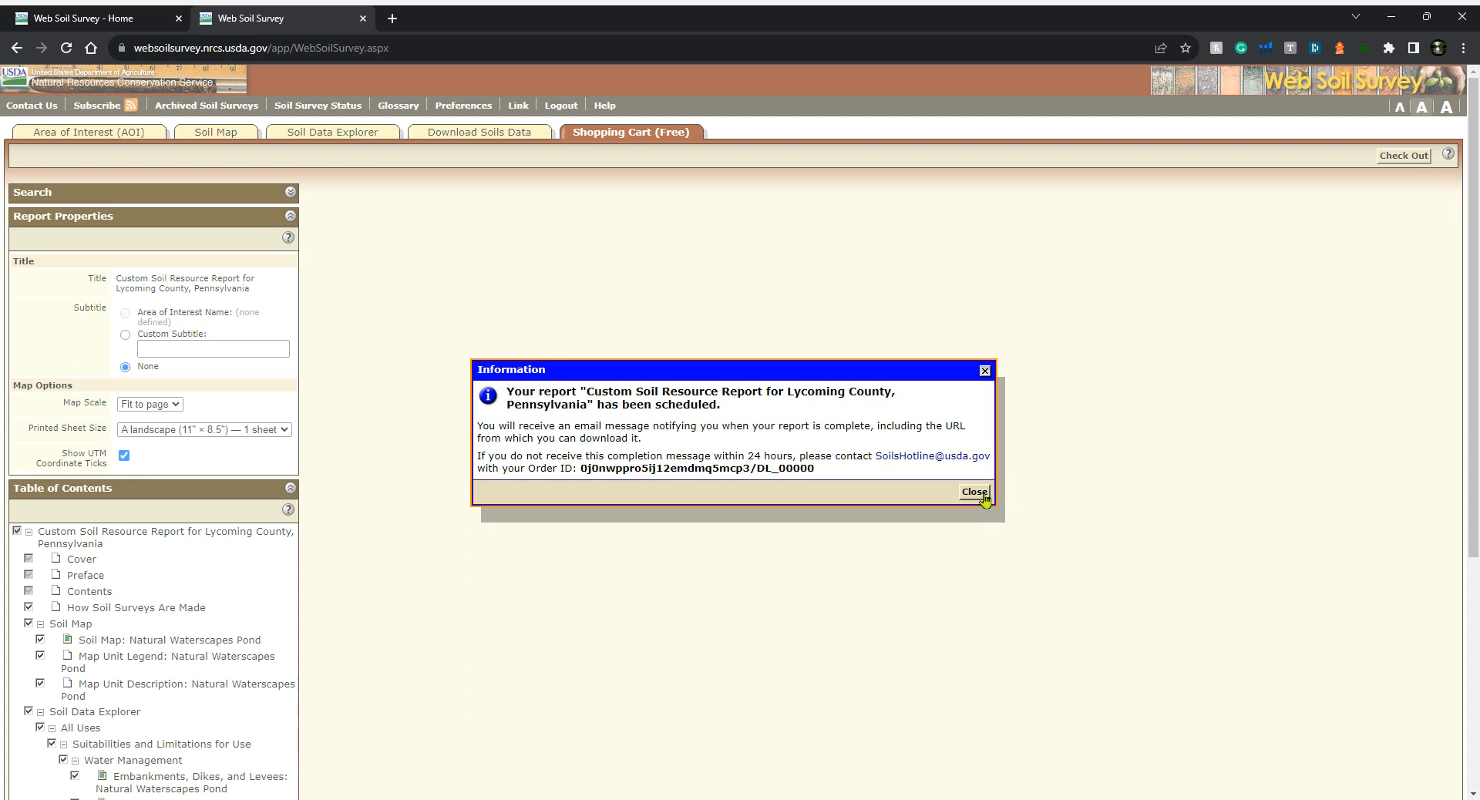
left_click(975, 492)
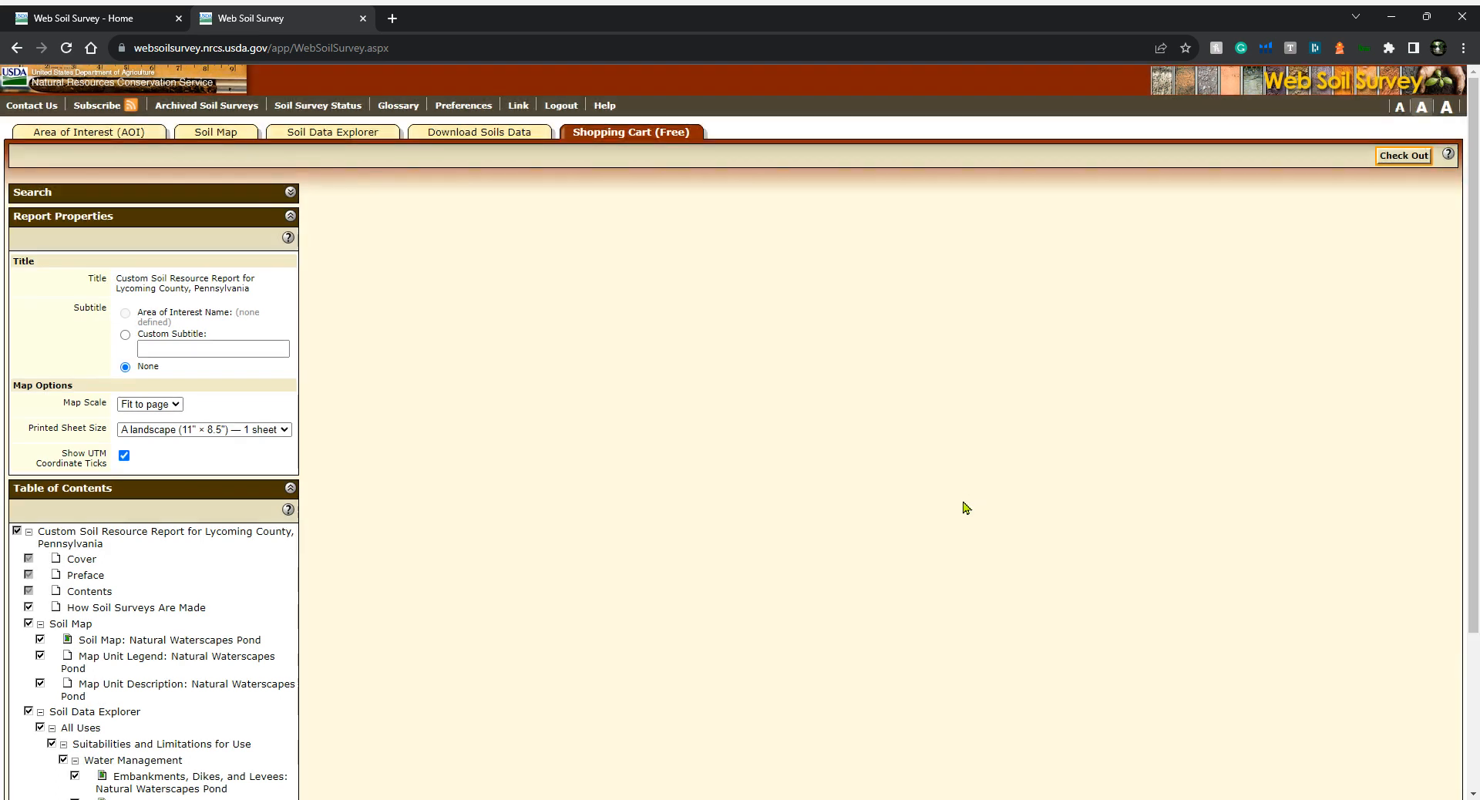